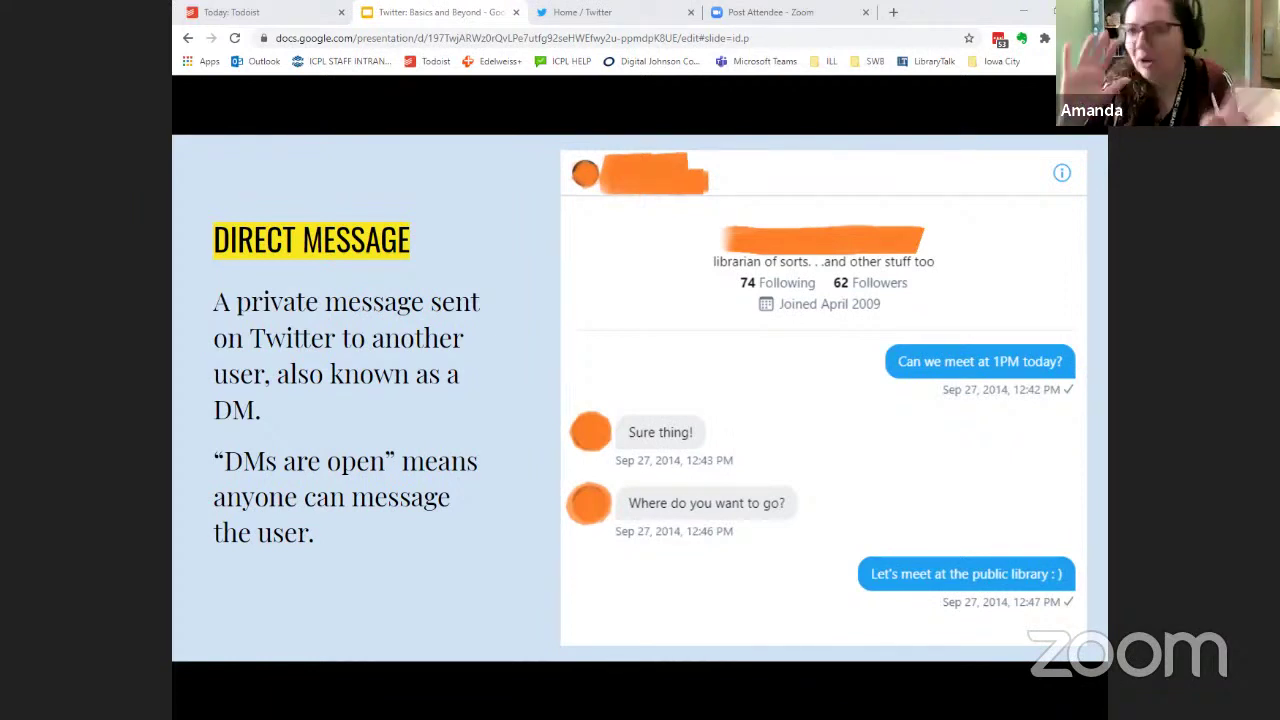
Advance the presentation past the Direct Message and Likes slides to the "Let's use Twitter!" slide.
{"action": "key", "text": "Right"}
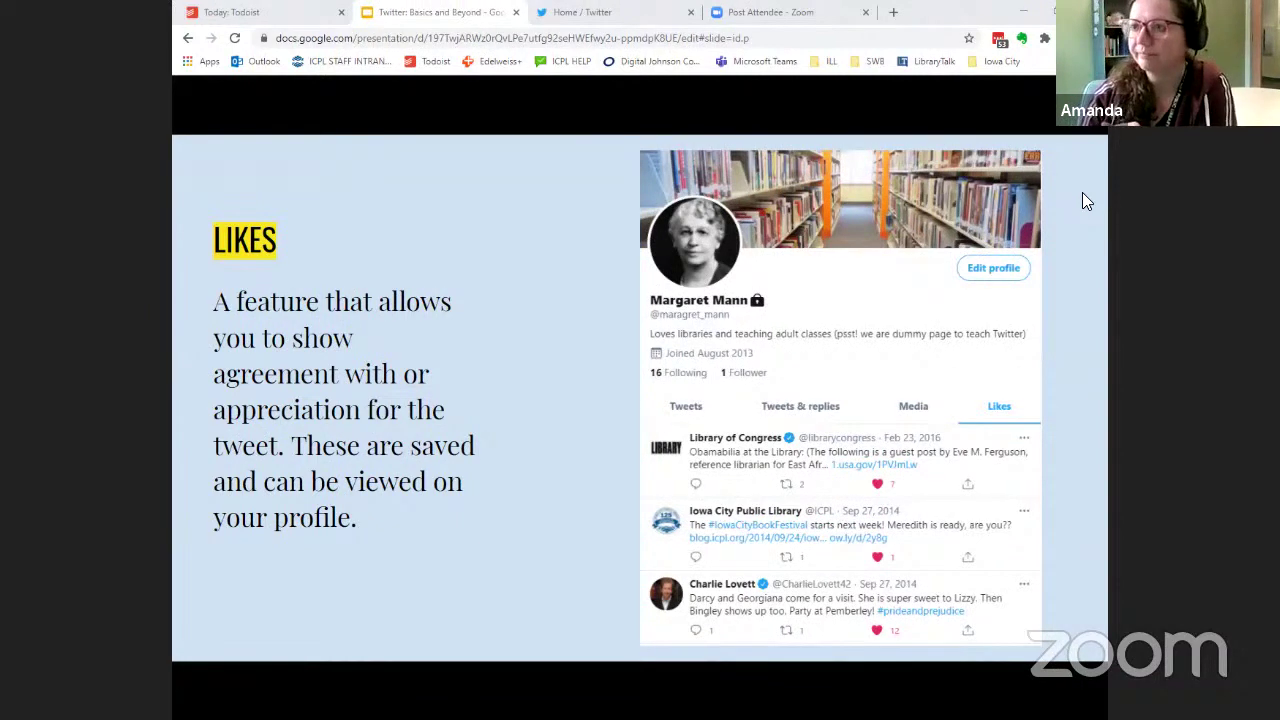
{"action": "left_click", "coordinate": [1064, 475]}
{"action": "left_click", "coordinate": [1064, 475]}
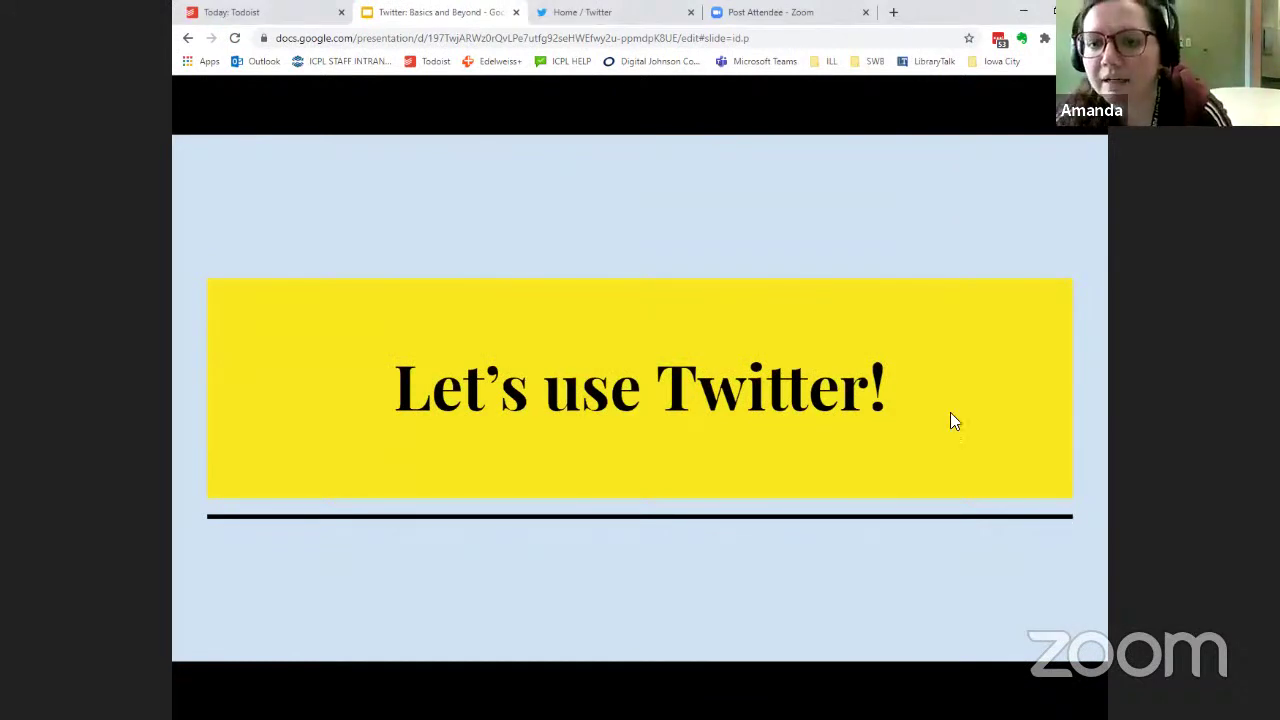
Switch to Twitter and write the tweet "I have a stack of books for my weekend! What are you reading?".
{"action": "left_click", "coordinate": [604, 13]}
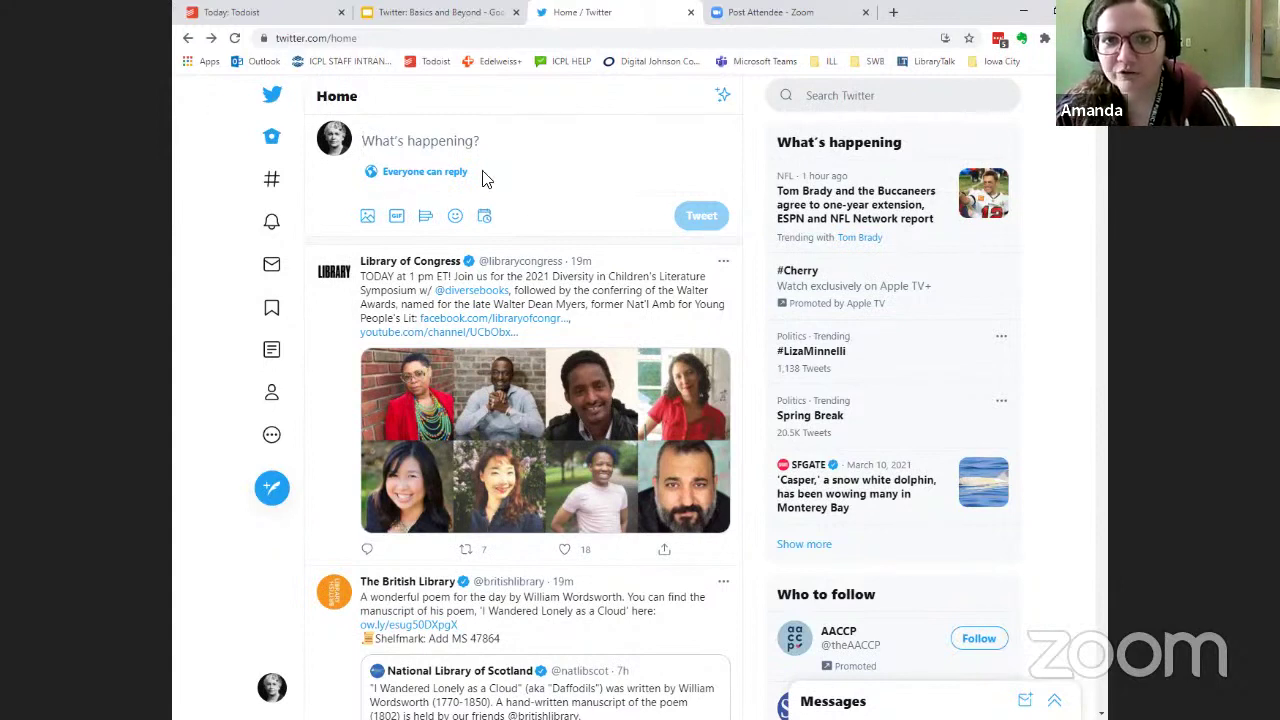
{"action": "left_click", "coordinate": [433, 146]}
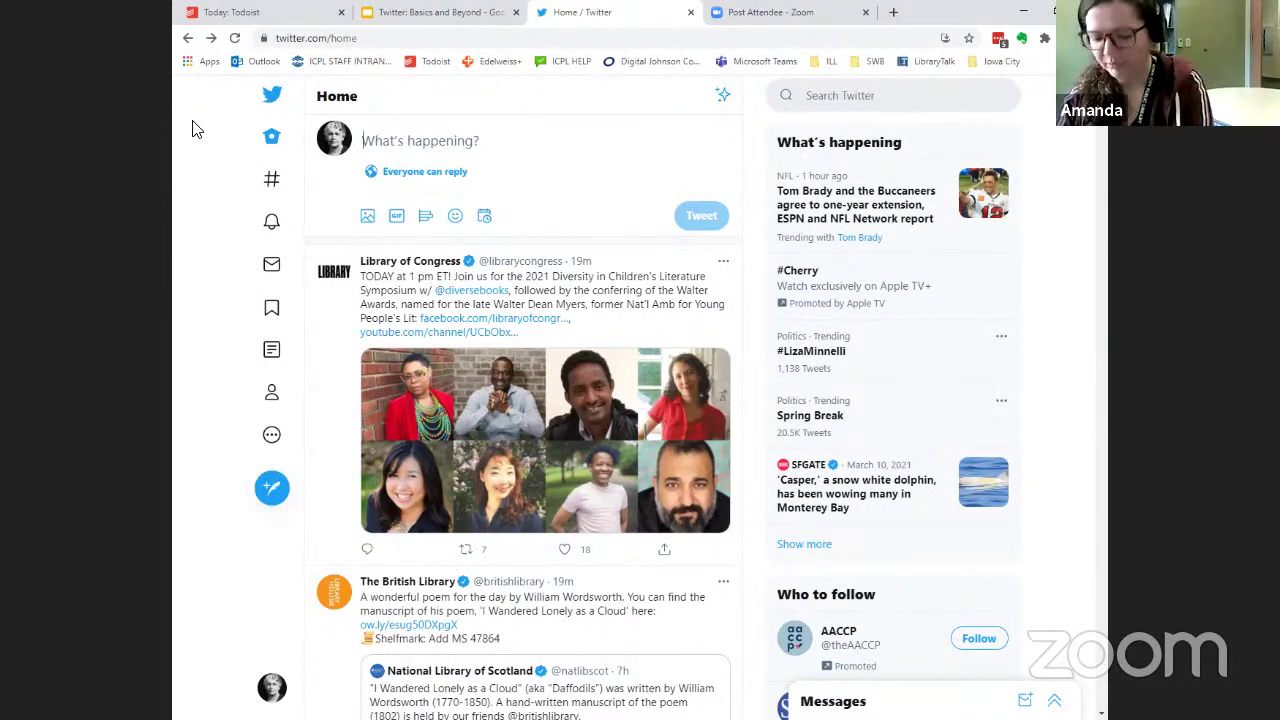
{"action": "type", "text": "I"}
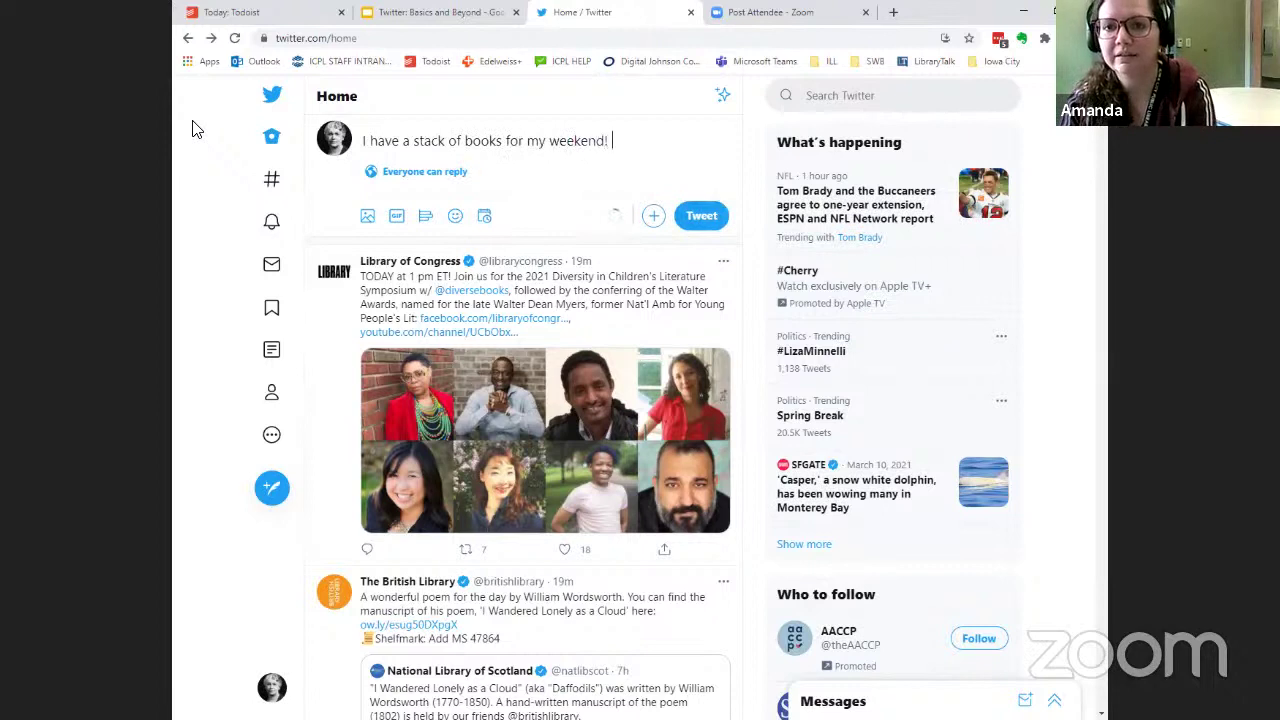
{"action": "type", "text": "reading?"}
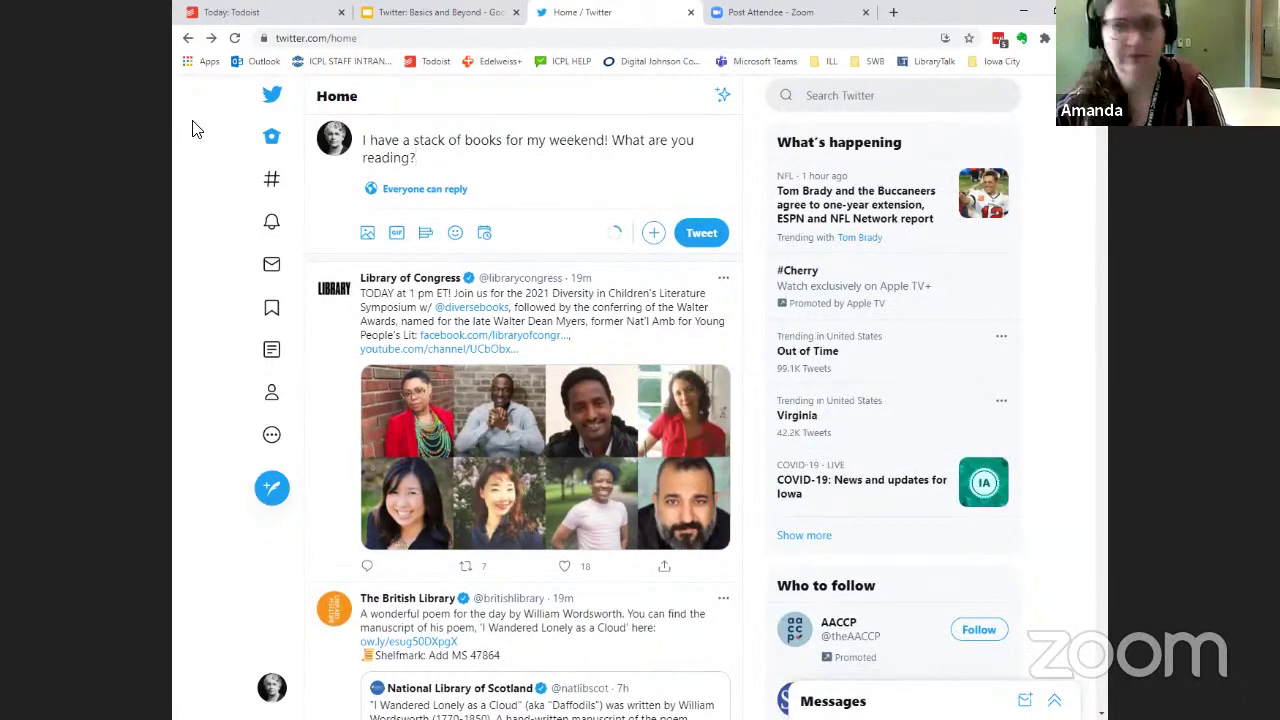
Look at the tweet's reply audience options and the image file picker, leaving both without making a choice.
{"action": "left_click", "coordinate": [455, 193]}
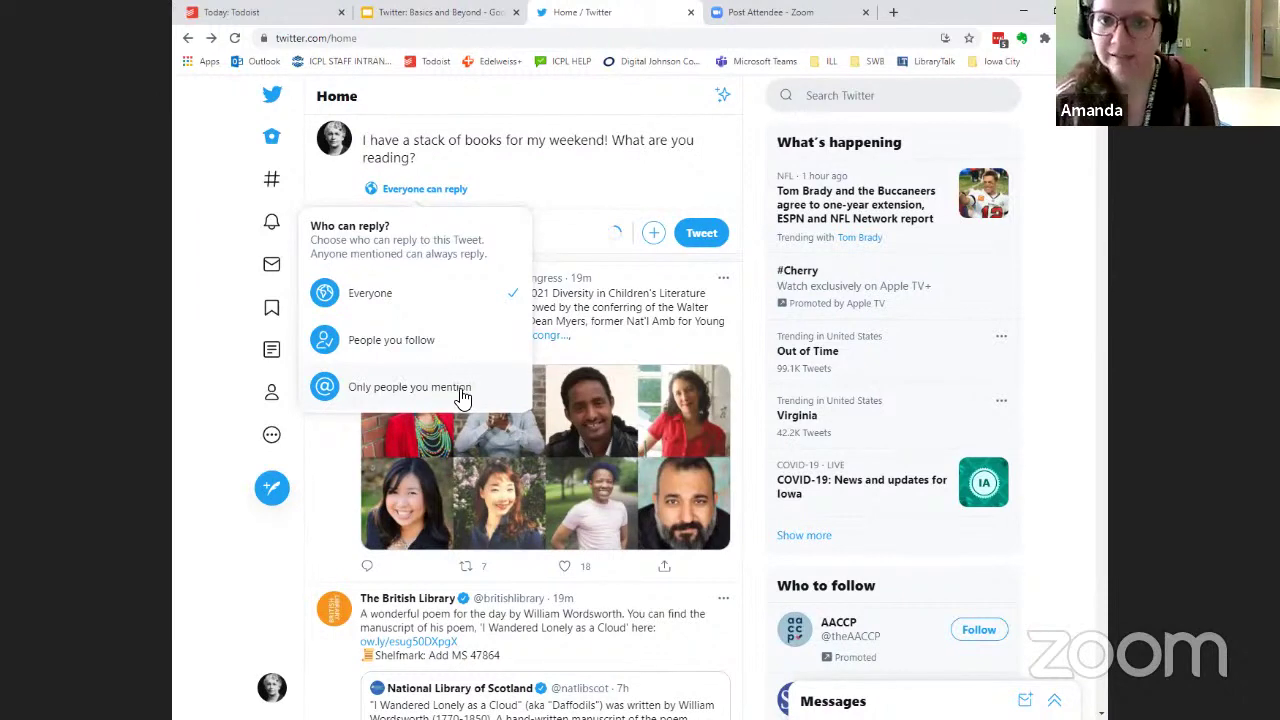
{"action": "left_click", "coordinate": [457, 158]}
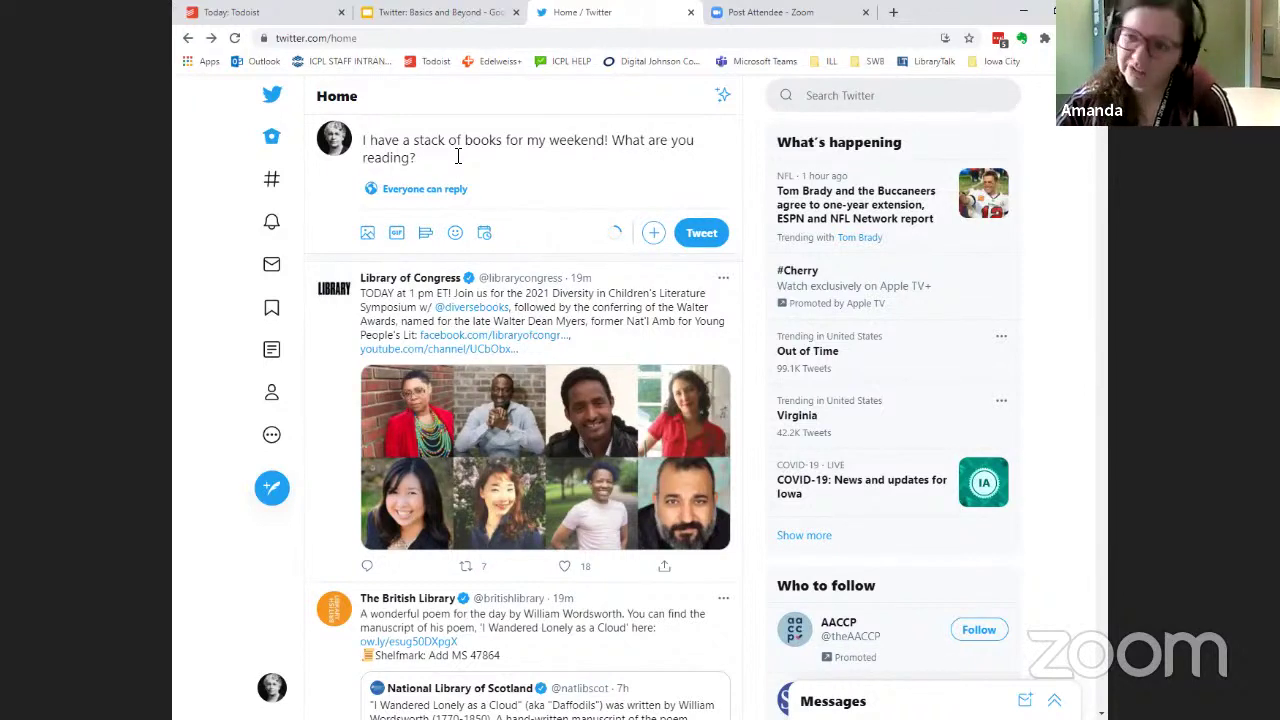
{"action": "left_click", "coordinate": [368, 234]}
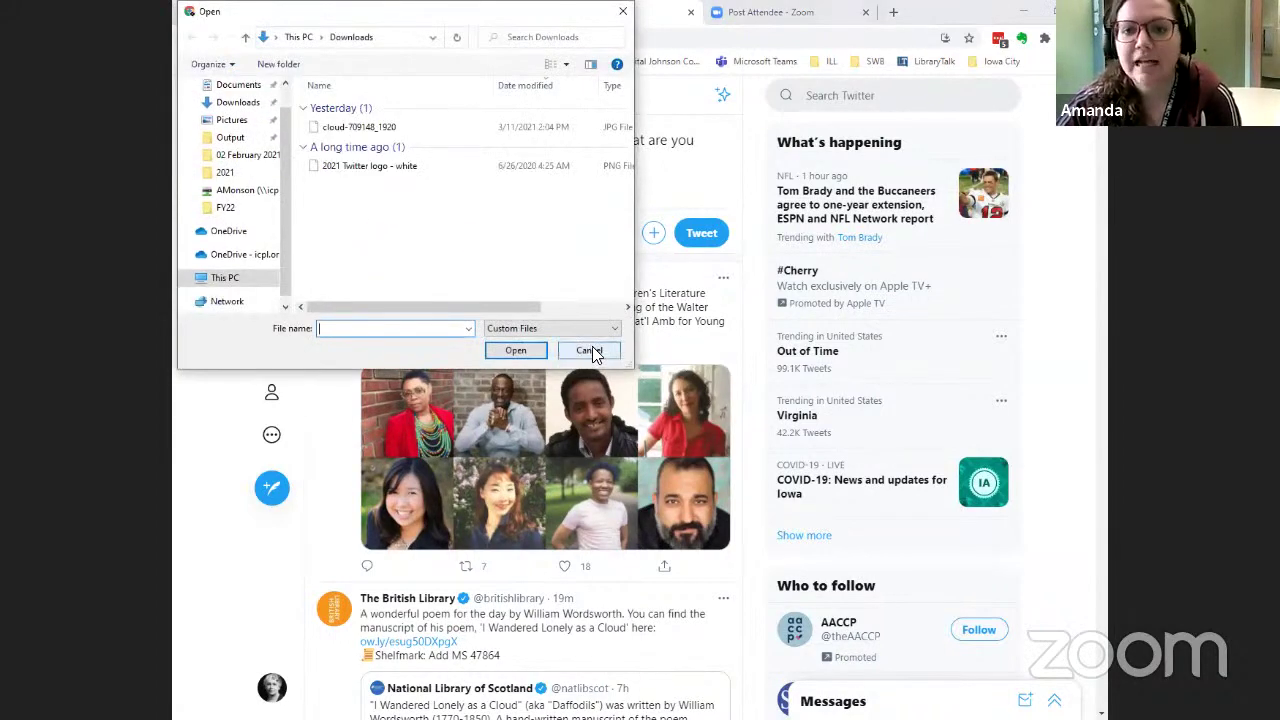
{"action": "left_click", "coordinate": [590, 349]}
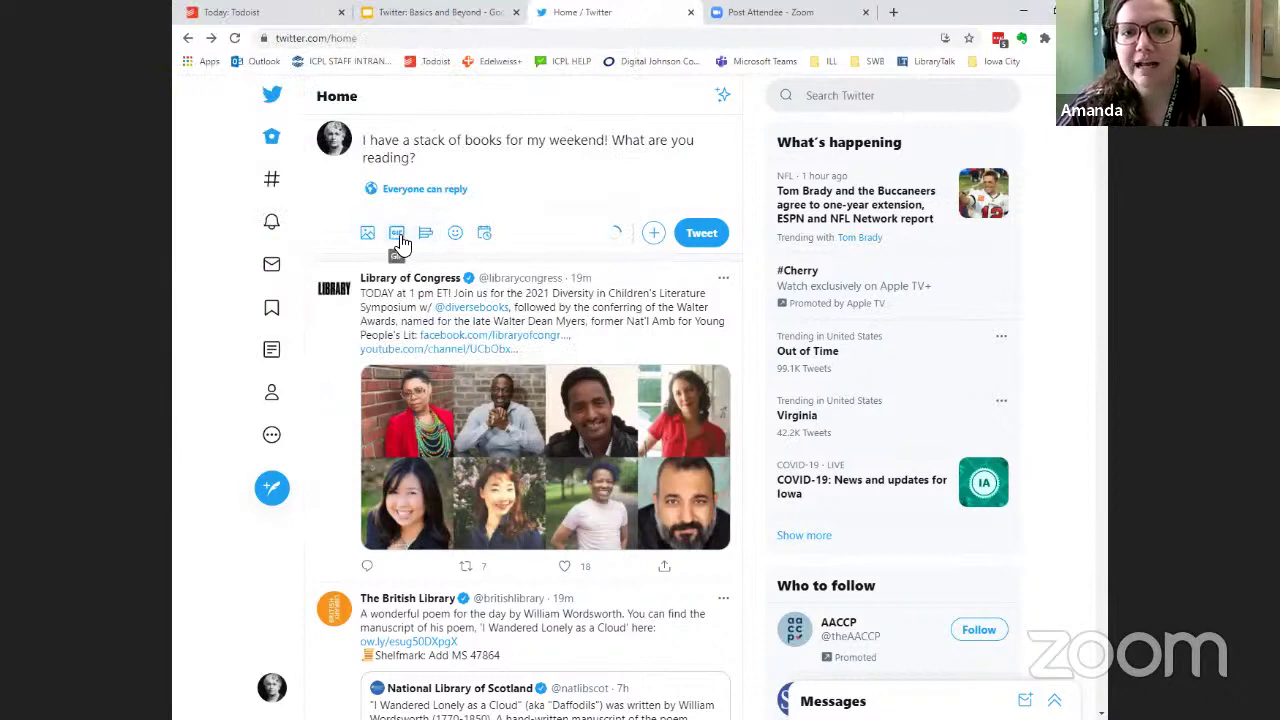
Search the GIF library for "reading", attach the black-and-white GIF of a dark-haired woman holding a book, and play its preview.
{"action": "left_click", "coordinate": [397, 236]}
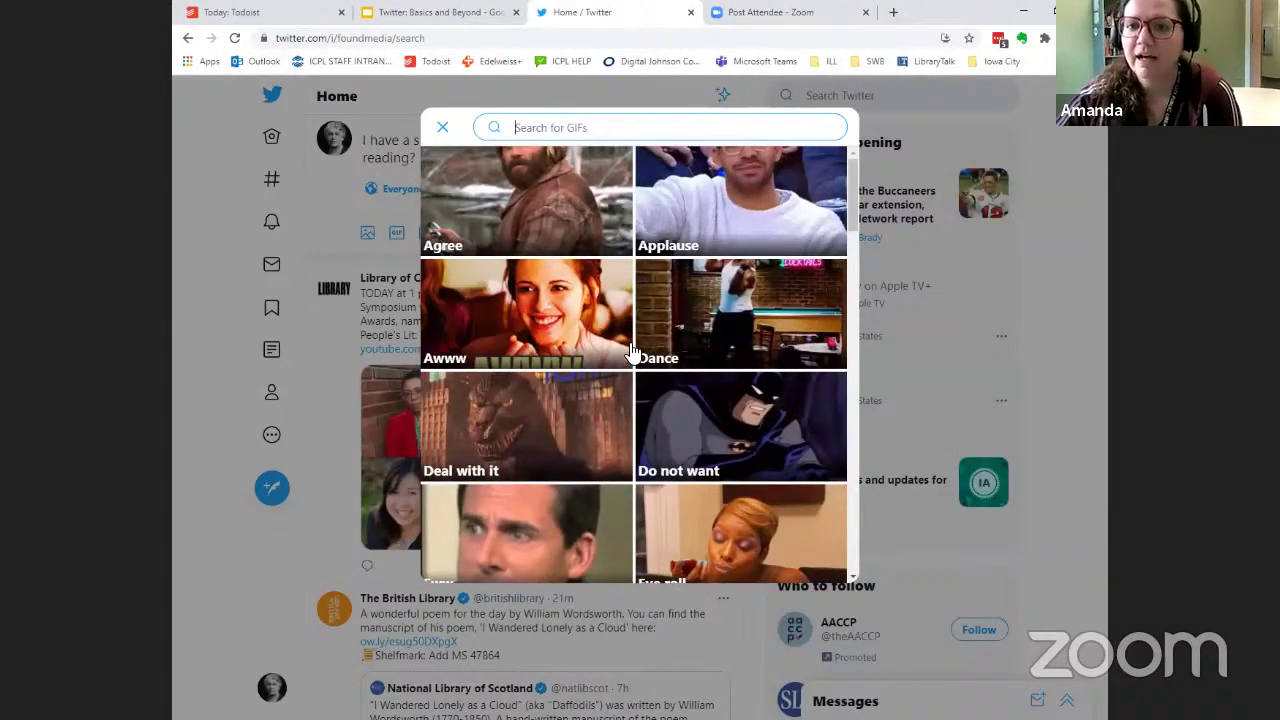
{"action": "scroll", "coordinate": [632, 352], "scroll_direction": "down", "scroll_amount": 2}
{"action": "scroll", "coordinate": [632, 352], "scroll_direction": "down", "scroll_amount": 6}
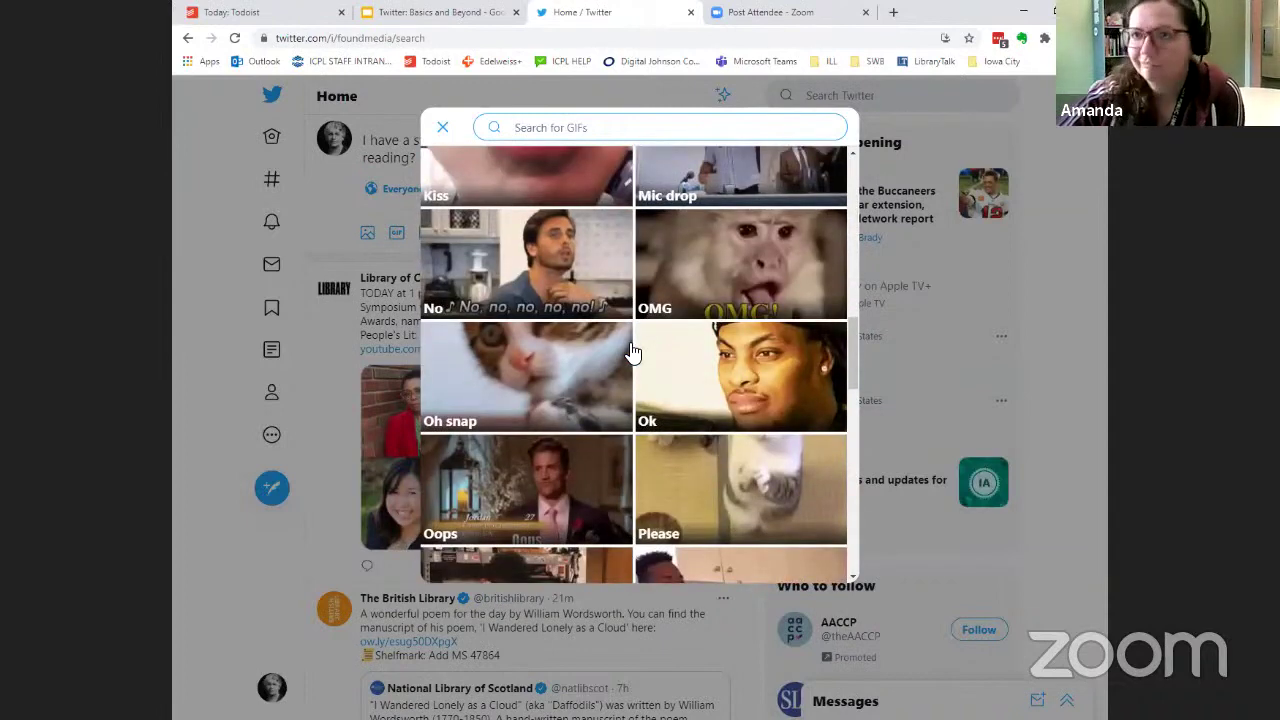
{"action": "scroll", "coordinate": [634, 355], "scroll_direction": "up", "scroll_amount": 6}
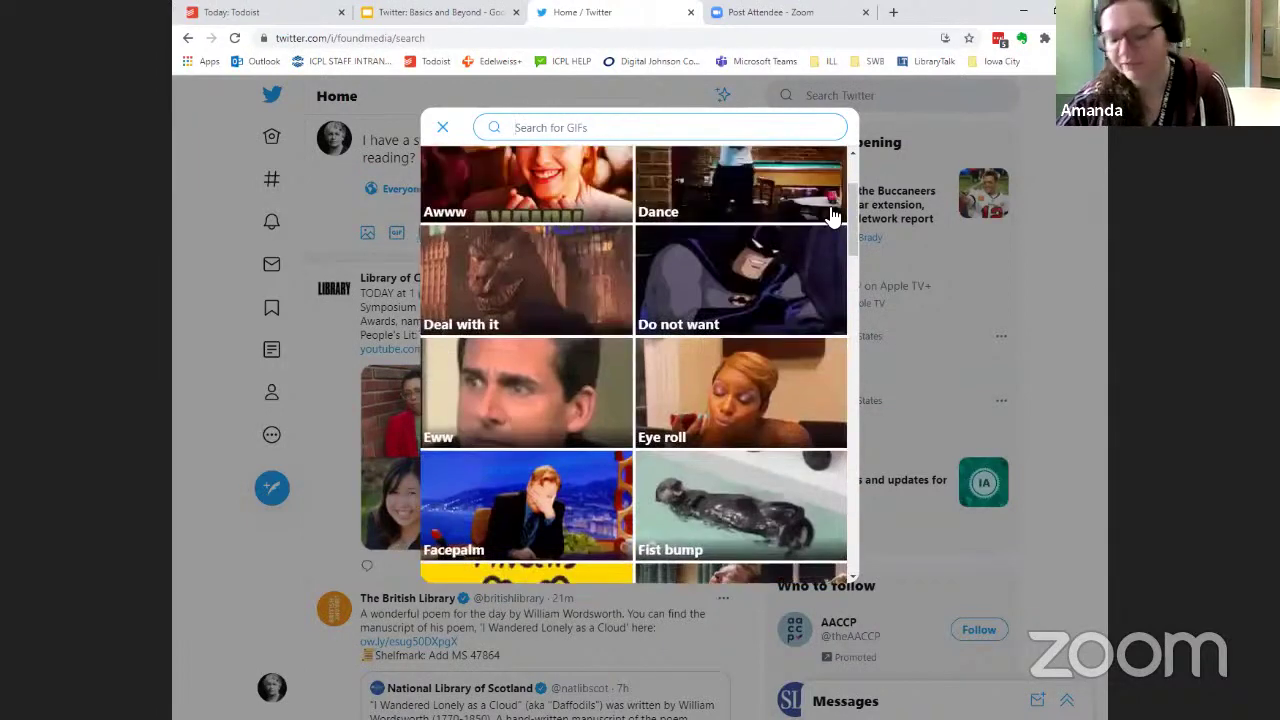
{"action": "type", "text": "reading"}
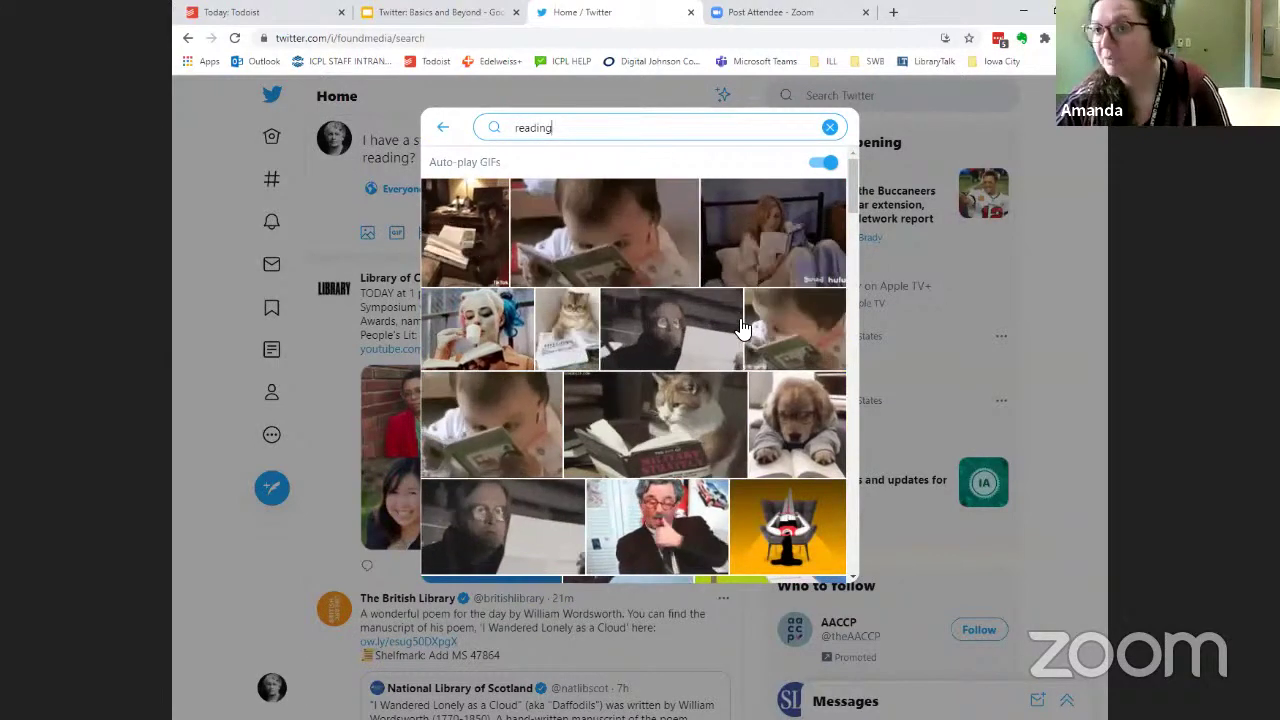
{"action": "scroll", "coordinate": [687, 228], "scroll_direction": "down", "scroll_amount": 2}
{"action": "scroll", "coordinate": [687, 228], "scroll_direction": "down", "scroll_amount": 3}
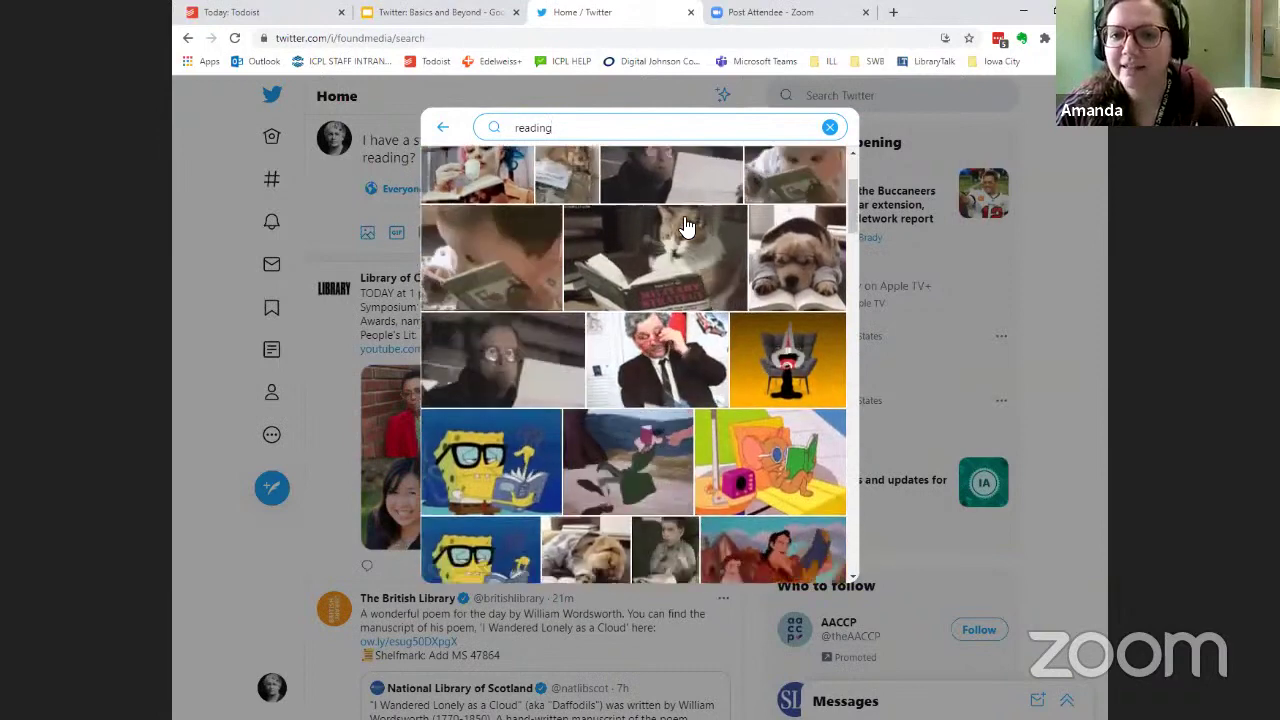
{"action": "scroll", "coordinate": [687, 228], "scroll_direction": "down", "scroll_amount": 3}
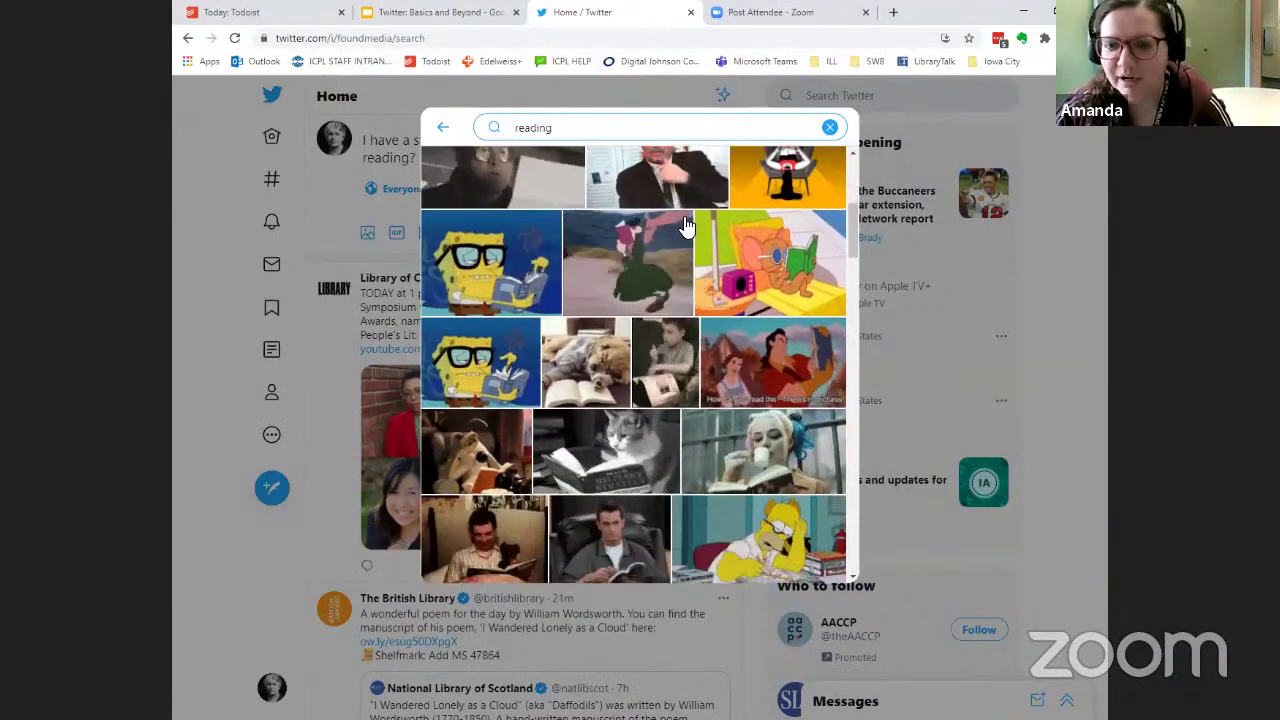
{"action": "scroll", "coordinate": [777, 280], "scroll_direction": "down", "scroll_amount": 1}
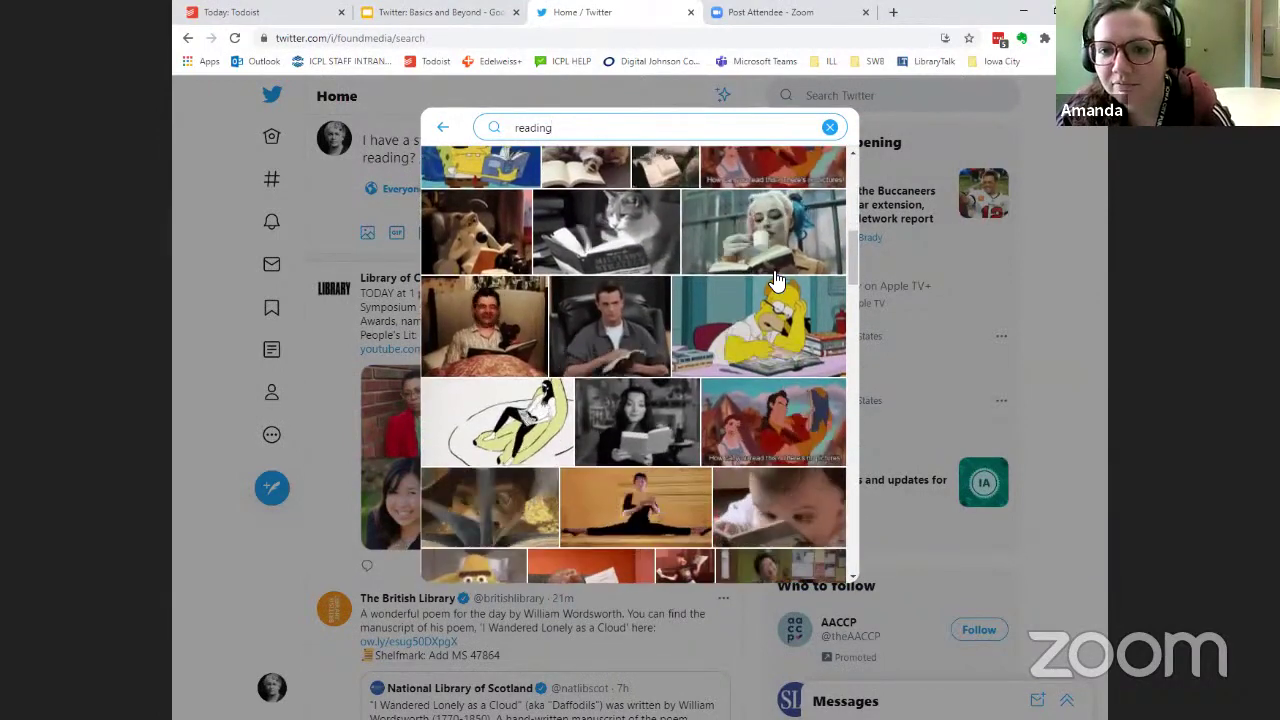
{"action": "left_click", "coordinate": [647, 427]}
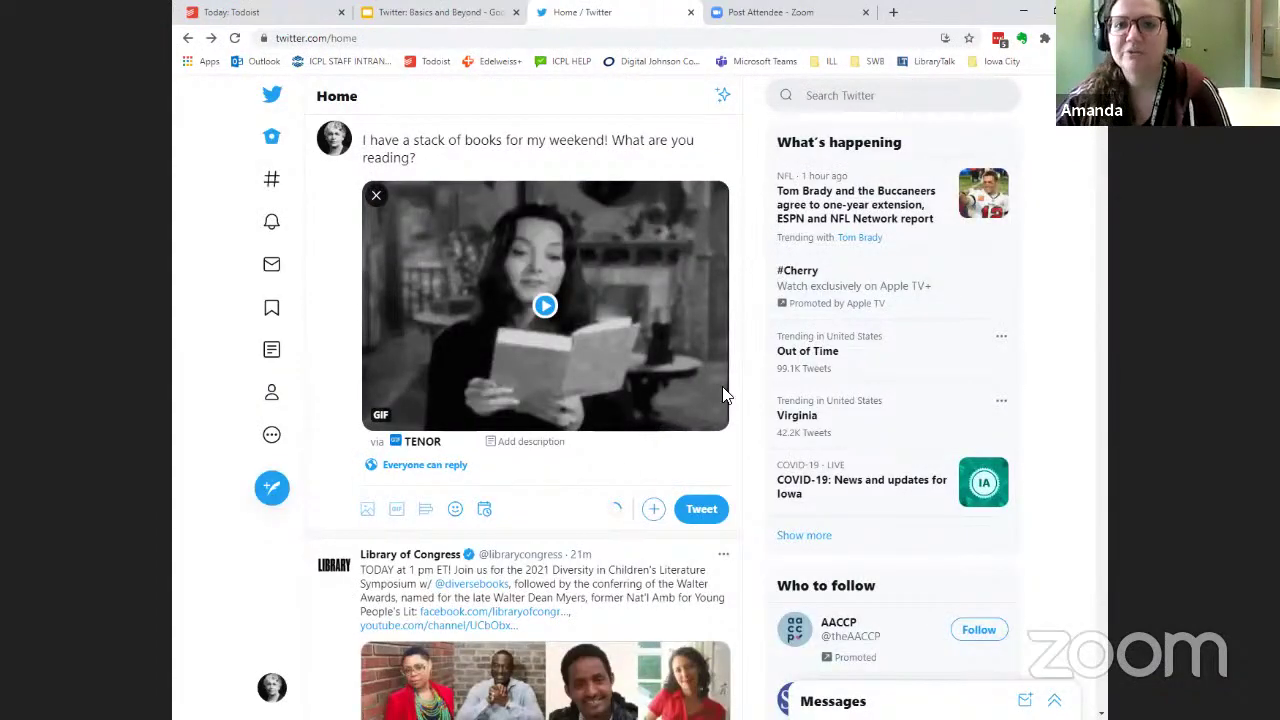
{"action": "left_click", "coordinate": [544, 307]}
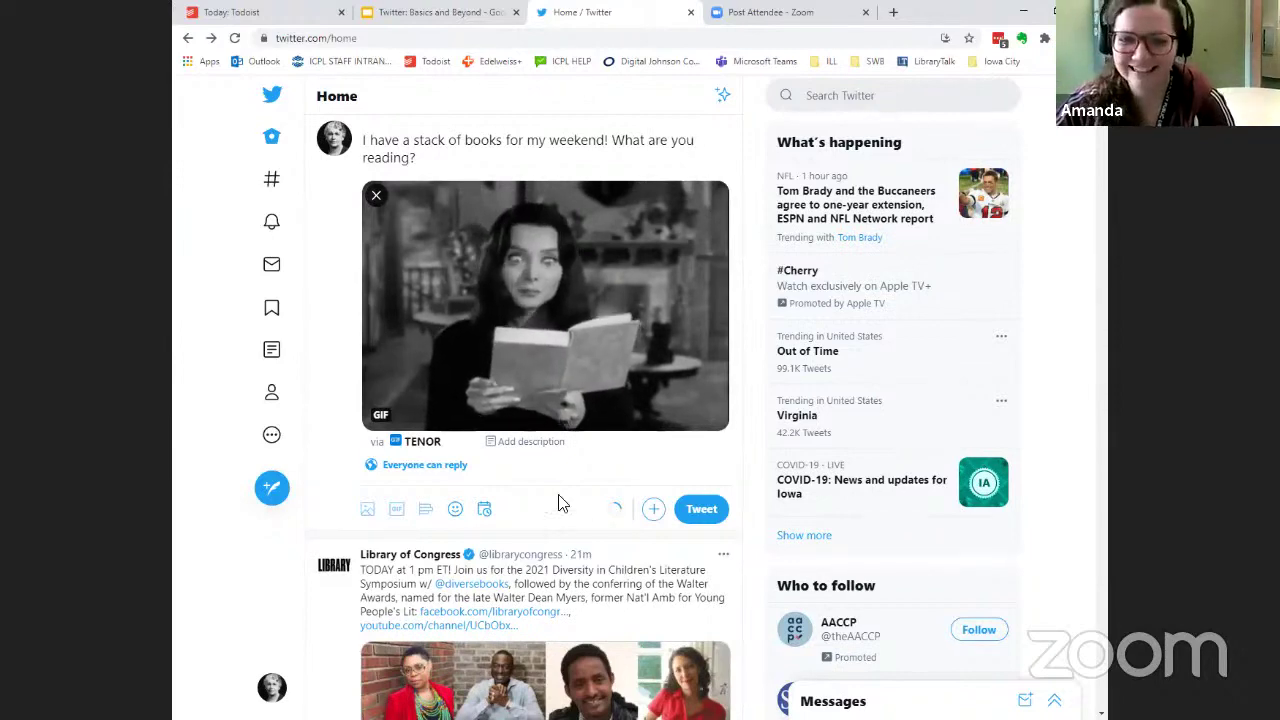
Add the description "Morticia Addams reading" to the attached GIF and save it.
{"action": "left_click", "coordinate": [530, 442]}
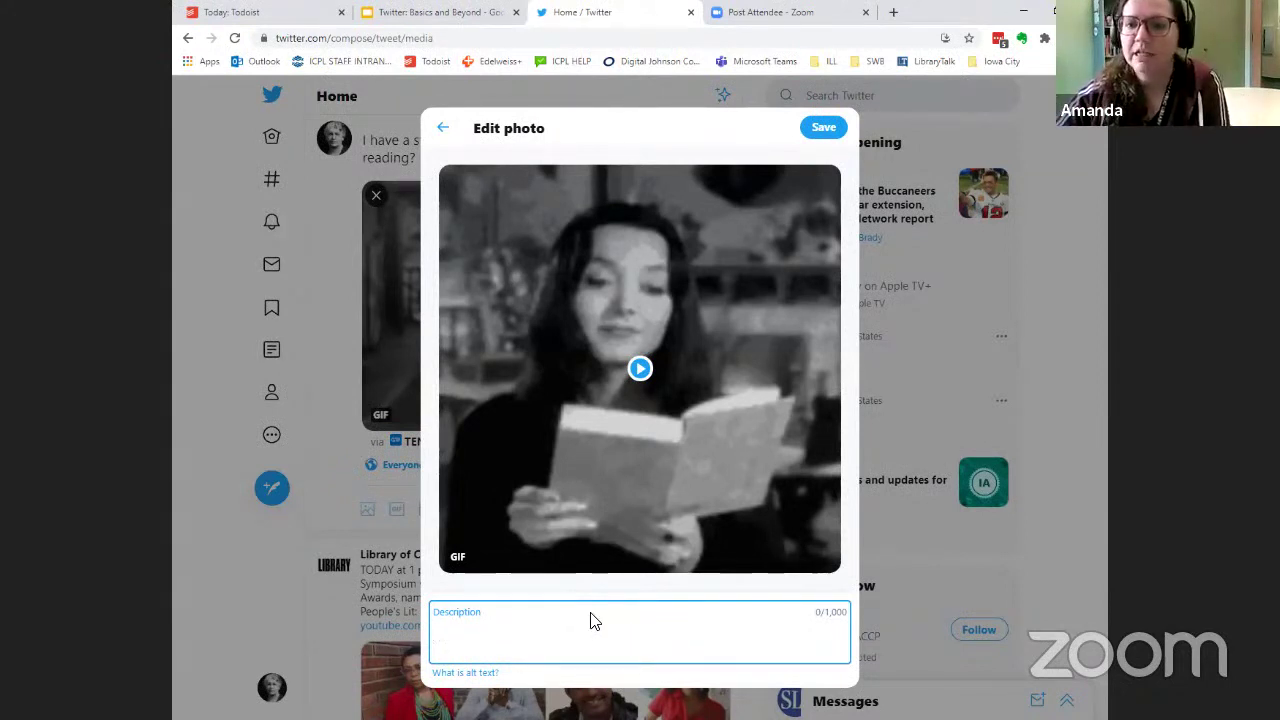
{"action": "type", "text": "Morti"}
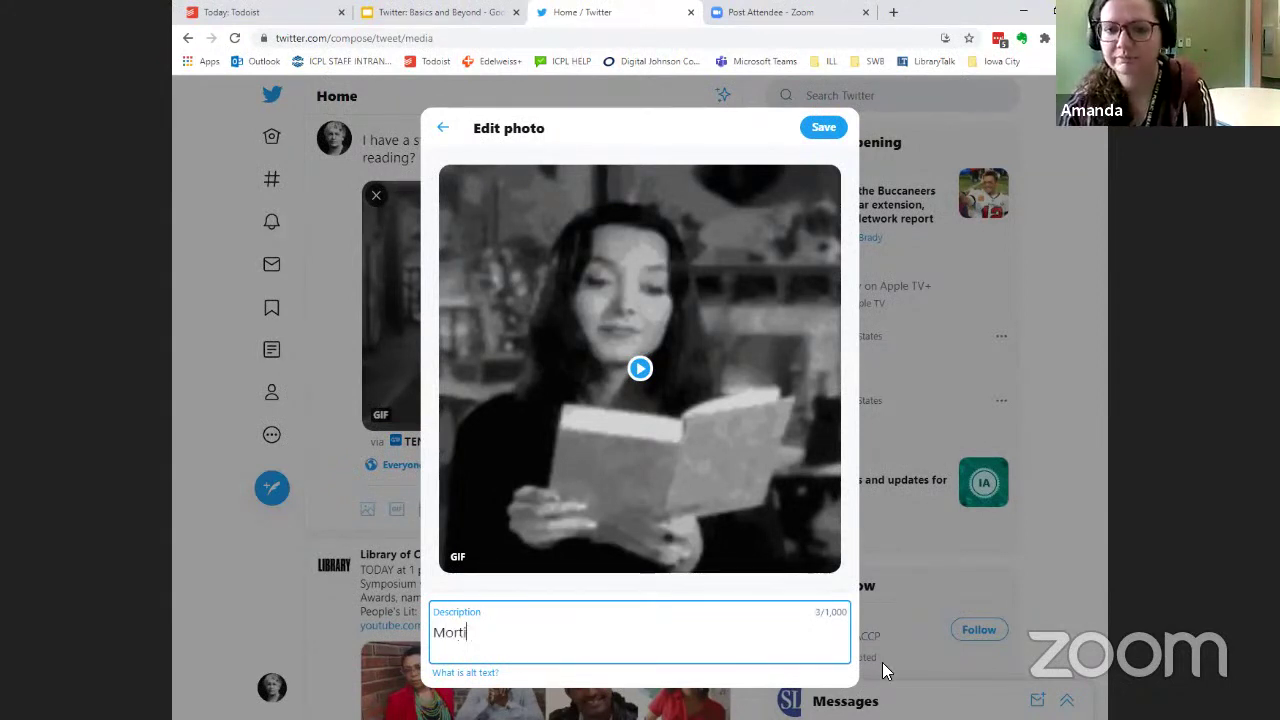
{"action": "type", "text": "cia Addams re"}
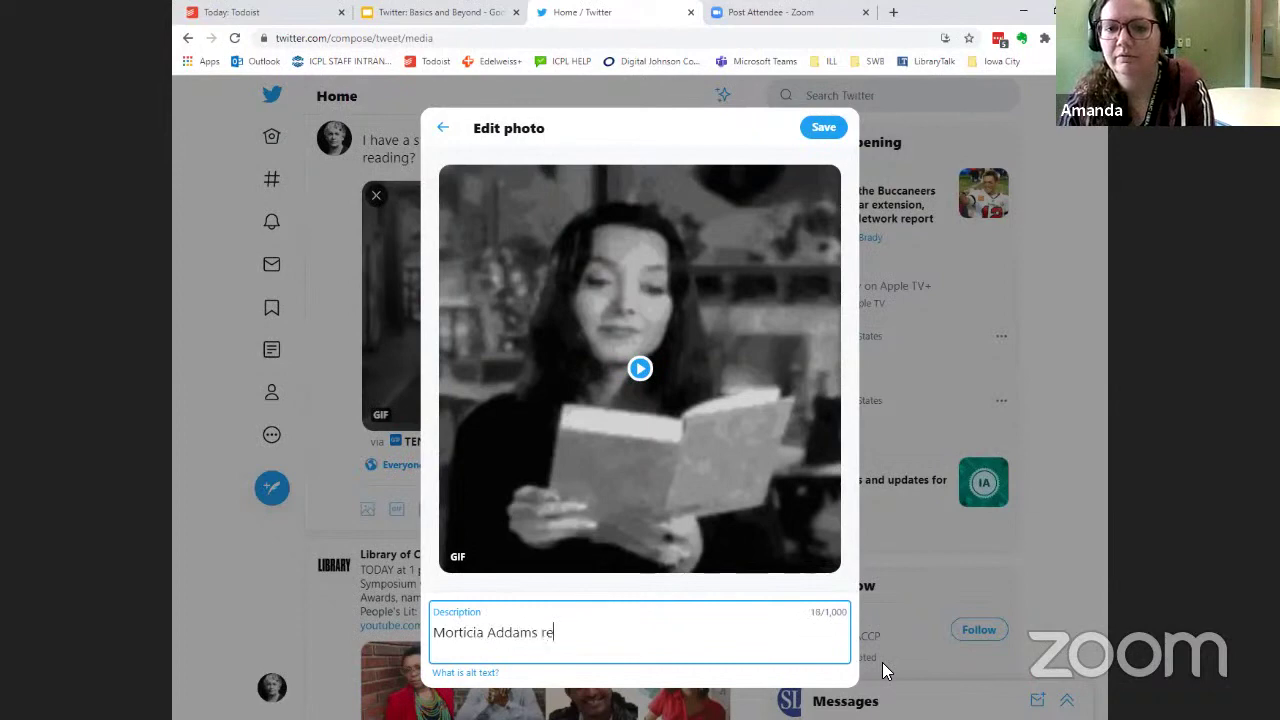
{"action": "type", "text": "ading"}
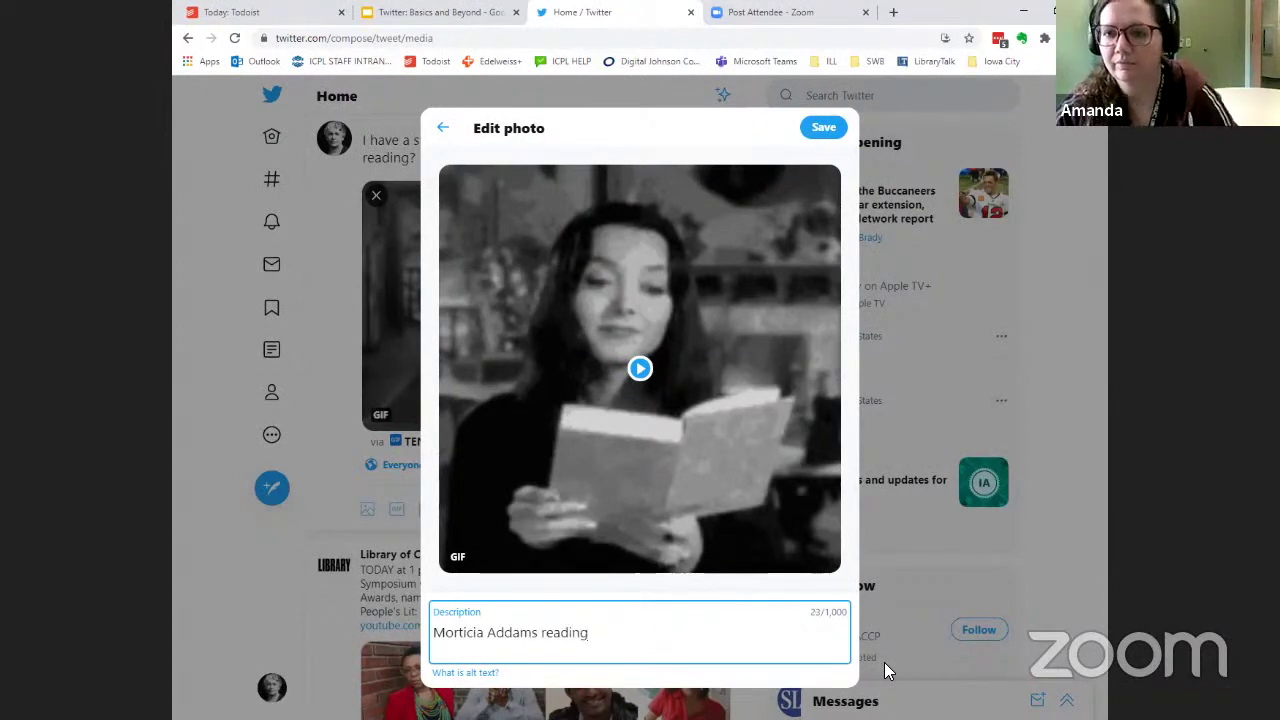
{"action": "left_click", "coordinate": [825, 128]}
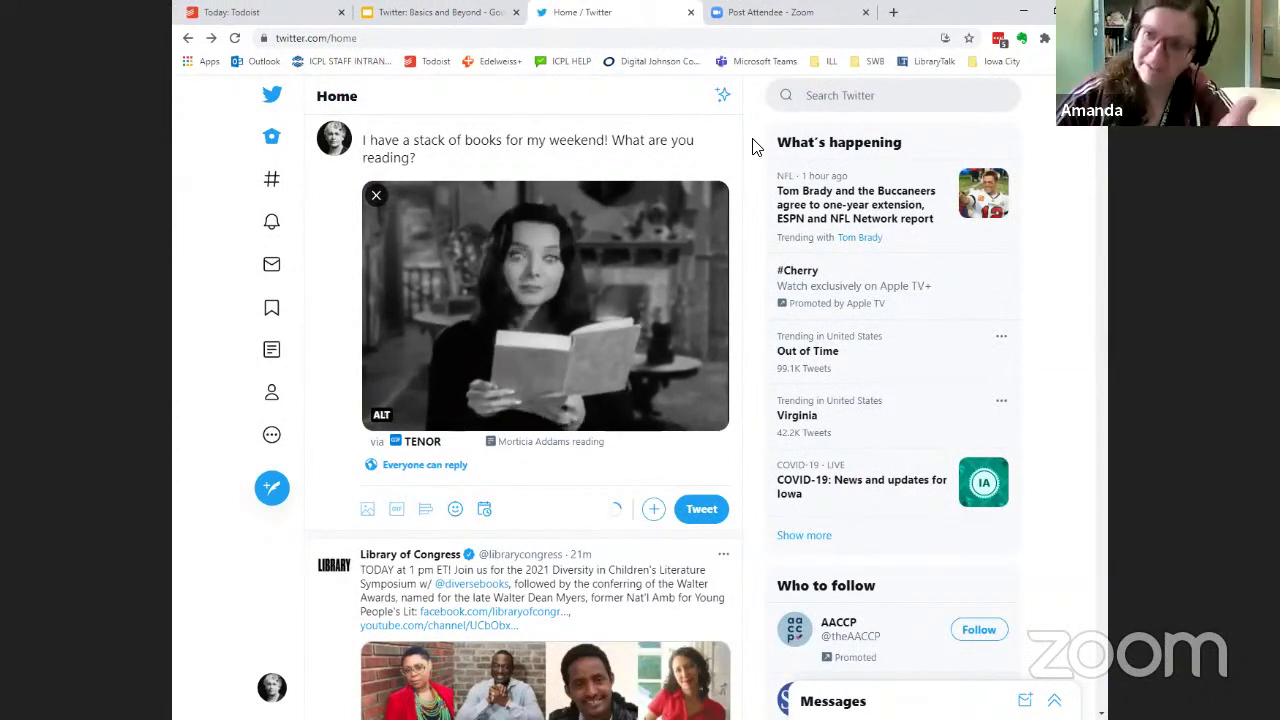
Search the emojis for "book", add the Books emoji to the end of the tweet text, and close the emoji picker.
{"action": "left_click", "coordinate": [456, 512]}
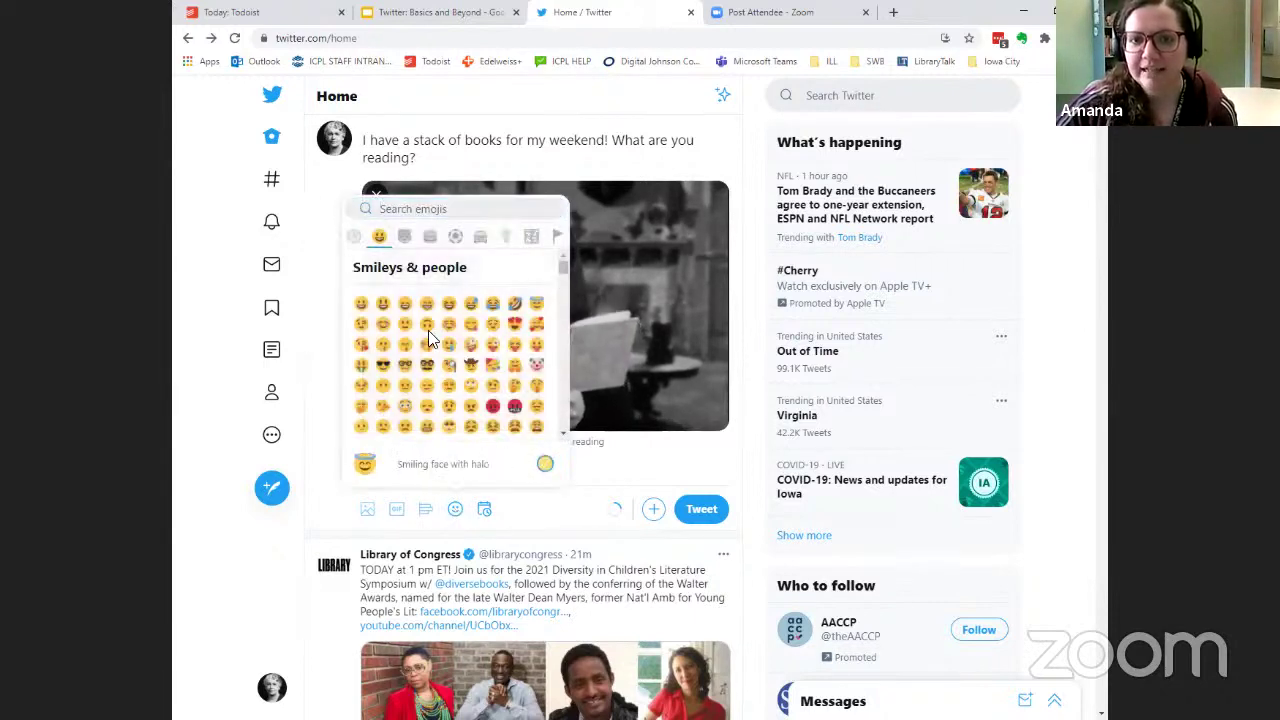
{"action": "left_click", "coordinate": [432, 207]}
{"action": "type", "text": "book"}
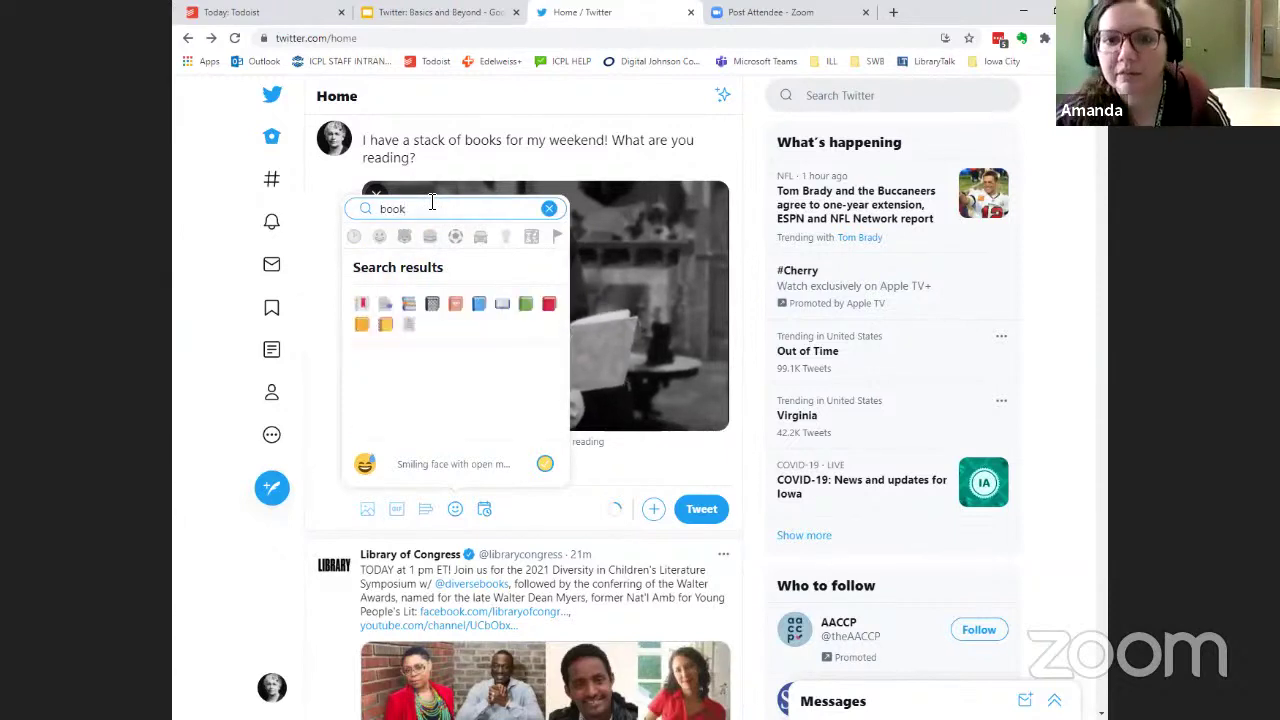
{"action": "left_click", "coordinate": [408, 306]}
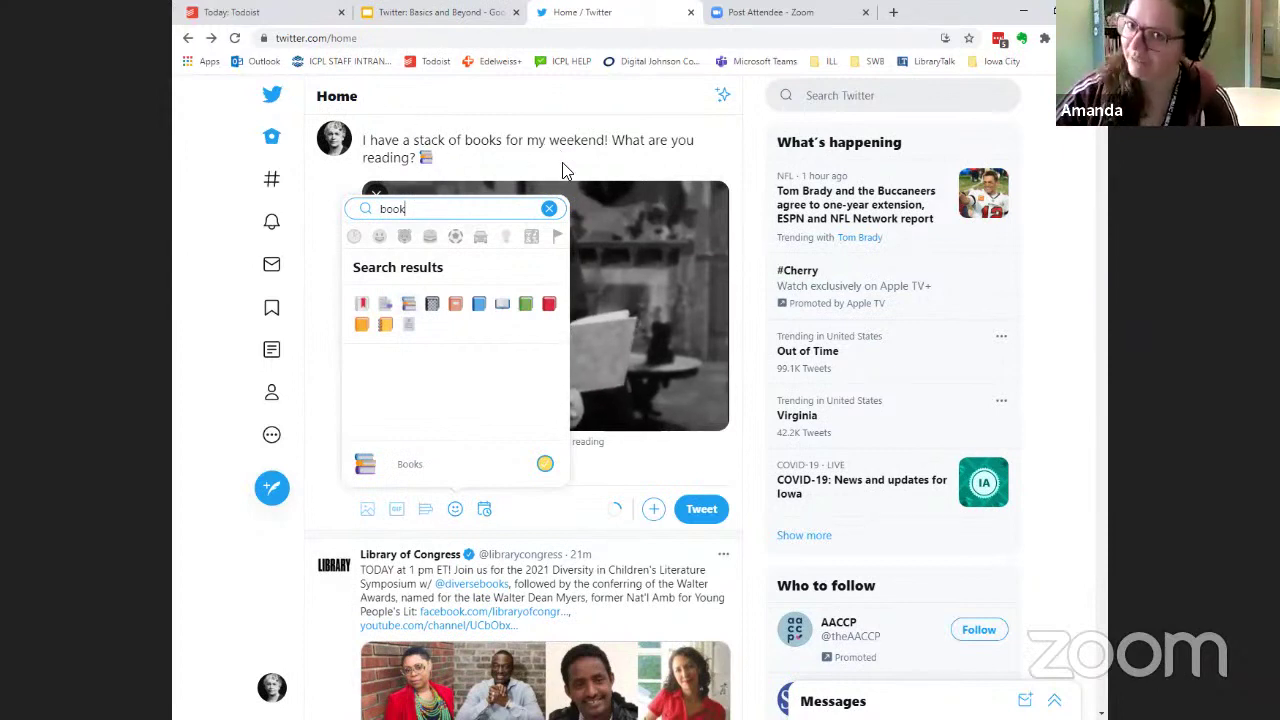
{"action": "left_click", "coordinate": [548, 208]}
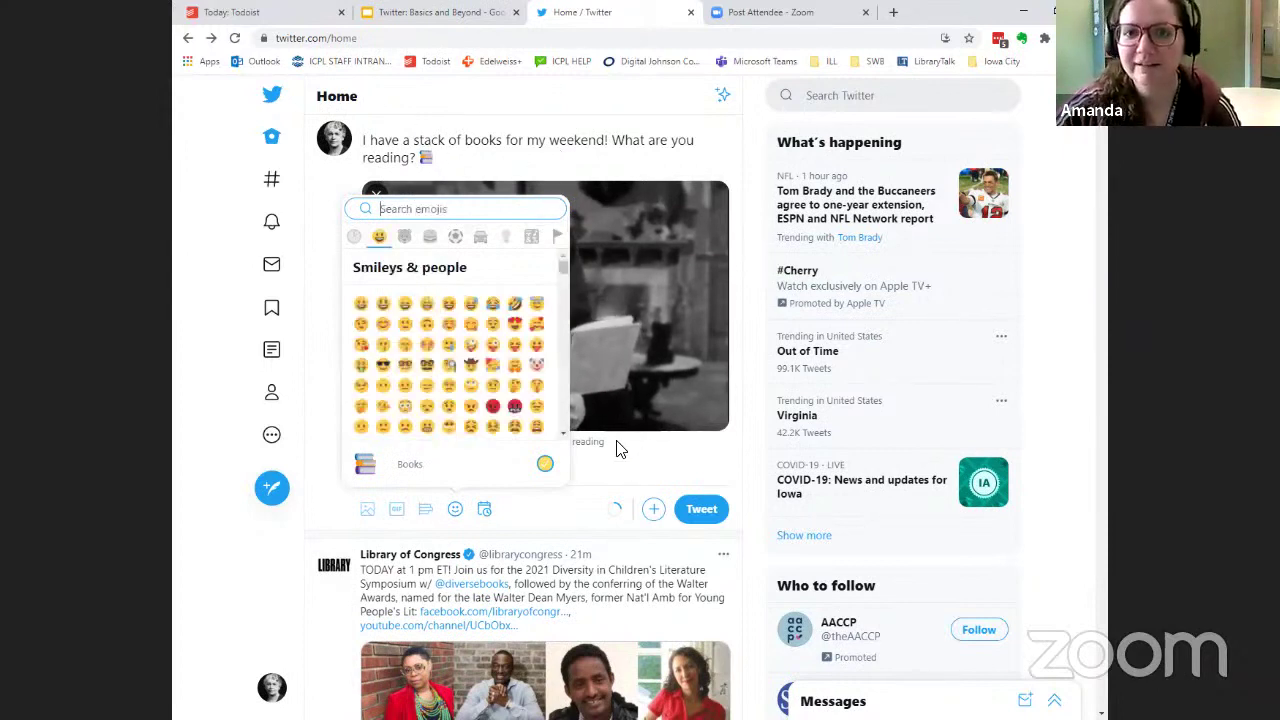
{"action": "left_click", "coordinate": [485, 510]}
Review the tweet's scheduling options, close them without scheduling, and post the tweet immediately.
{"action": "left_click", "coordinate": [485, 512]}
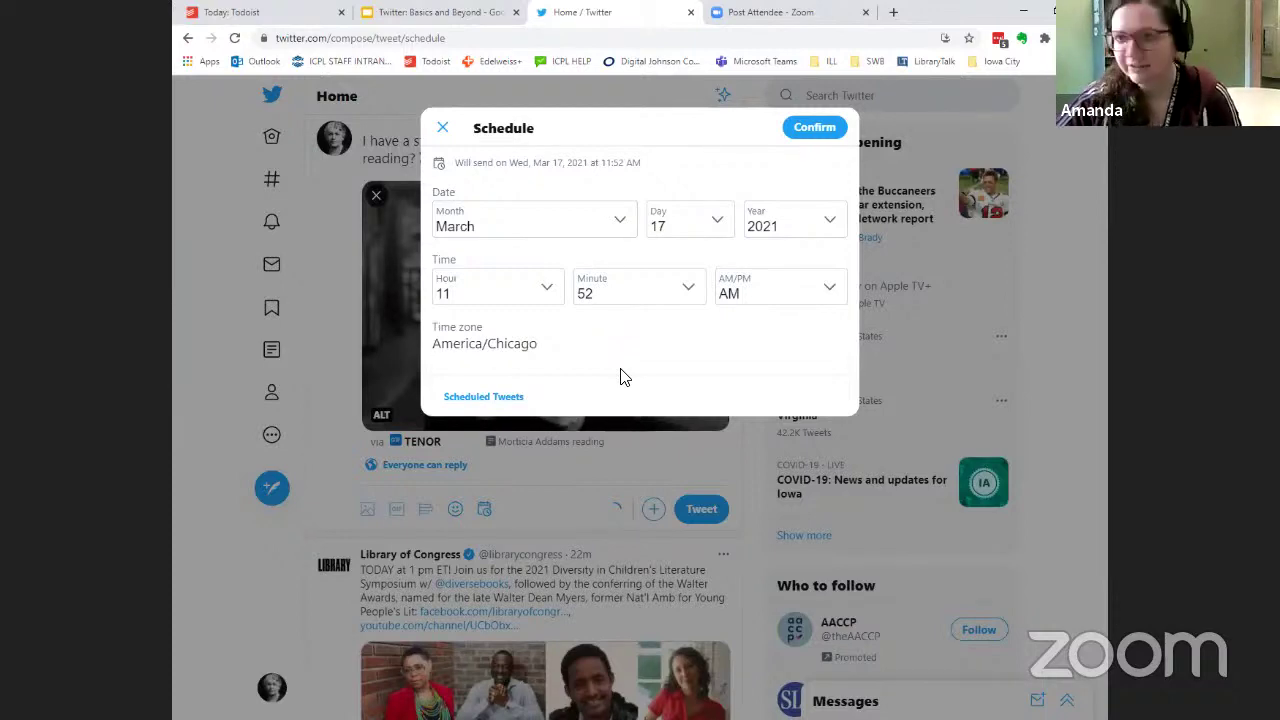
{"action": "left_click", "coordinate": [446, 127]}
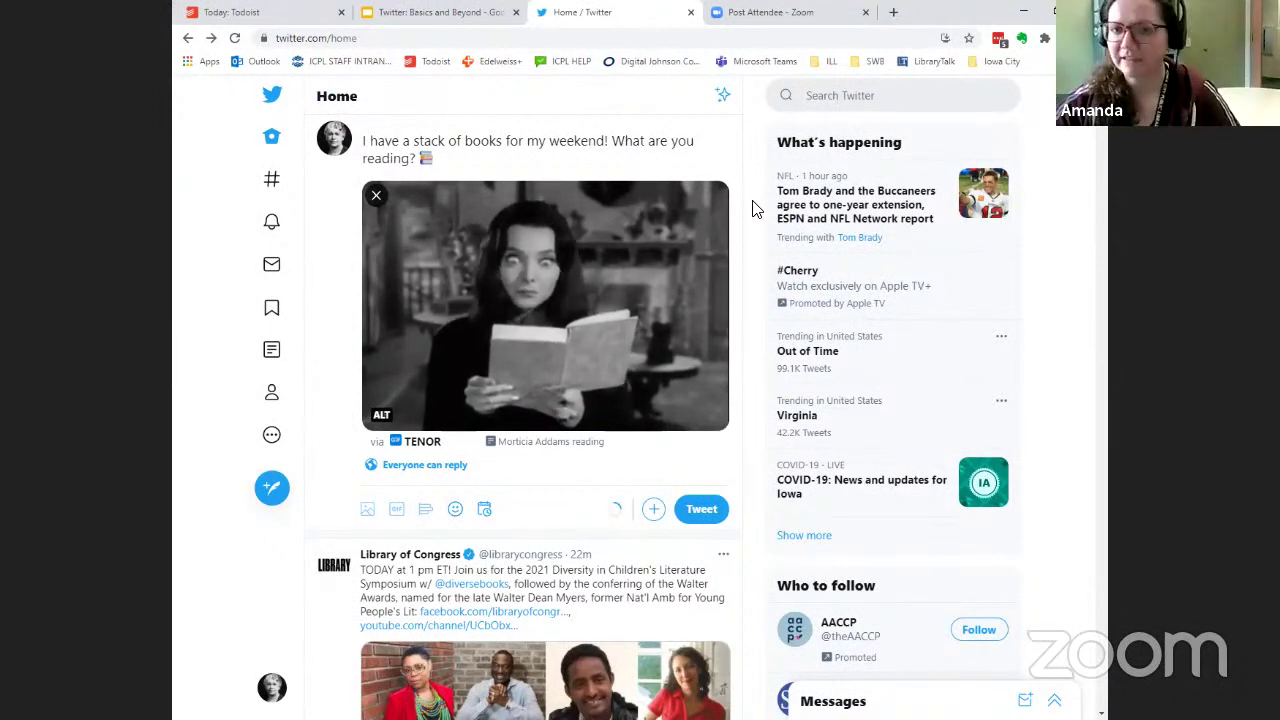
{"action": "left_click", "coordinate": [704, 512]}
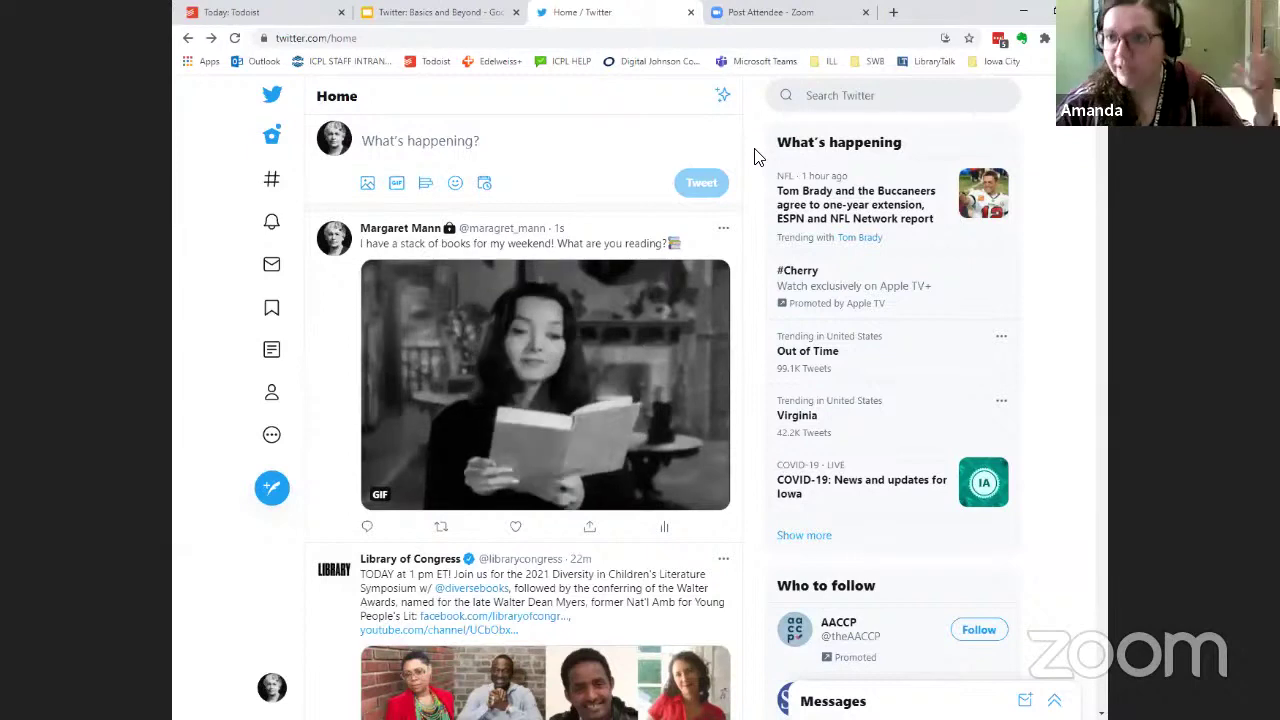
Switch the home timeline from top Tweets to latest Tweets and browse the feed down to the Library of Congress tweet.
{"action": "left_click", "coordinate": [726, 99]}
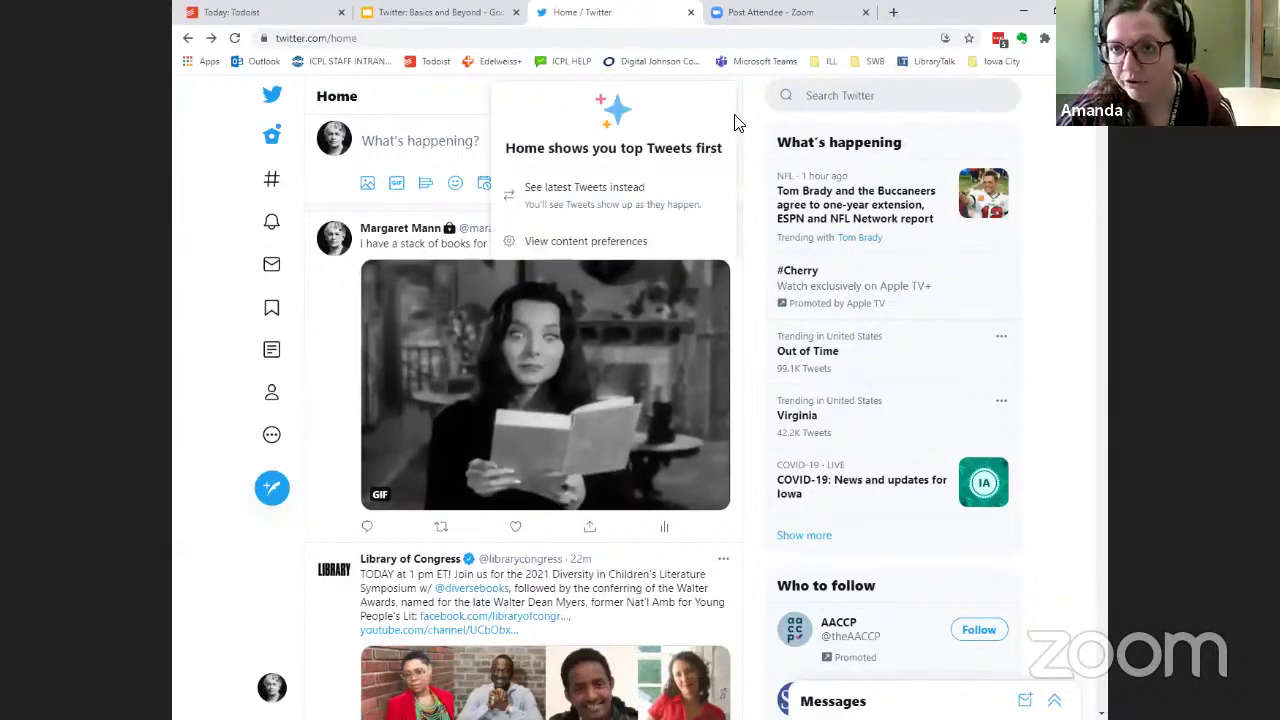
{"action": "left_click", "coordinate": [638, 214]}
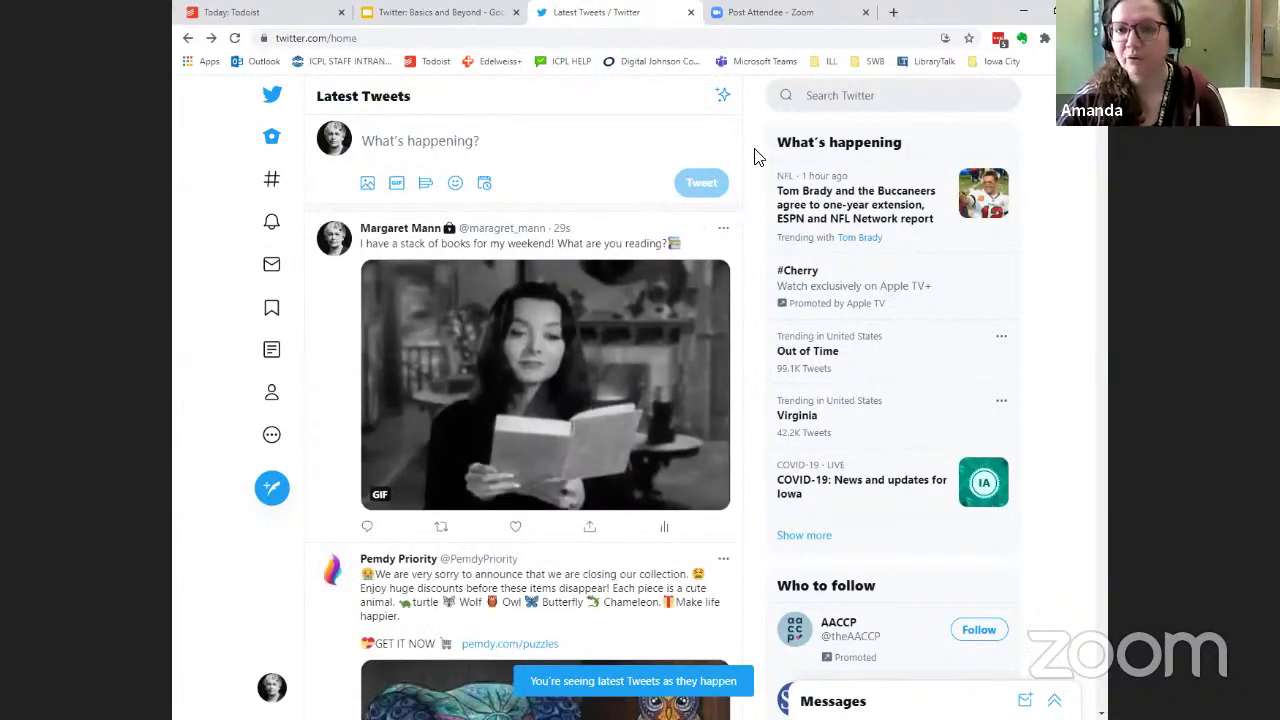
{"action": "scroll", "coordinate": [757, 157], "scroll_direction": "down", "scroll_amount": 8}
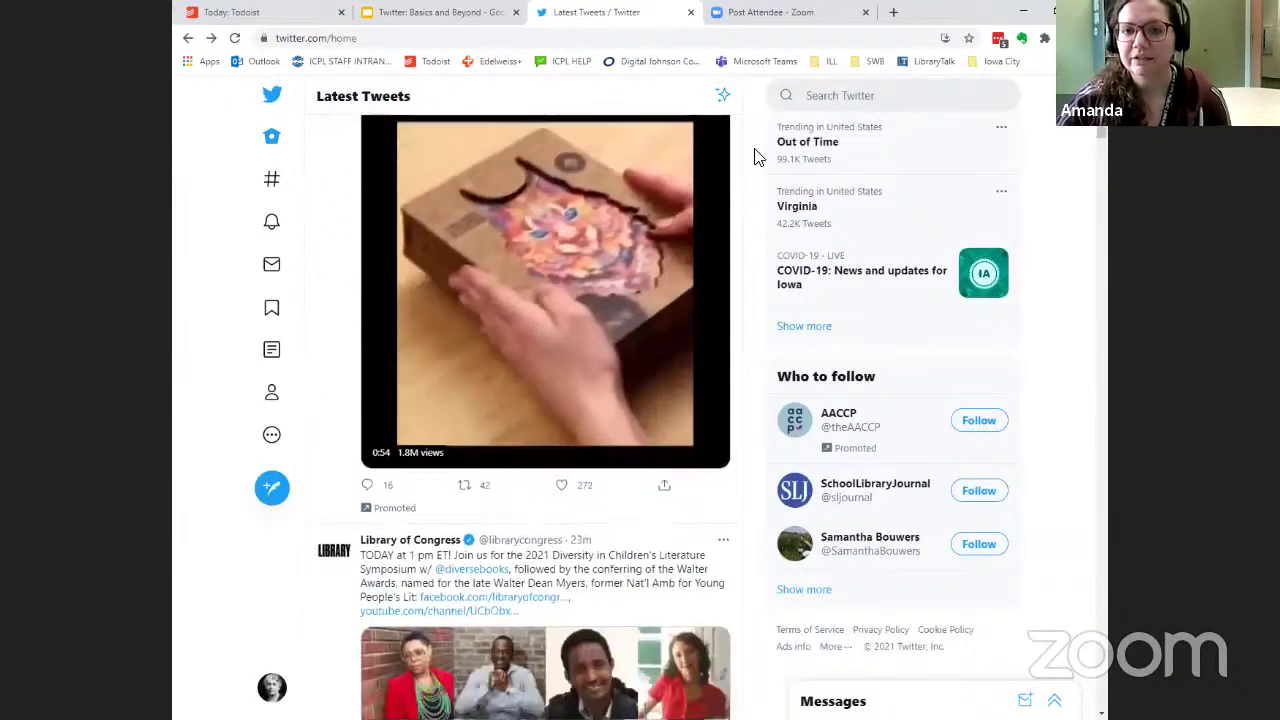
{"action": "scroll", "coordinate": [757, 157], "scroll_direction": "down", "scroll_amount": 1}
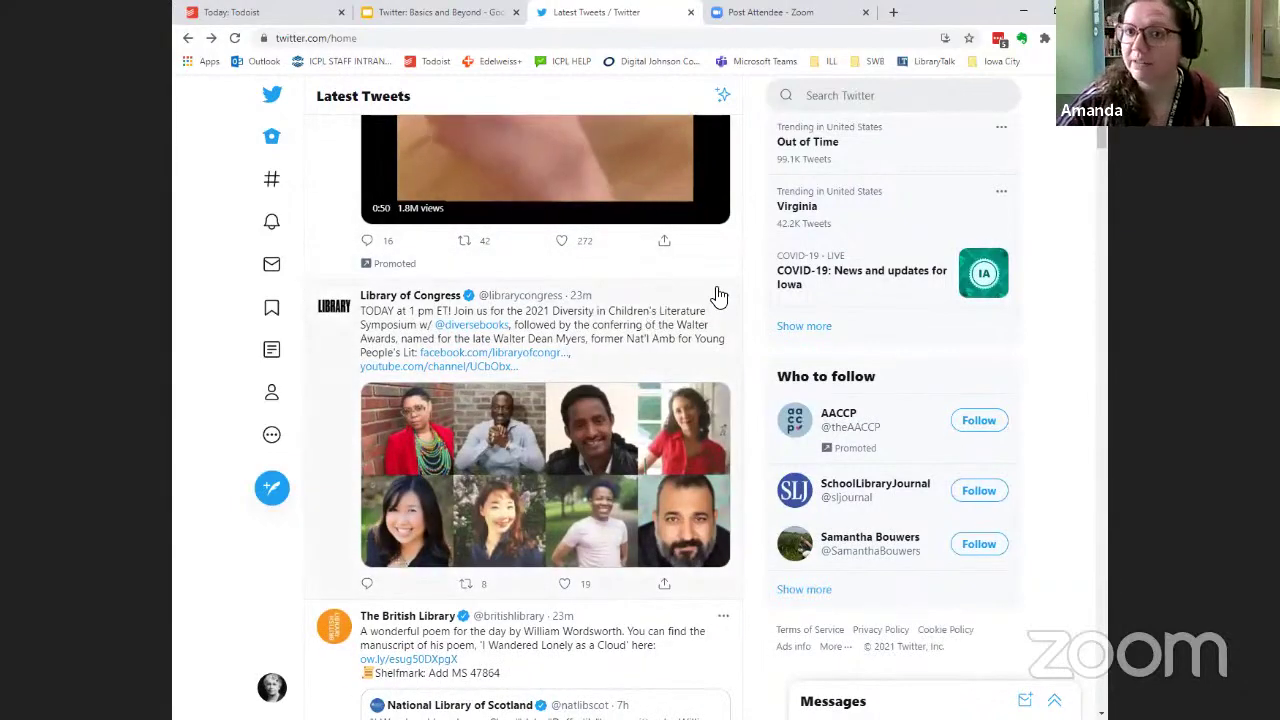
Browse the latest Tweets down past the Iowa City Public Library fitness apps post, and switch the timeline back to top Tweets.
{"action": "scroll", "coordinate": [745, 270], "scroll_direction": "down", "scroll_amount": 1}
{"action": "scroll", "coordinate": [745, 270], "scroll_direction": "down", "scroll_amount": 4}
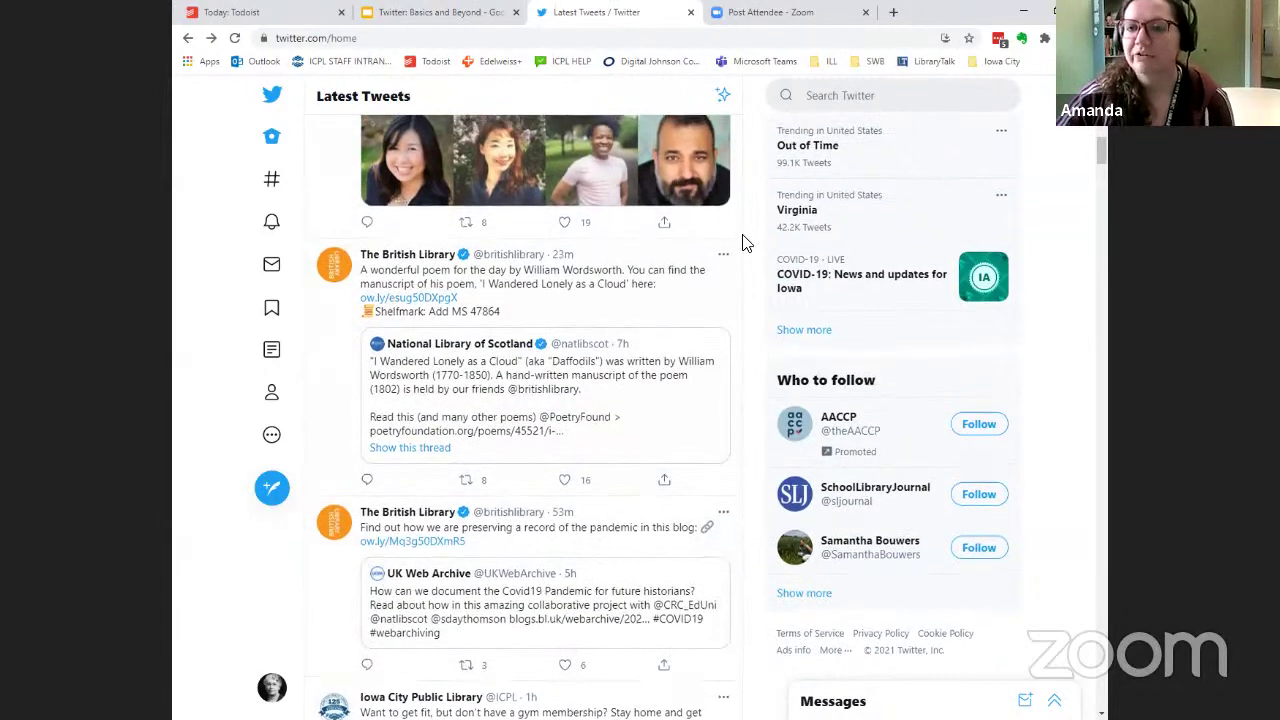
{"action": "scroll", "coordinate": [749, 243], "scroll_direction": "up", "scroll_amount": 1}
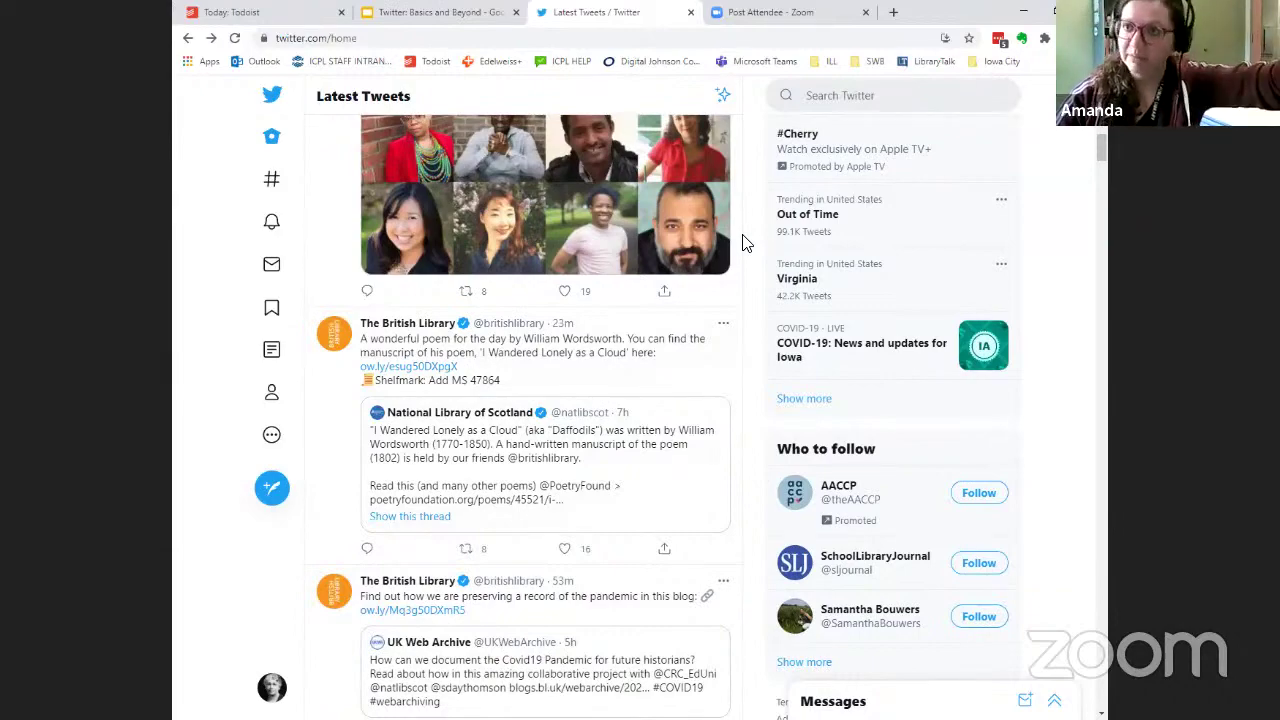
{"action": "scroll", "coordinate": [745, 243], "scroll_direction": "down", "scroll_amount": 6}
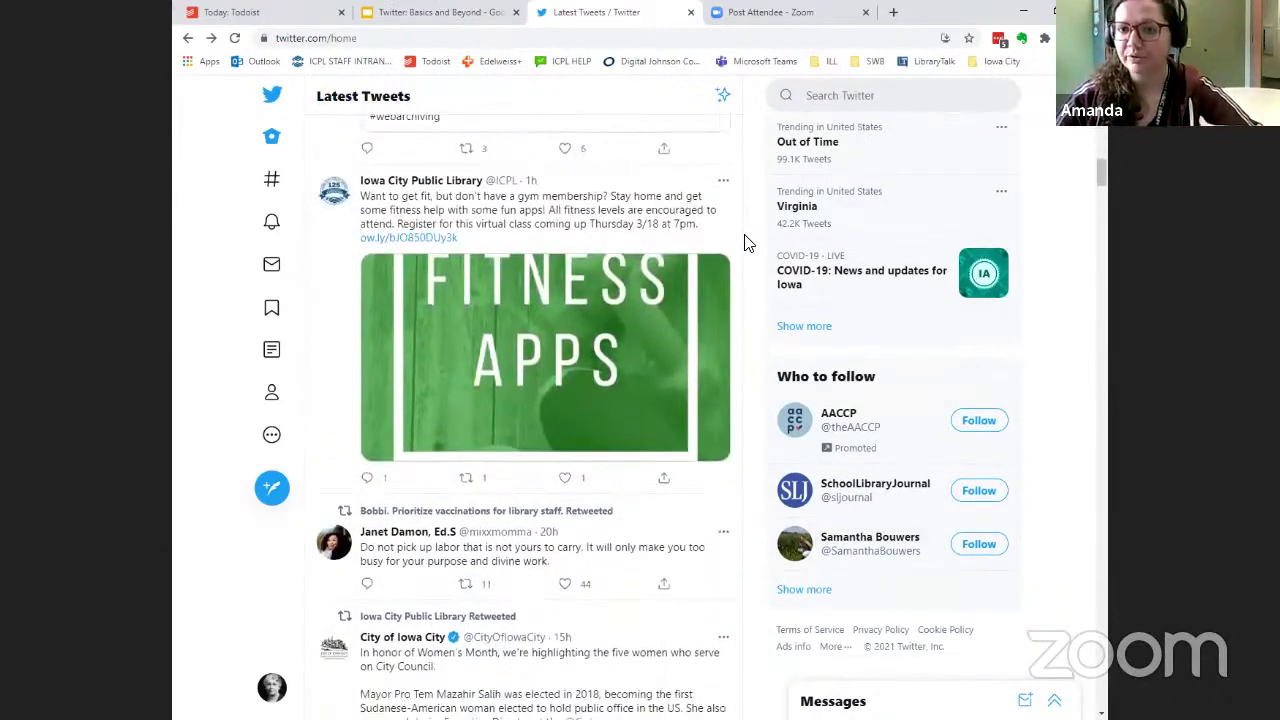
{"action": "scroll", "coordinate": [745, 243], "scroll_direction": "up", "scroll_amount": 12}
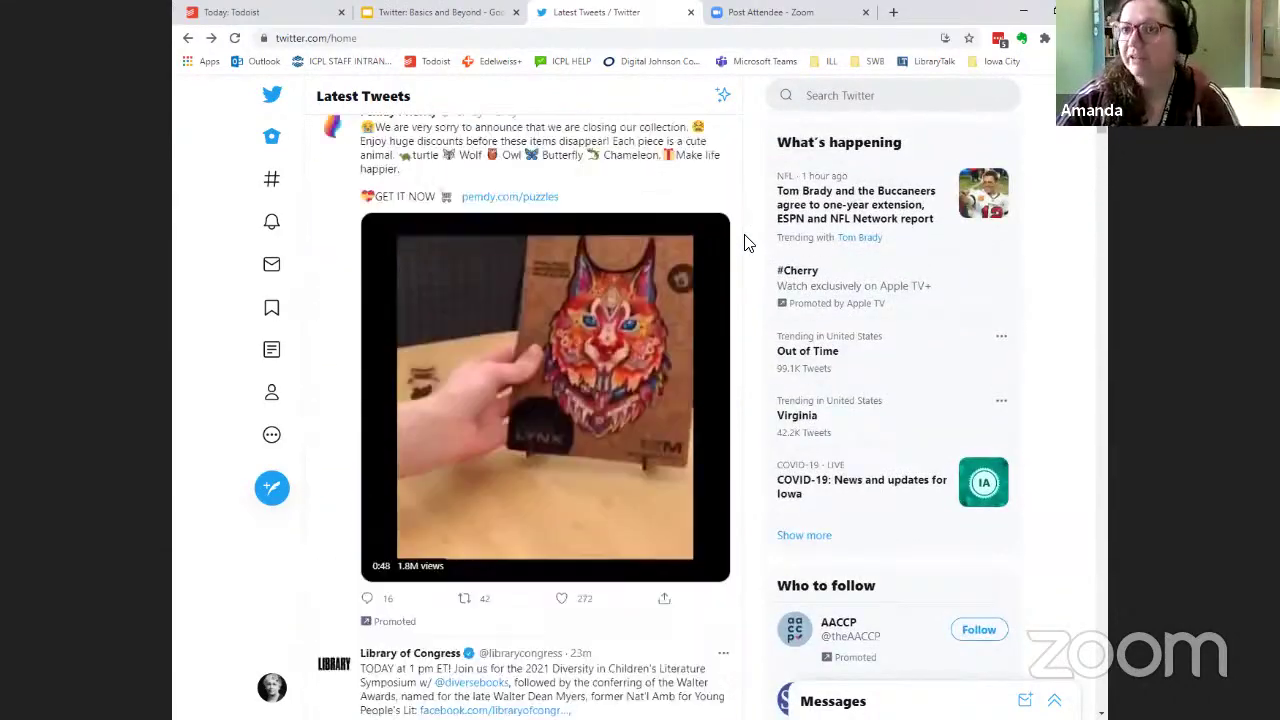
{"action": "scroll", "coordinate": [745, 243], "scroll_direction": "up", "scroll_amount": 5}
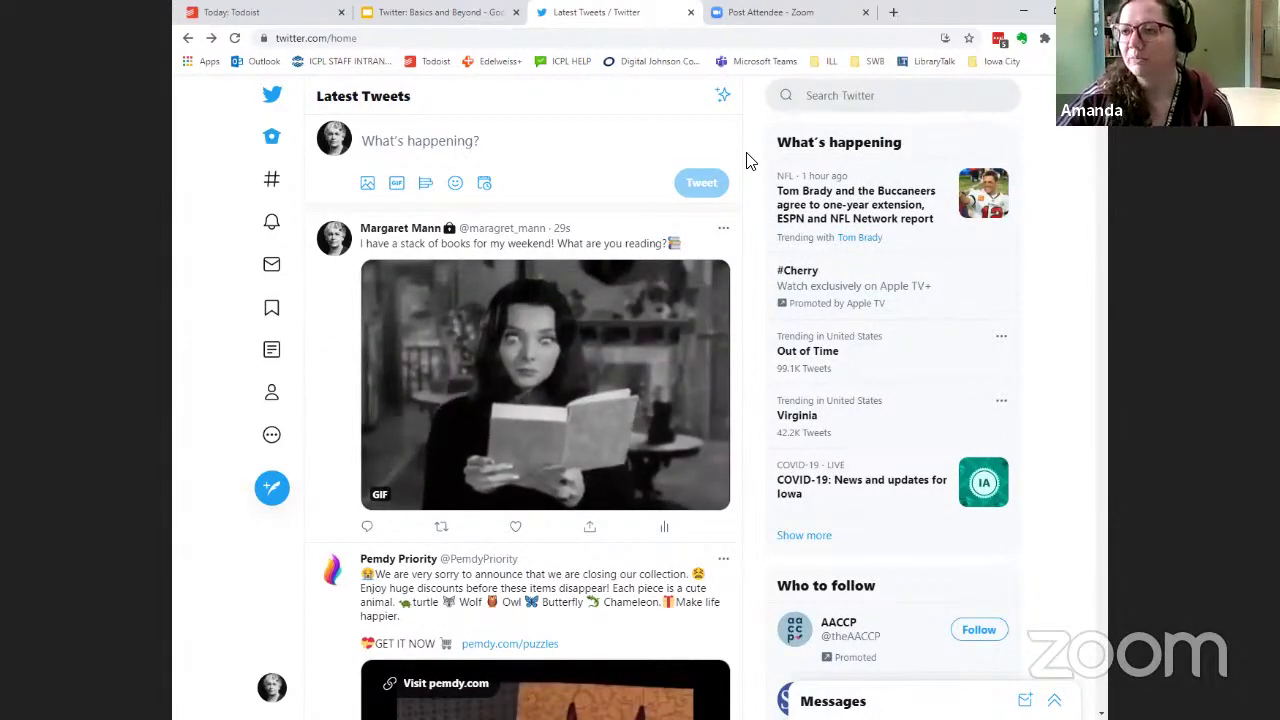
{"action": "left_click", "coordinate": [723, 96]}
{"action": "left_click", "coordinate": [593, 208]}
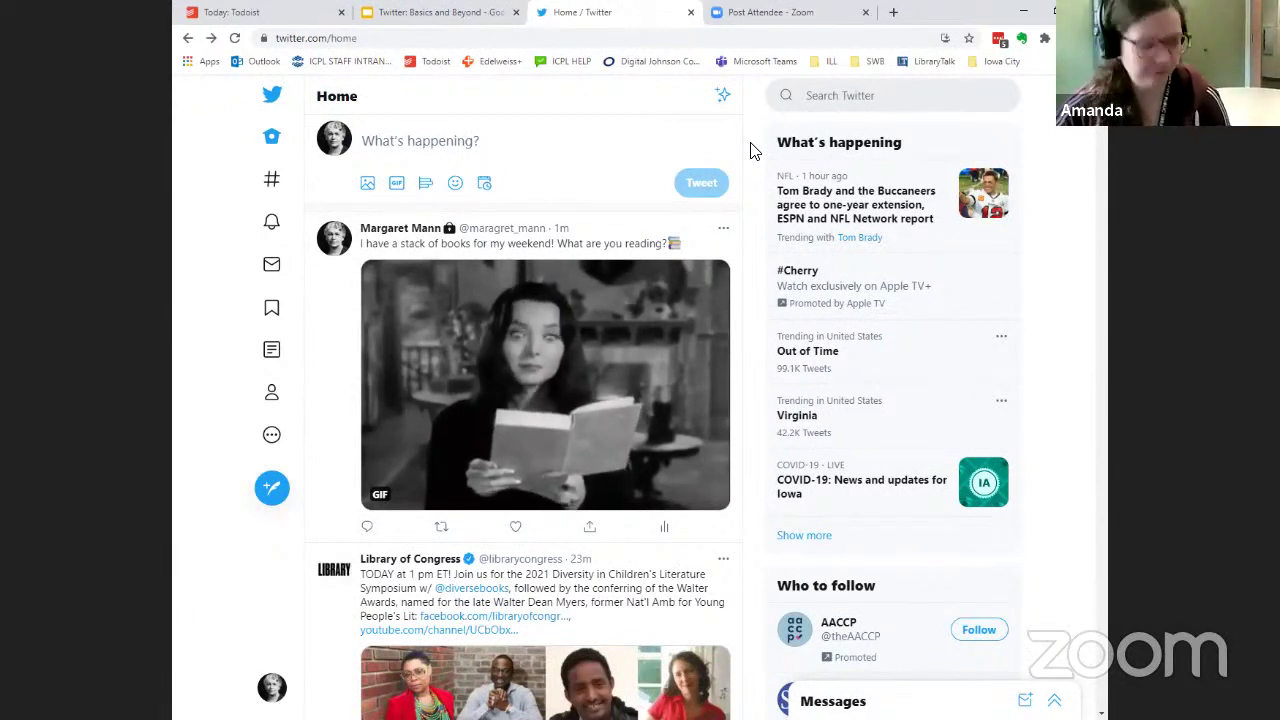
Open the Explore page and browse the trending topics and news stories in its For you section.
{"action": "left_click", "coordinate": [272, 182]}
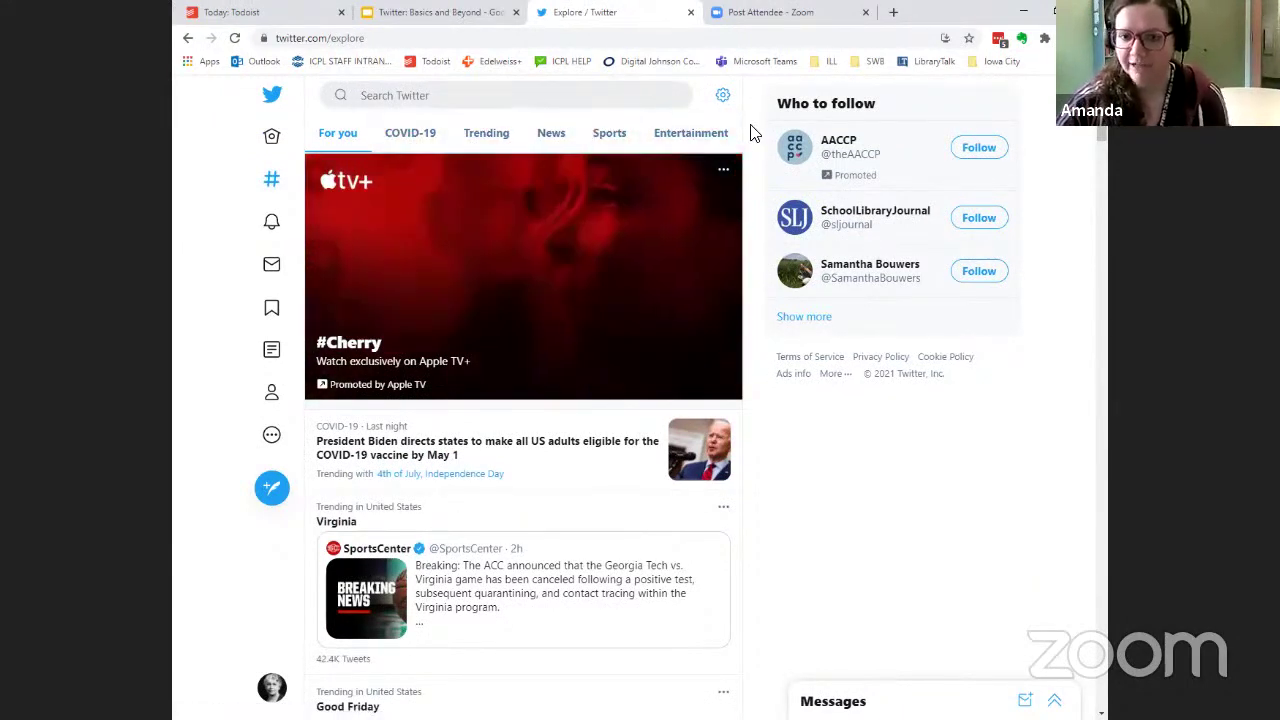
{"action": "scroll", "coordinate": [630, 300], "scroll_direction": "down", "scroll_amount": 3}
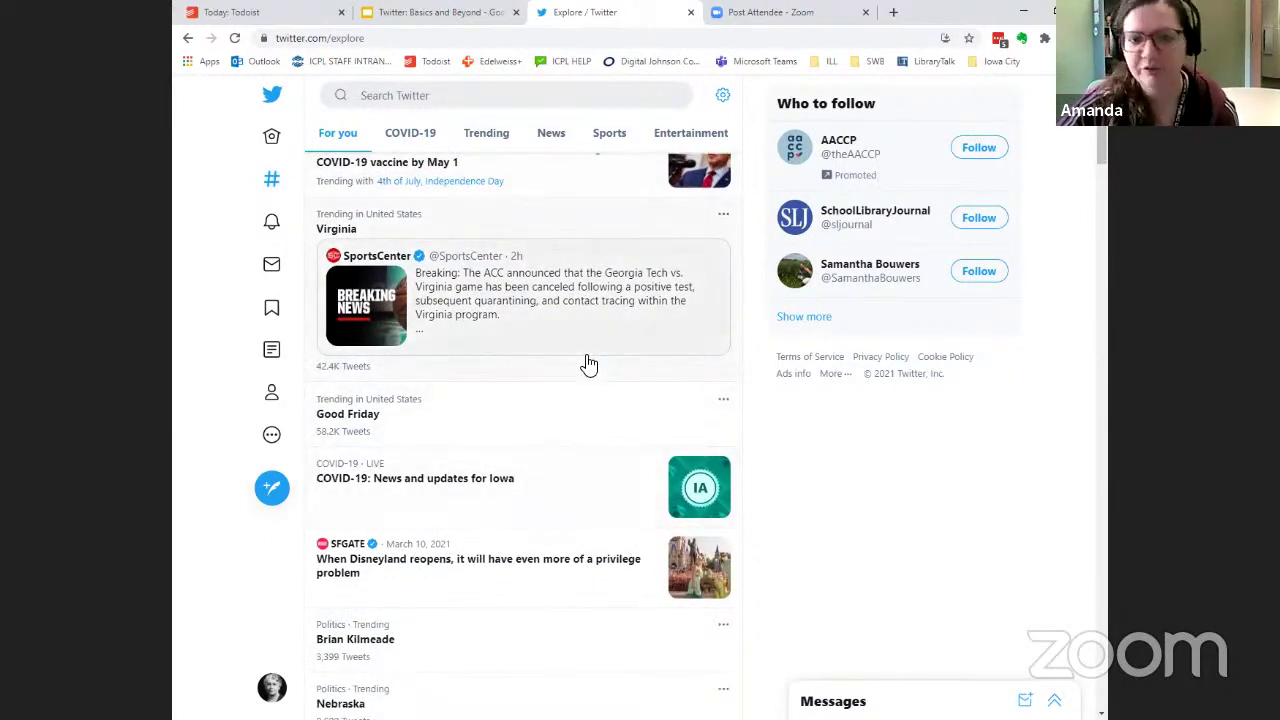
{"action": "scroll", "coordinate": [589, 365], "scroll_direction": "down", "scroll_amount": 2}
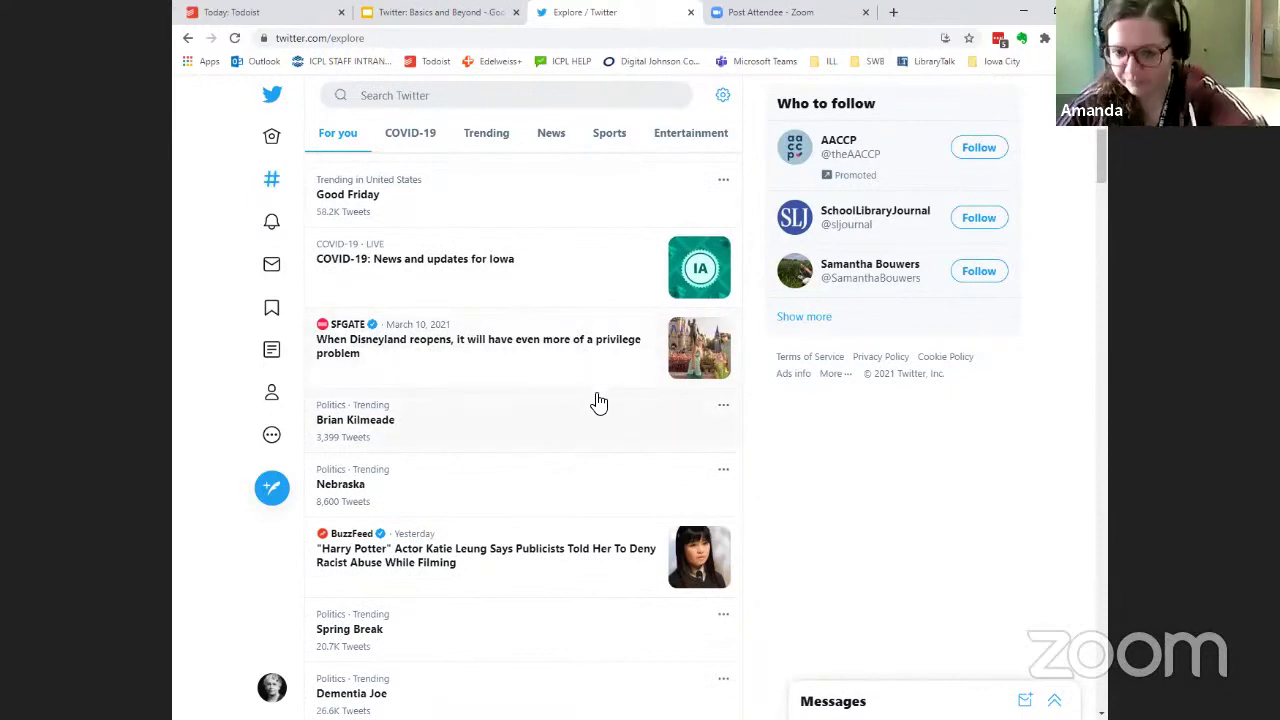
{"action": "scroll", "coordinate": [594, 398], "scroll_direction": "down", "scroll_amount": 3}
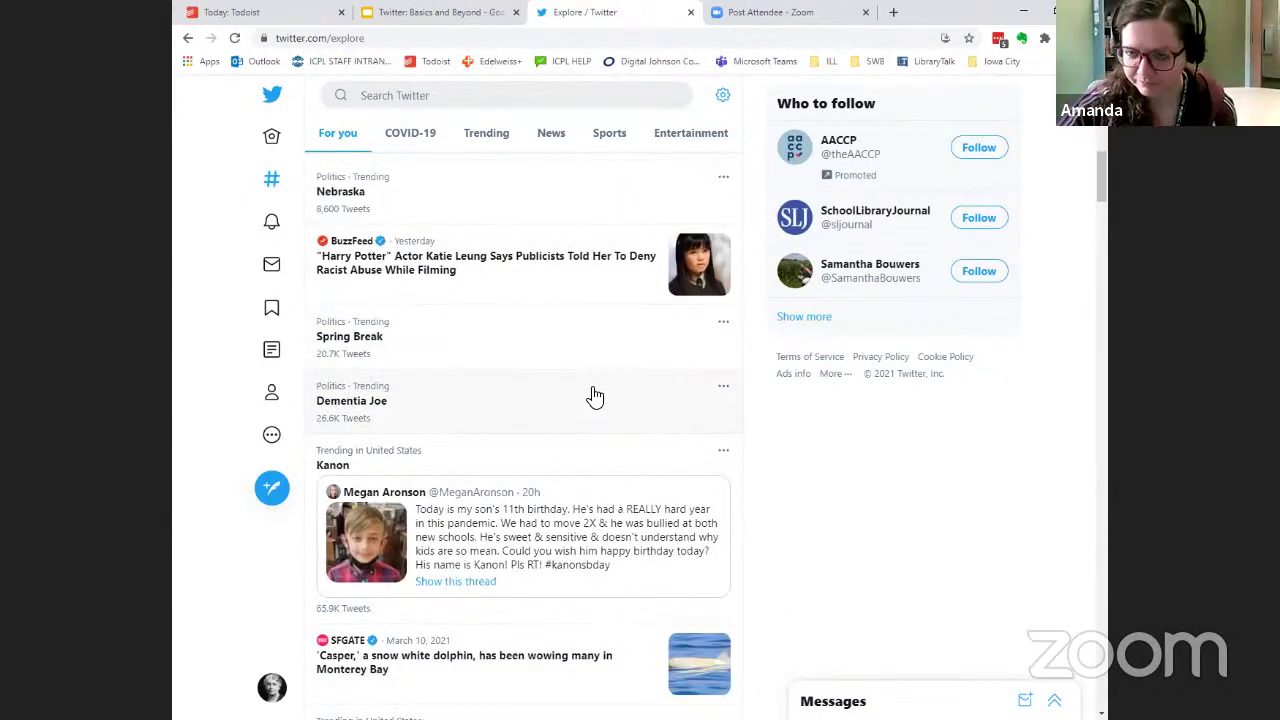
{"action": "scroll", "coordinate": [594, 398], "scroll_direction": "up", "scroll_amount": 10}
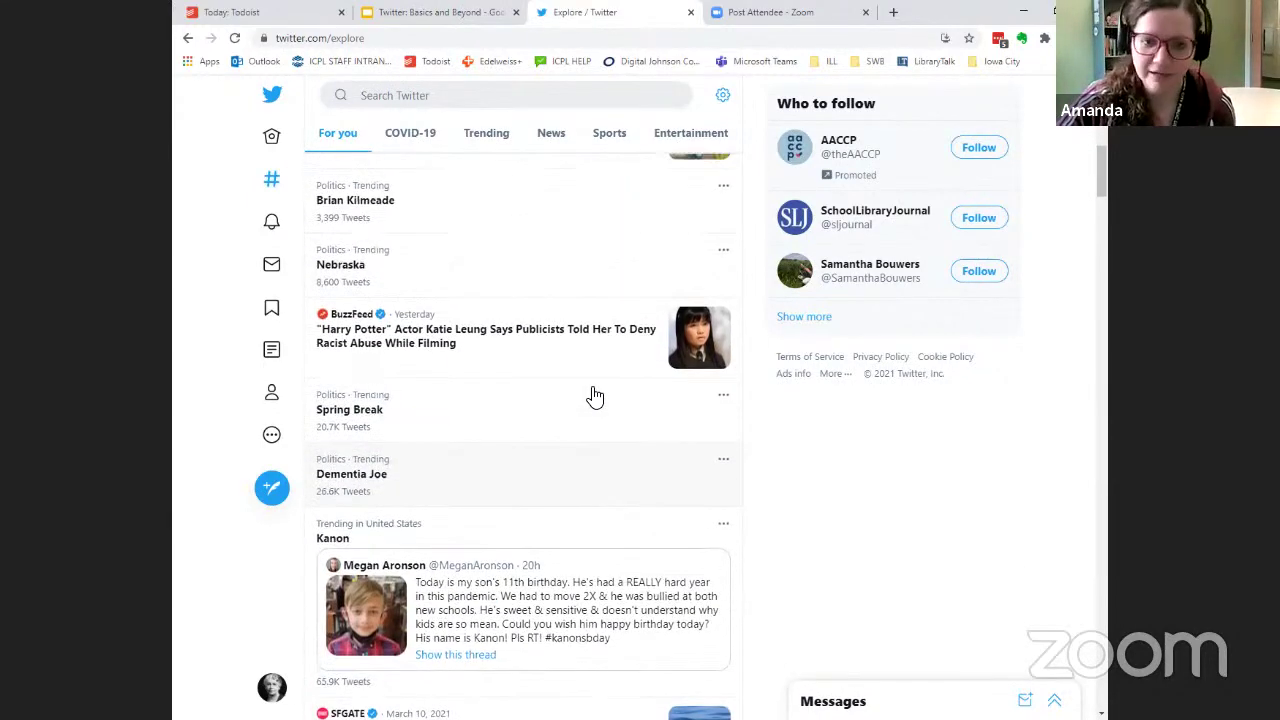
{"action": "scroll", "coordinate": [594, 398], "scroll_direction": "up", "scroll_amount": 2}
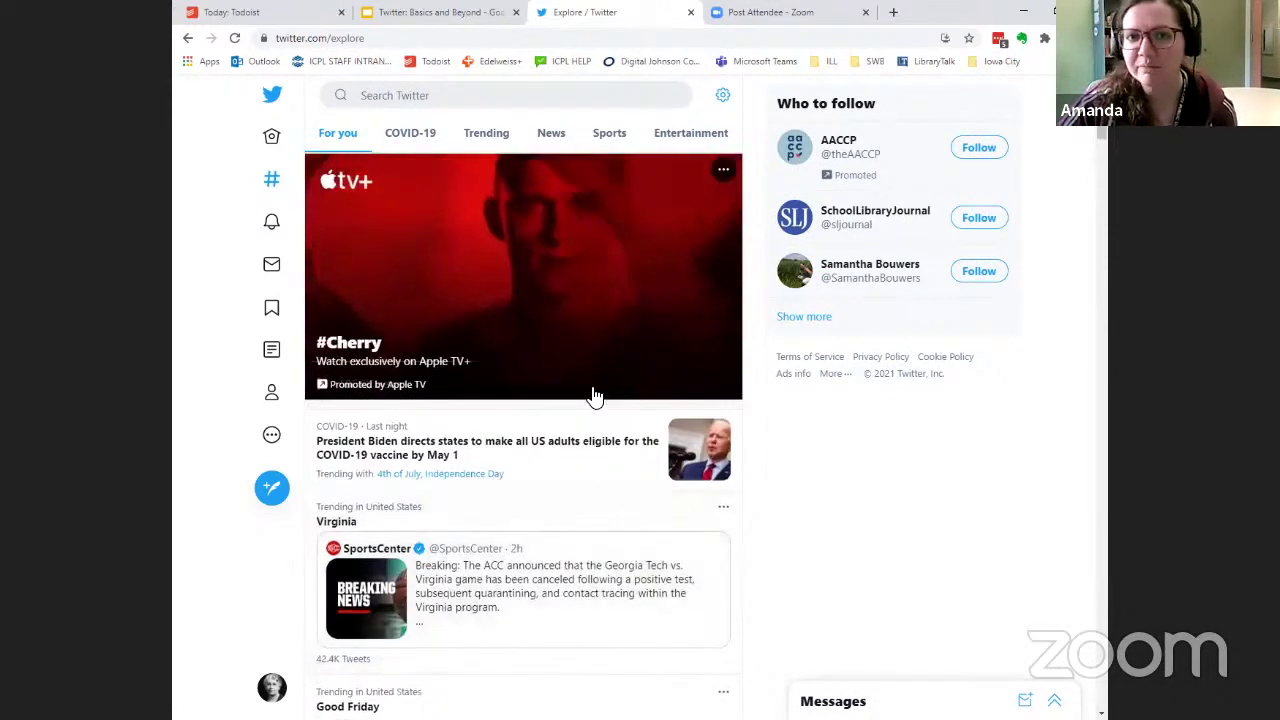
View the Entertainment topics and the News topics on the Explore page.
{"action": "left_click", "coordinate": [677, 137]}
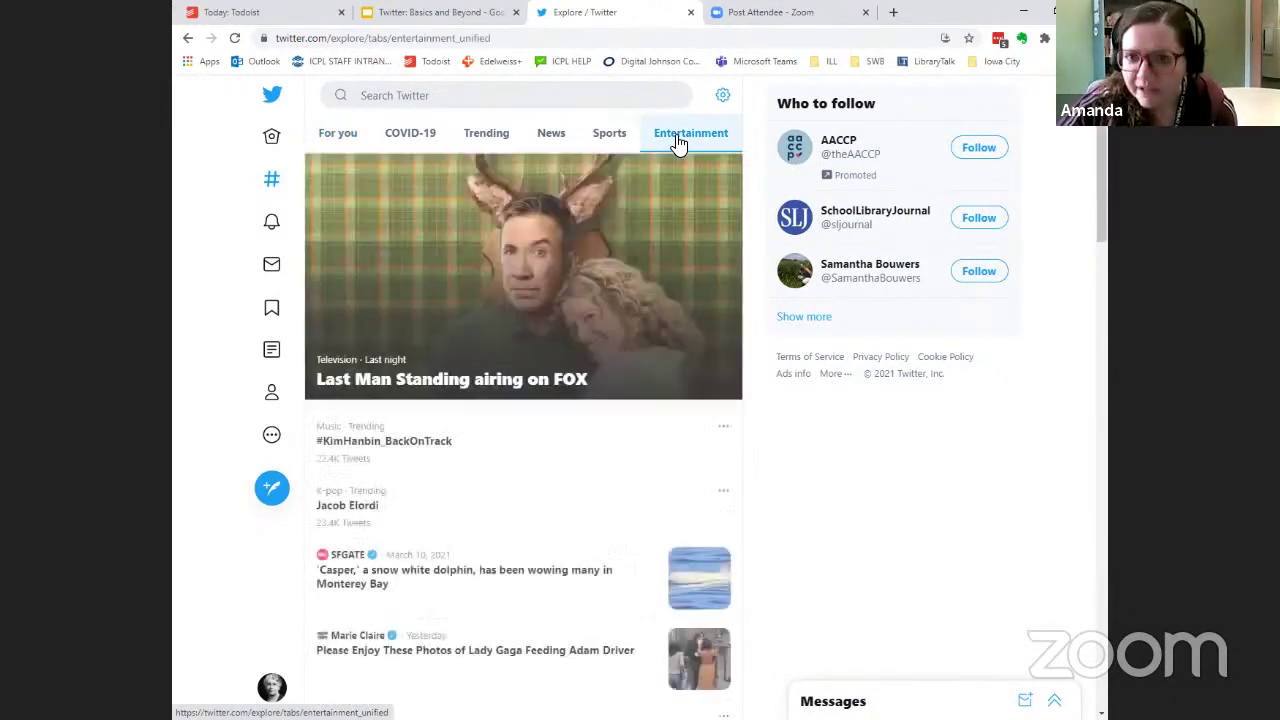
{"action": "scroll", "coordinate": [600, 215], "scroll_direction": "down", "scroll_amount": 2}
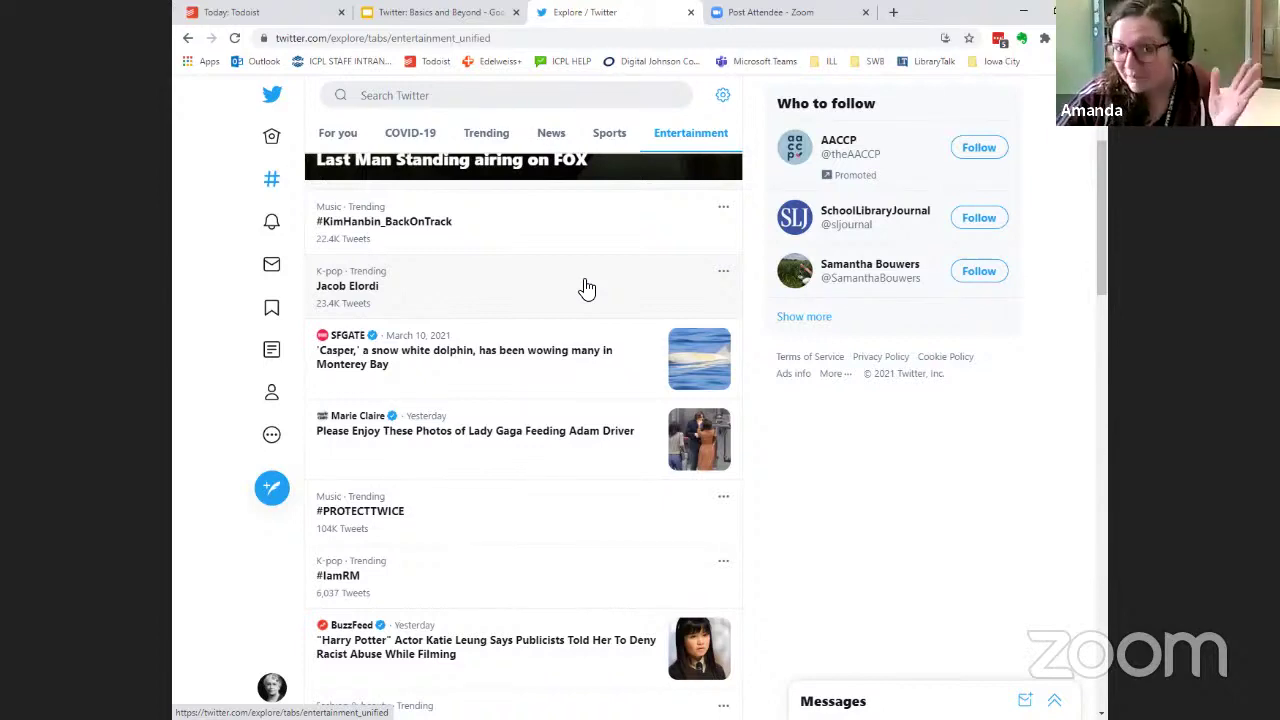
{"action": "left_click", "coordinate": [549, 136]}
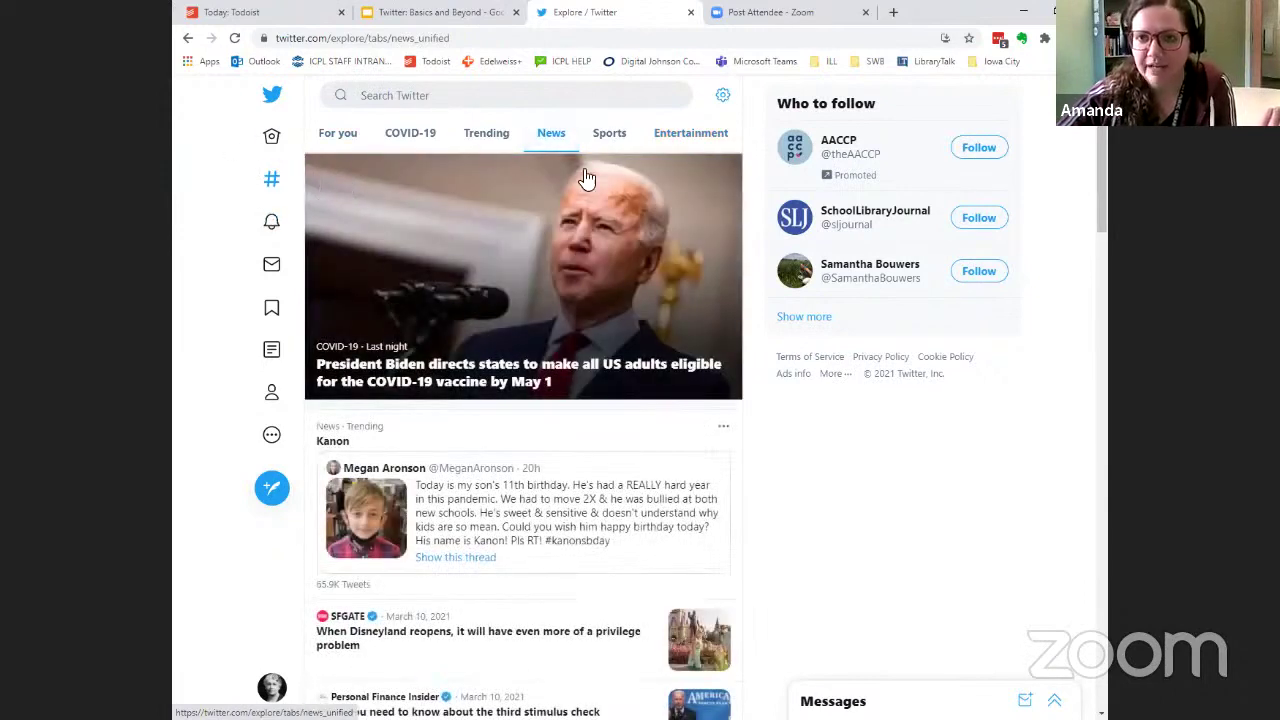
Search Twitter for "libraries" and look through the top results down to the British Library's swimming tweet.
{"action": "left_click", "coordinate": [449, 108]}
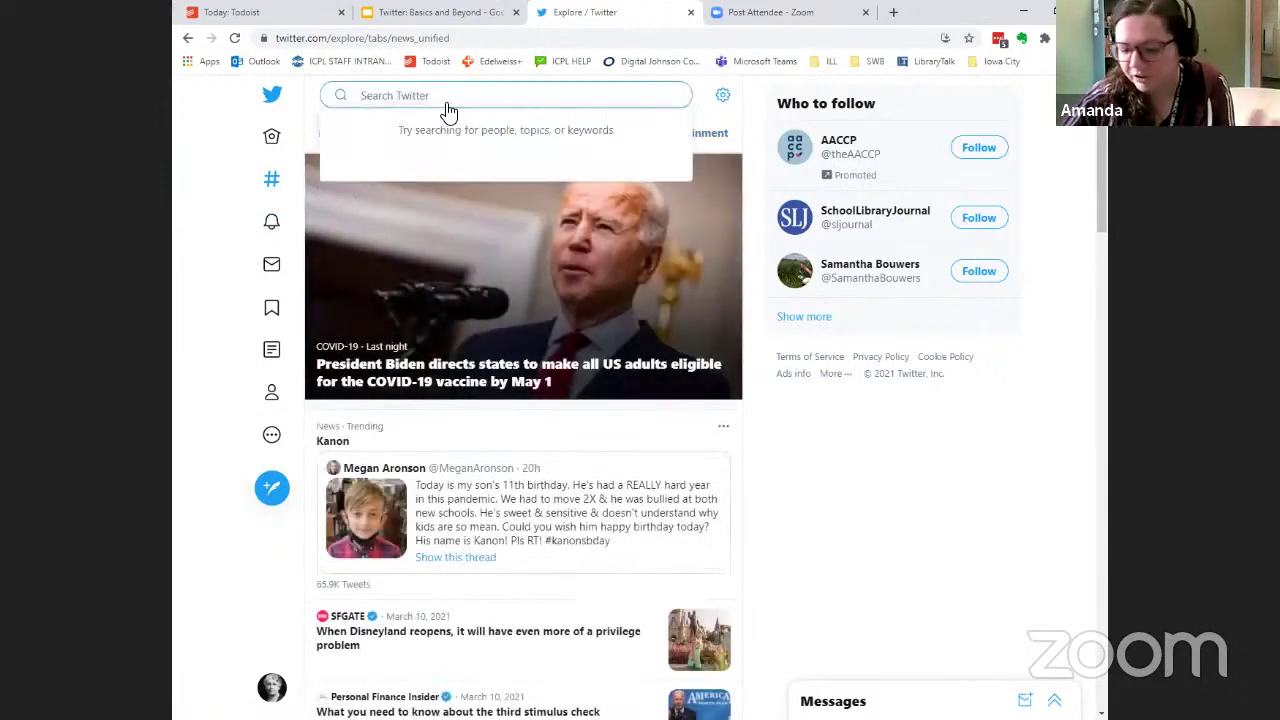
{"action": "type", "text": "libraries"}
{"action": "key", "text": "Return"}
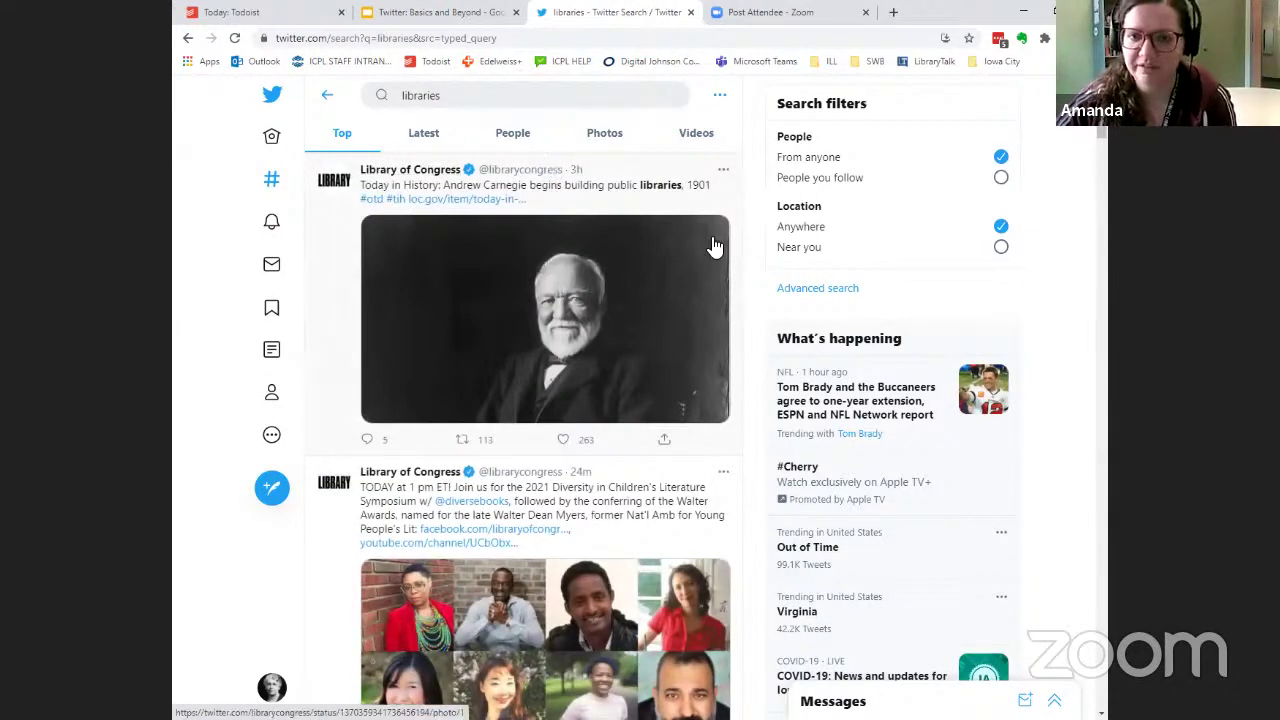
{"action": "scroll", "coordinate": [716, 246], "scroll_direction": "down", "scroll_amount": 3}
{"action": "scroll", "coordinate": [716, 246], "scroll_direction": "down", "scroll_amount": 10}
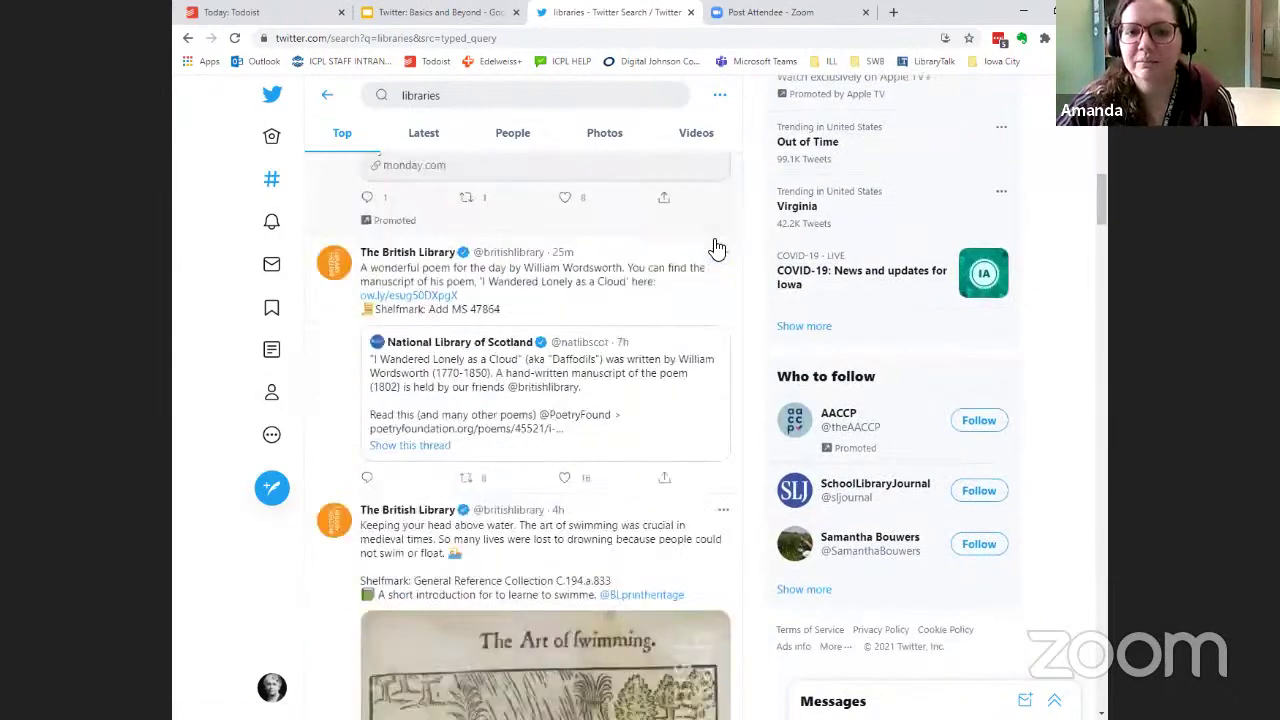
{"action": "scroll", "coordinate": [716, 250], "scroll_direction": "down", "scroll_amount": 1}
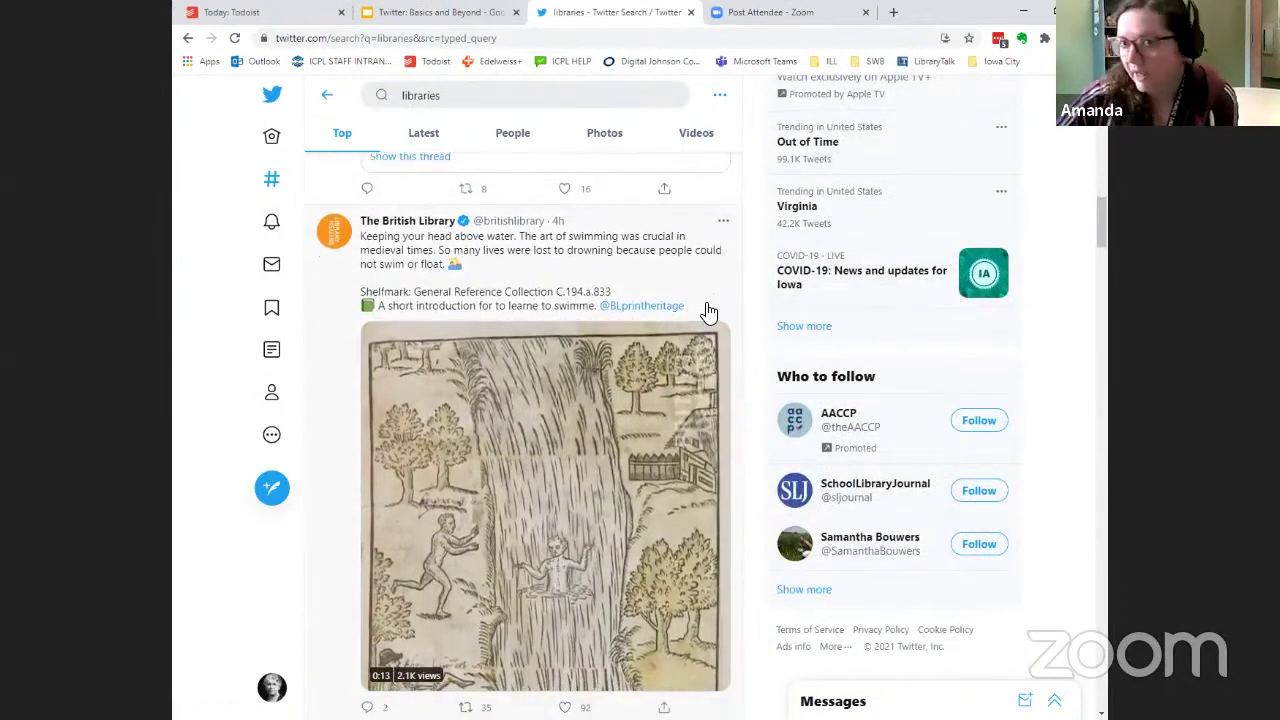
{"action": "scroll", "coordinate": [707, 312], "scroll_direction": "up", "scroll_amount": 7}
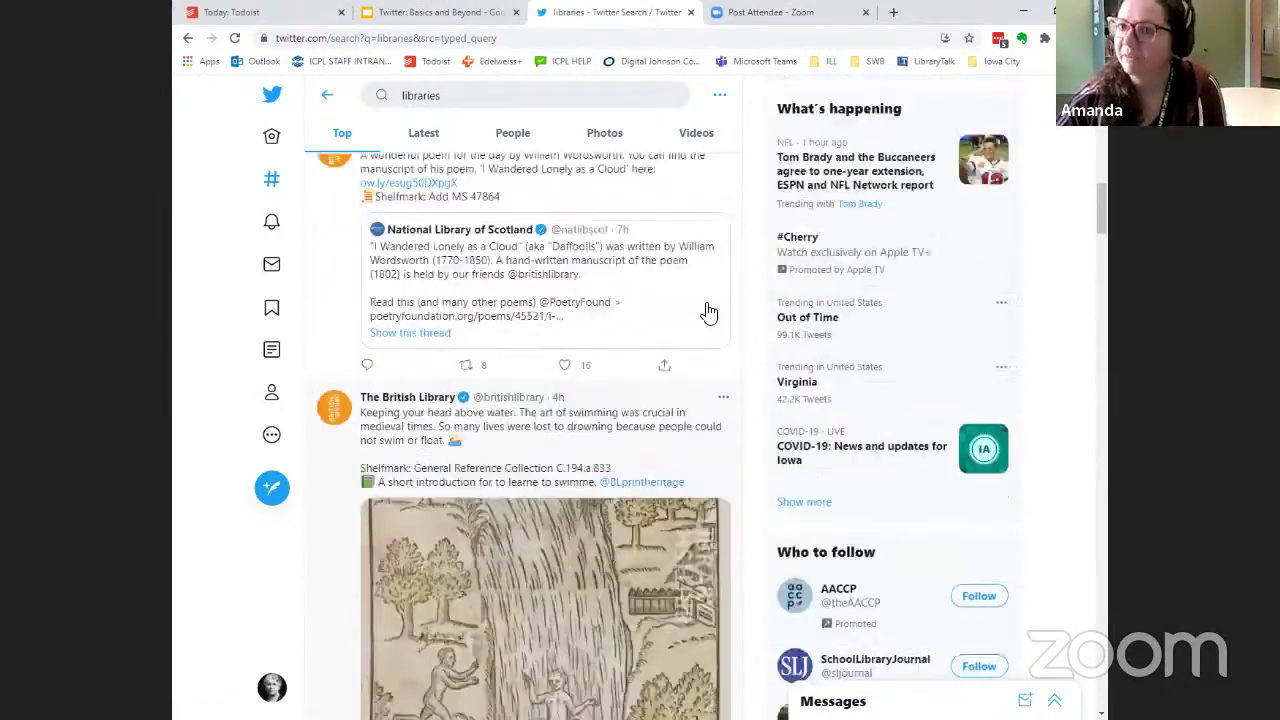
{"action": "scroll", "coordinate": [707, 310], "scroll_direction": "up", "scroll_amount": 8}
Clear the "libraries" query from the Twitter search.
{"action": "left_click", "coordinate": [486, 100]}
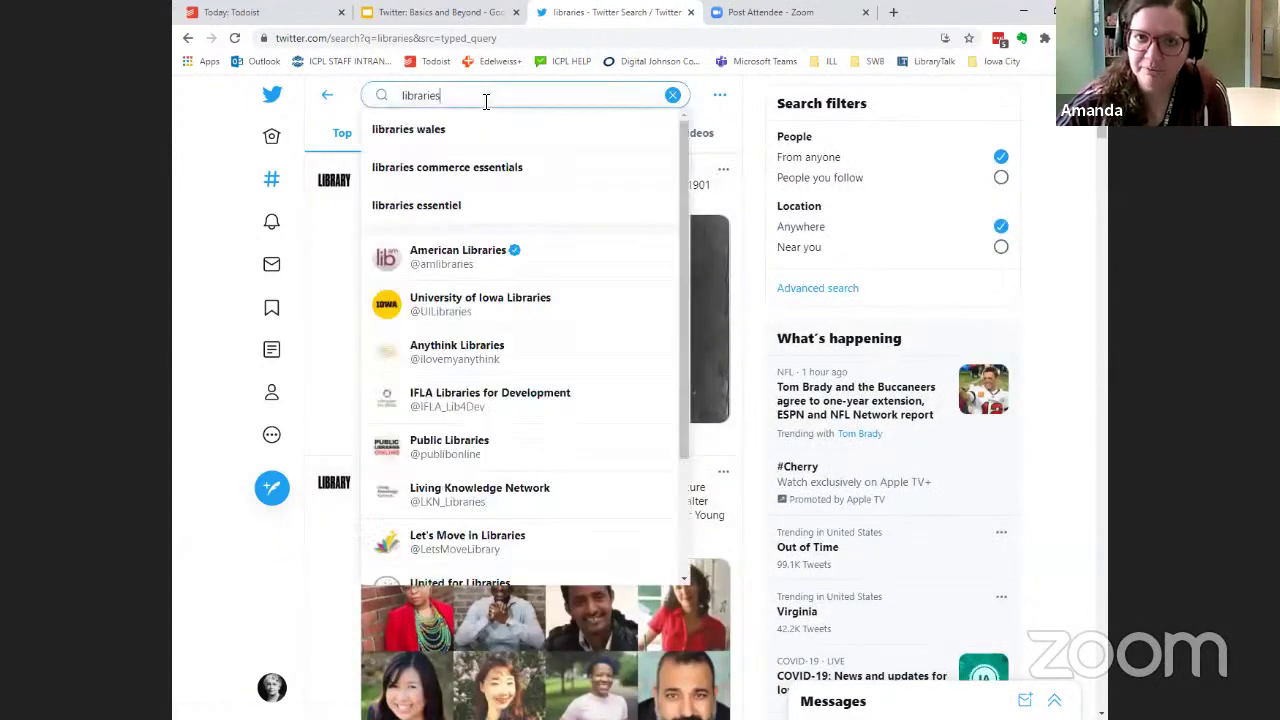
{"action": "key", "text": "BackSpace"}
{"action": "key", "text": "BackSpace"}
{"action": "key", "text": "BackSpace"}
{"action": "key", "text": "BackSpace"}
{"action": "key", "text": "BackSpace"}
{"action": "key", "text": "BackSpace"}
{"action": "key", "text": "BackSpace"}
{"action": "key", "text": "BackSpace"}
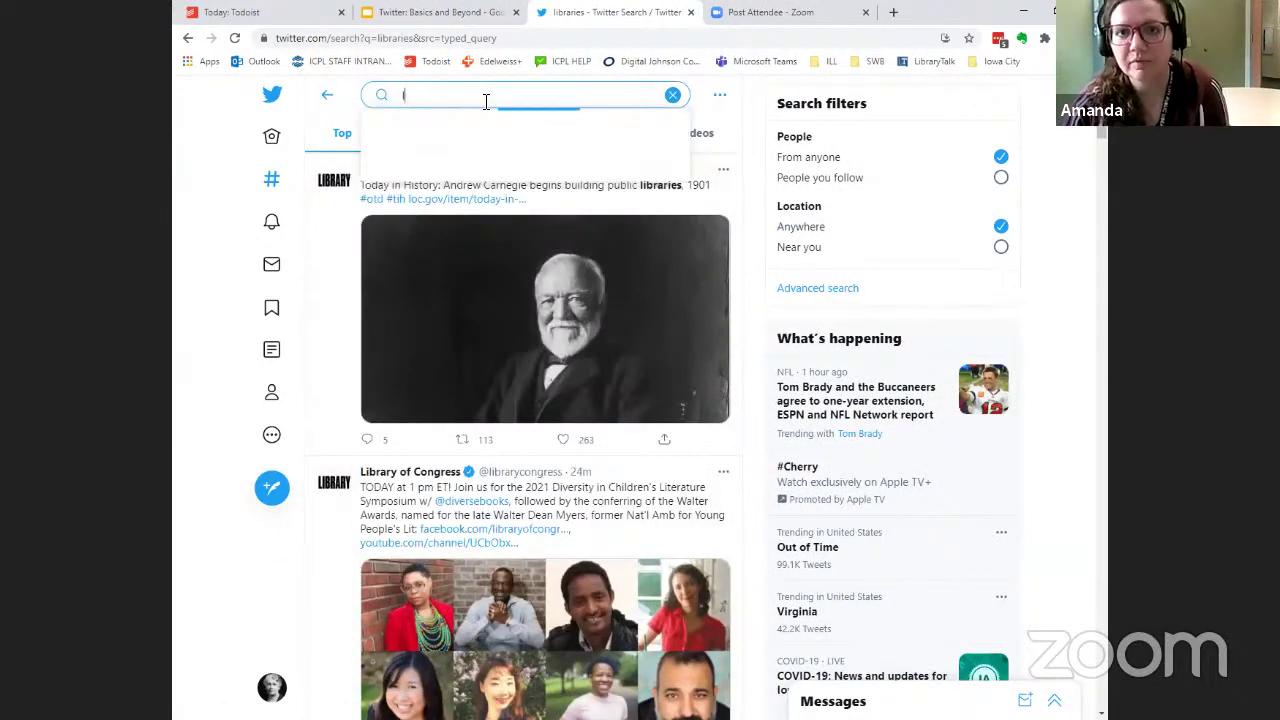
{"action": "key", "text": "BackSpace"}
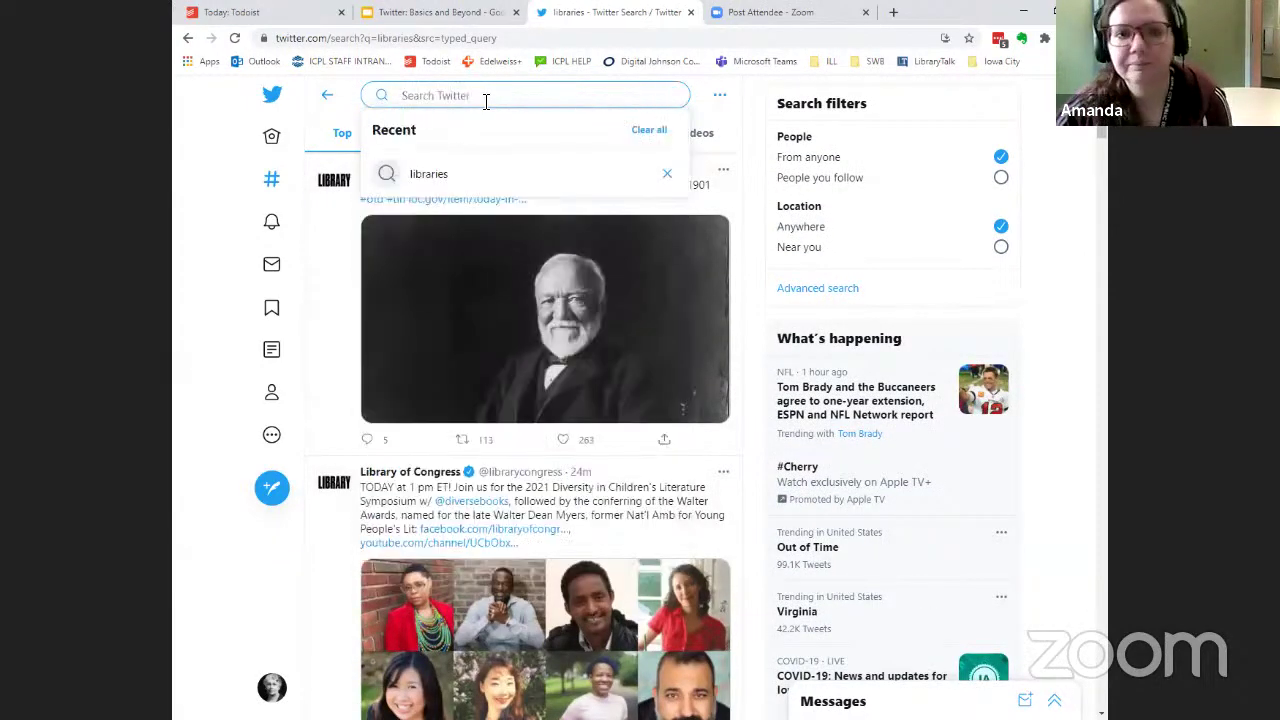
Open the notifications, check Mentions and All, and view the options for the British Library notification without choosing any.
{"action": "left_click", "coordinate": [272, 224]}
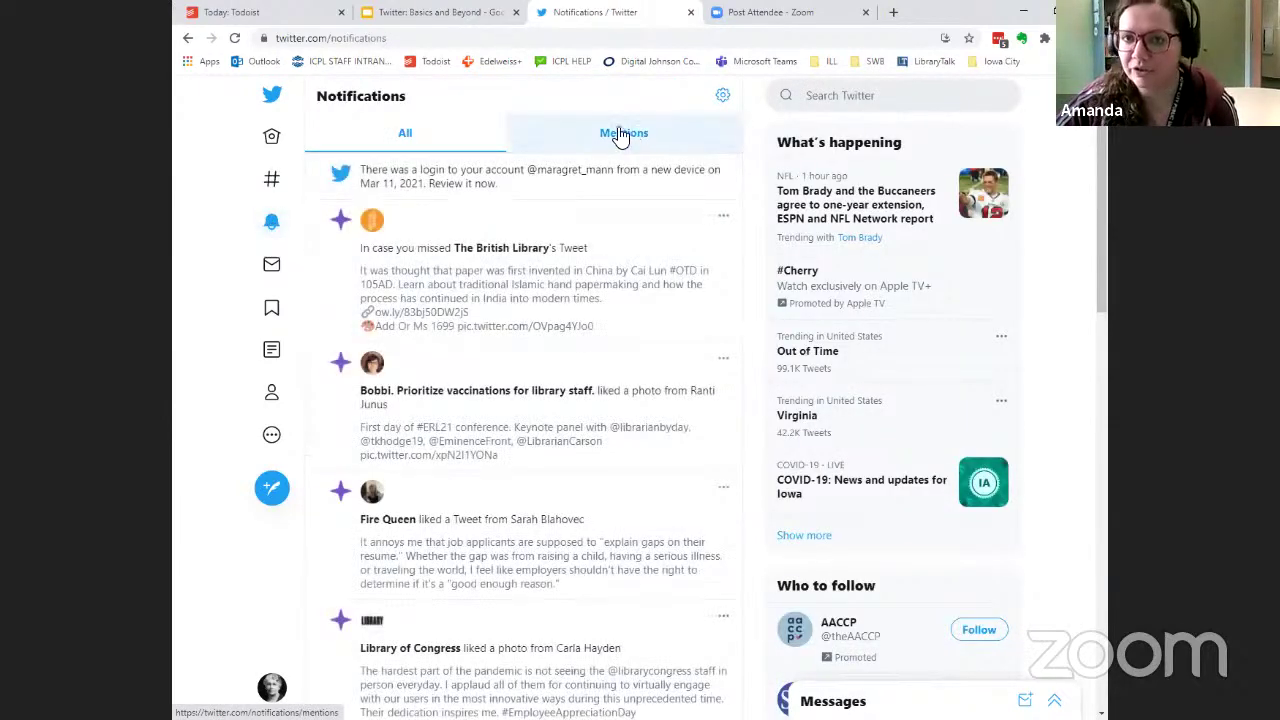
{"action": "left_click", "coordinate": [645, 133]}
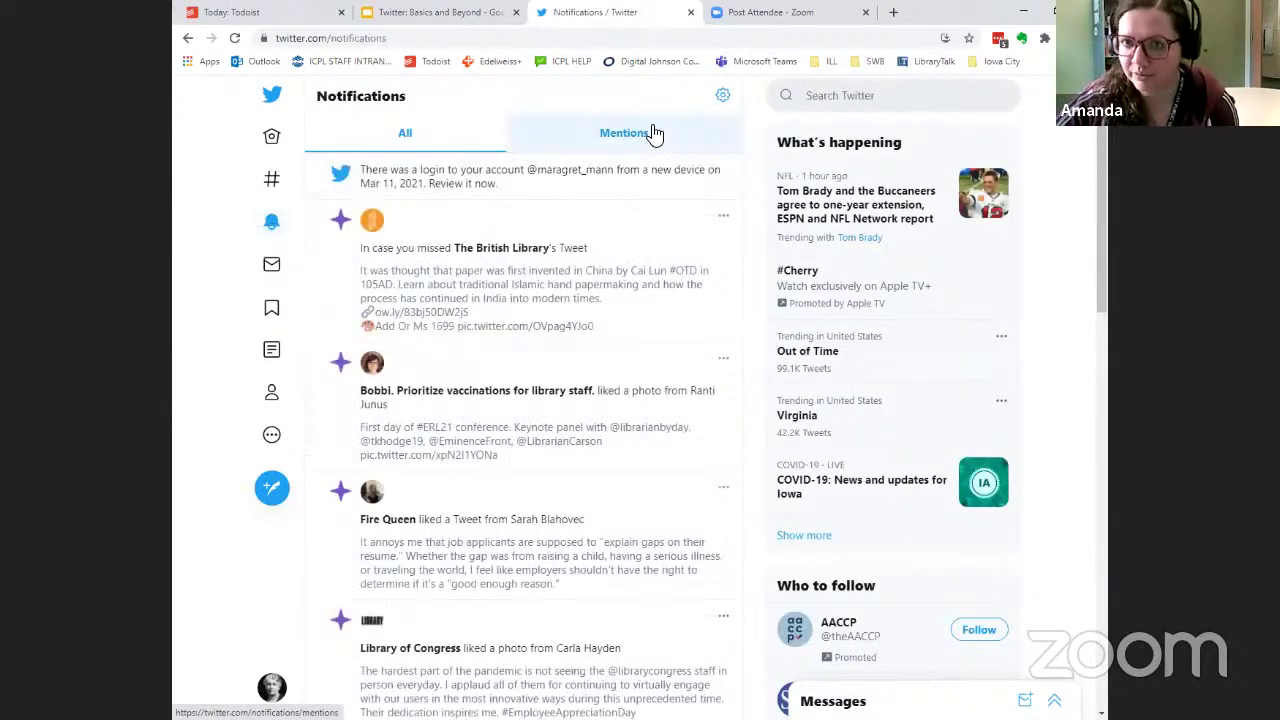
{"action": "left_click", "coordinate": [423, 147]}
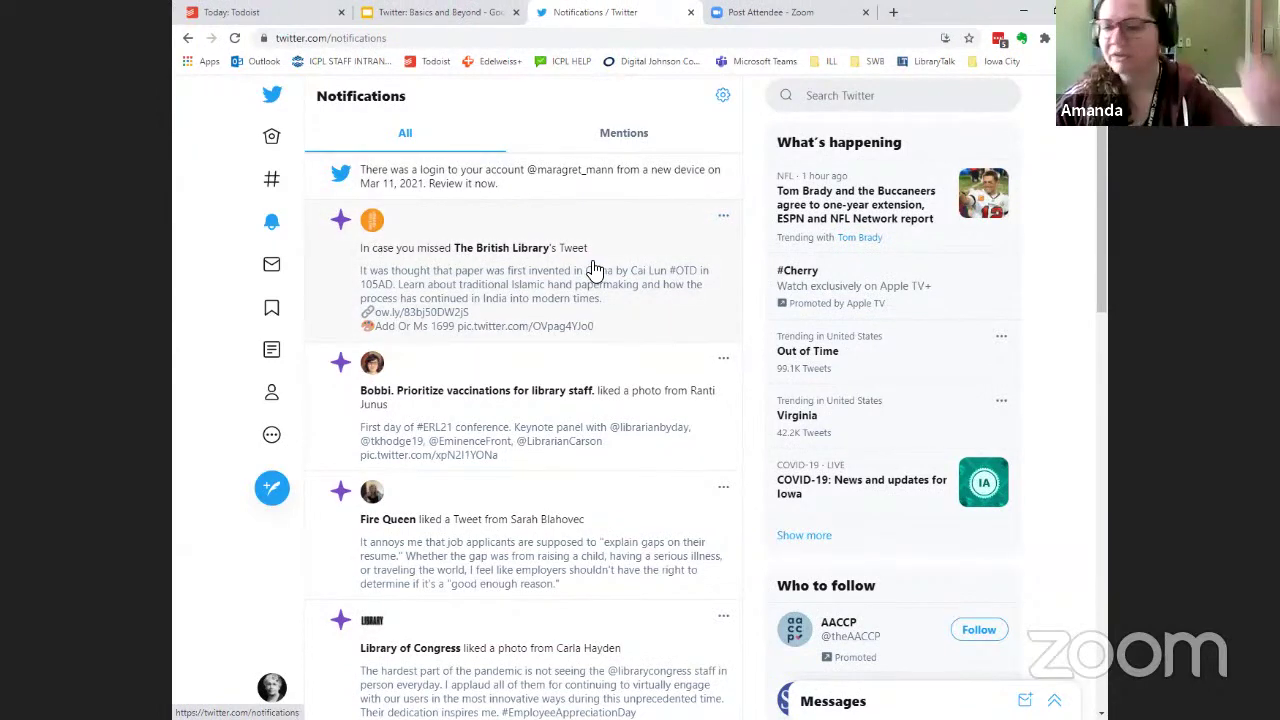
{"action": "left_click", "coordinate": [723, 222]}
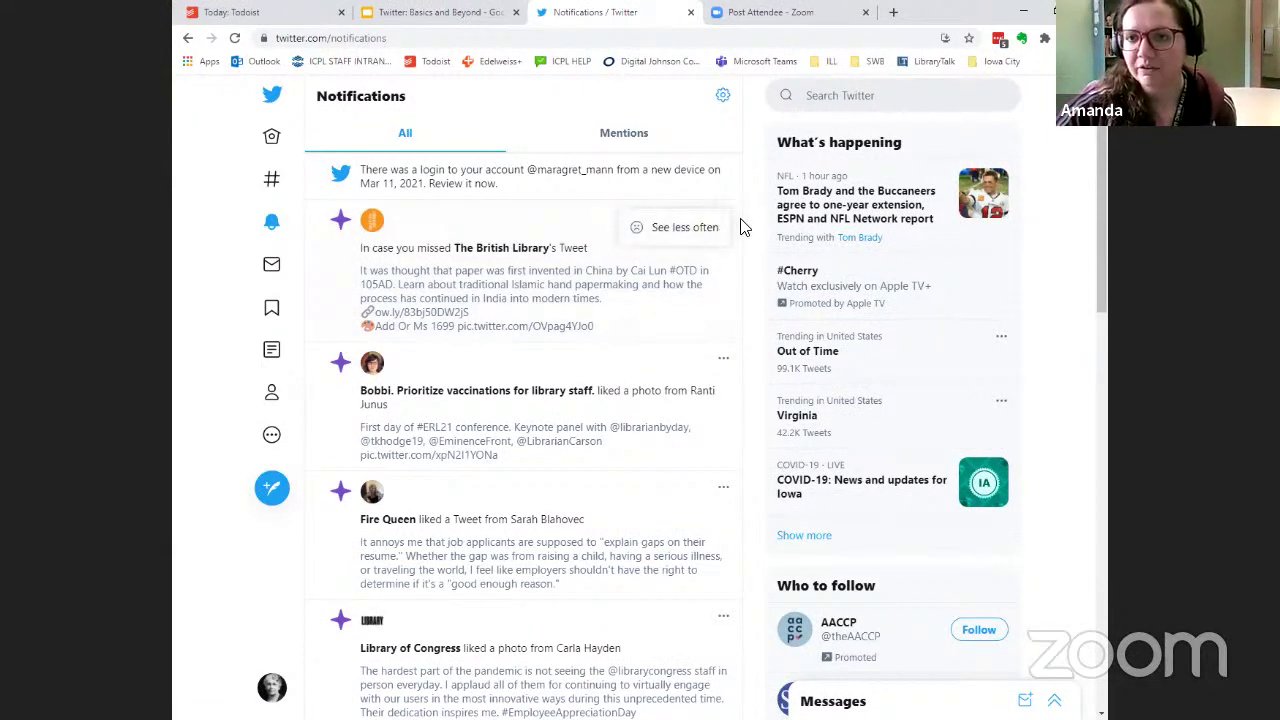
{"action": "left_click", "coordinate": [753, 215]}
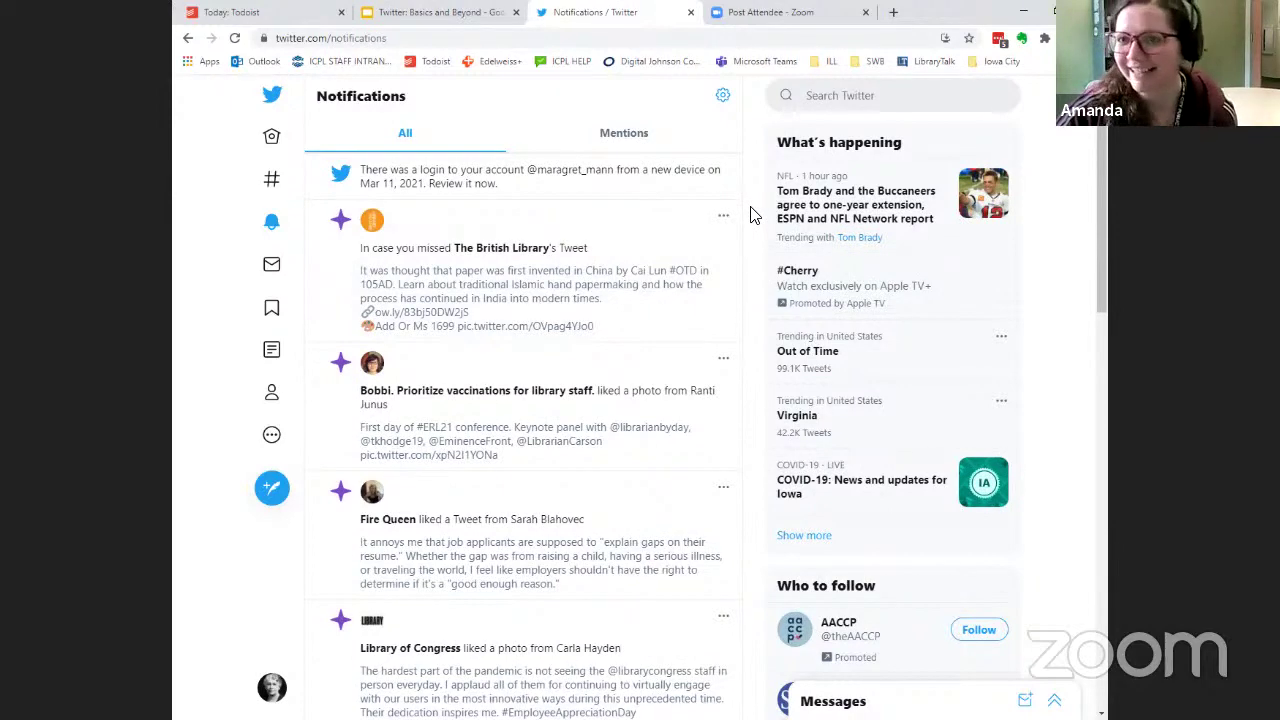
Look through the full list of notifications to its end and return to the newest ones.
{"action": "scroll", "coordinate": [594, 398], "scroll_direction": "down", "scroll_amount": 3}
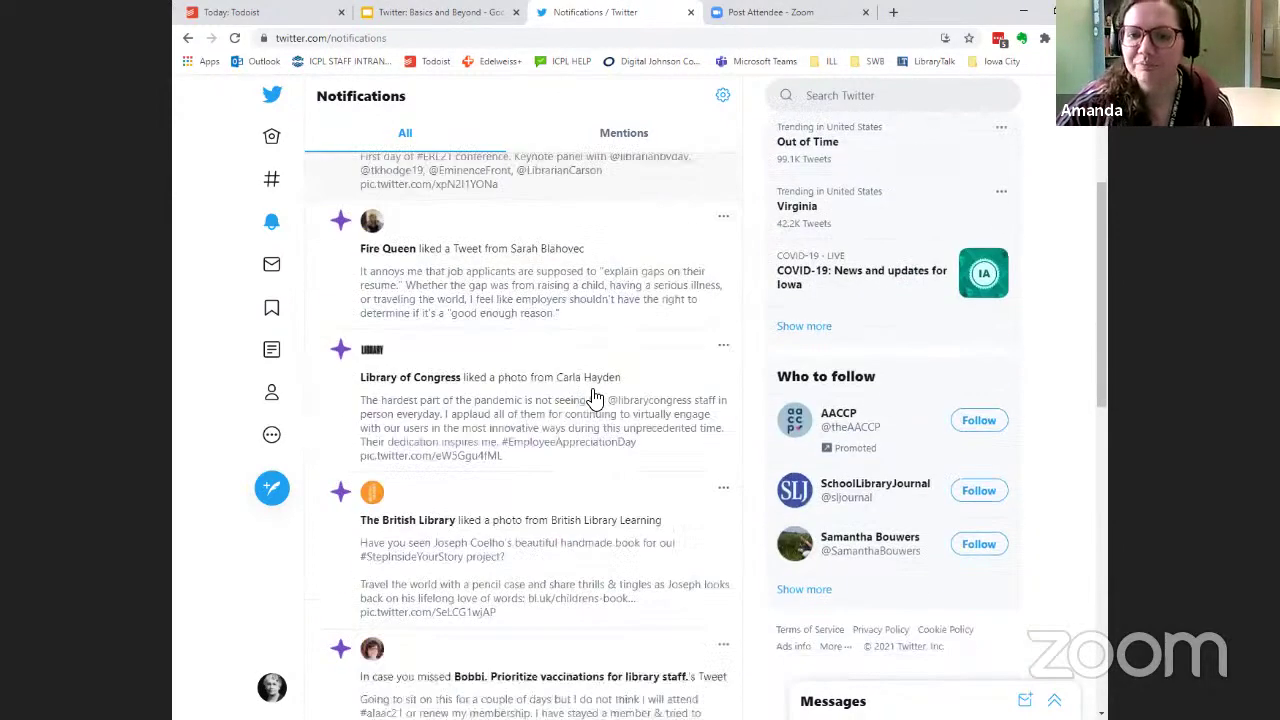
{"action": "scroll", "coordinate": [594, 398], "scroll_direction": "down", "scroll_amount": 7}
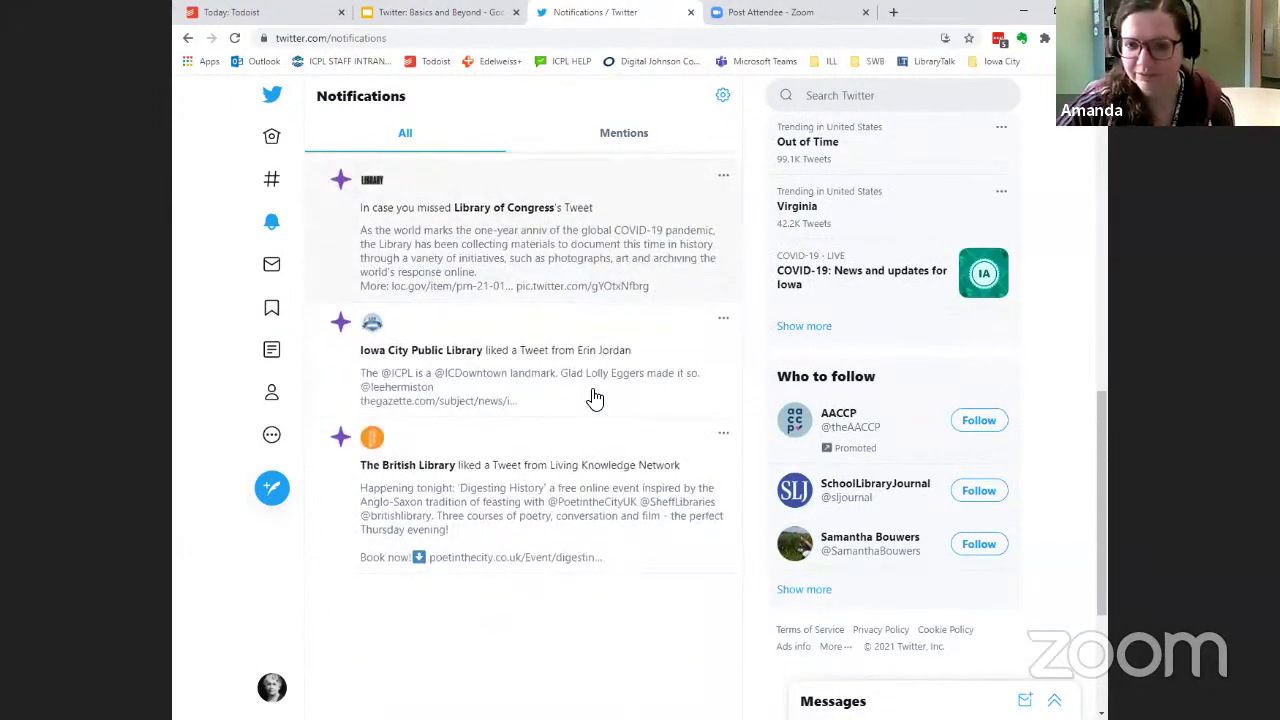
{"action": "scroll", "coordinate": [594, 398], "scroll_direction": "down", "scroll_amount": 2}
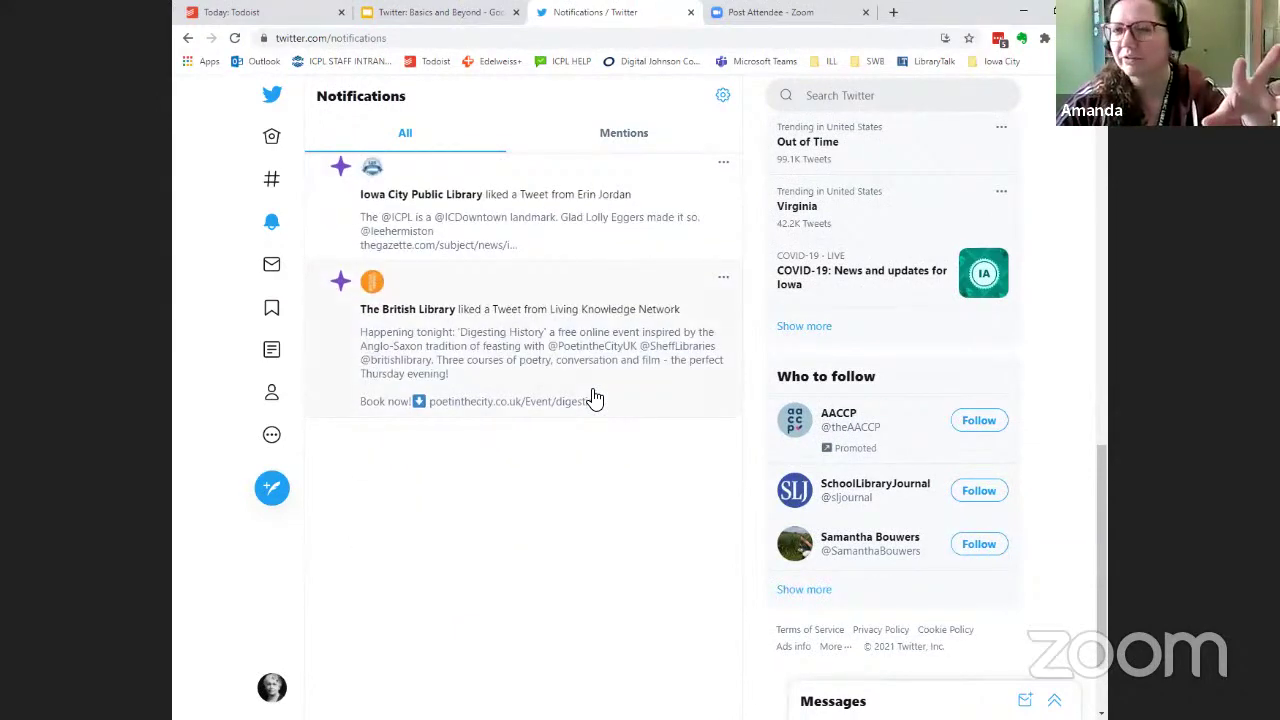
{"action": "scroll", "coordinate": [594, 398], "scroll_direction": "up", "scroll_amount": 10}
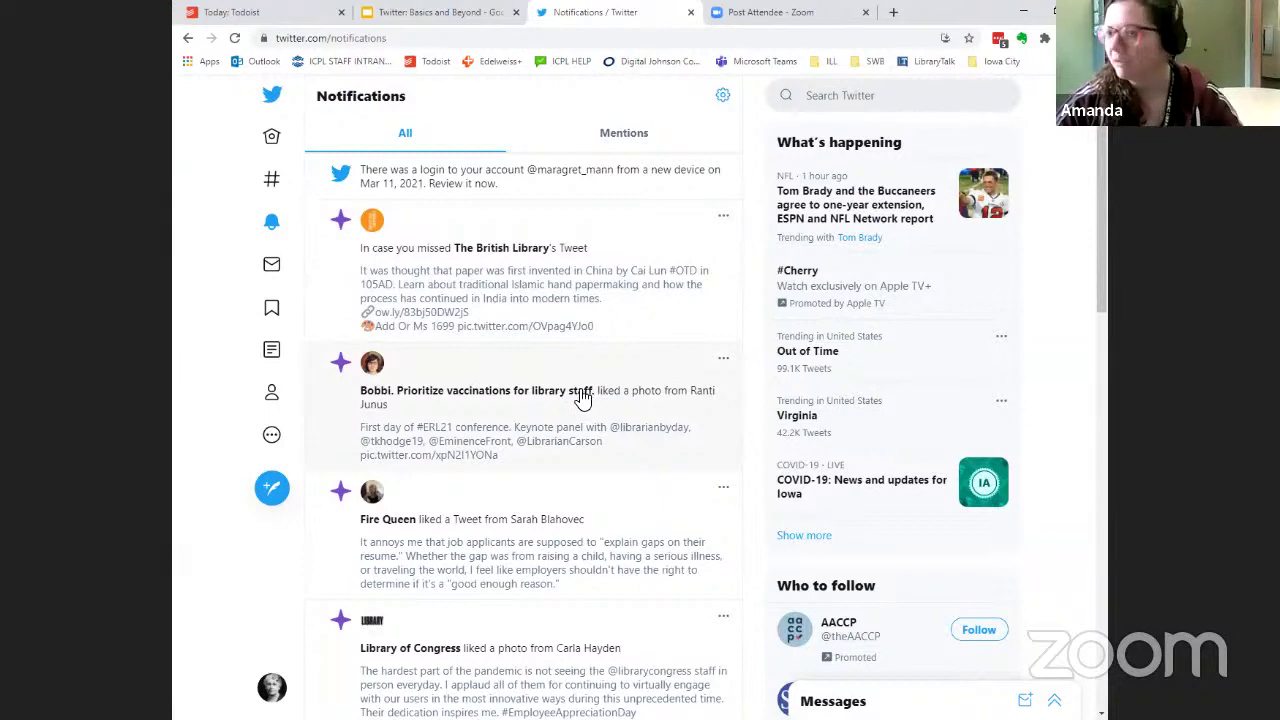
Visit the account's Messages, Bookmarks and Lists pages one after another.
{"action": "left_click", "coordinate": [272, 266]}
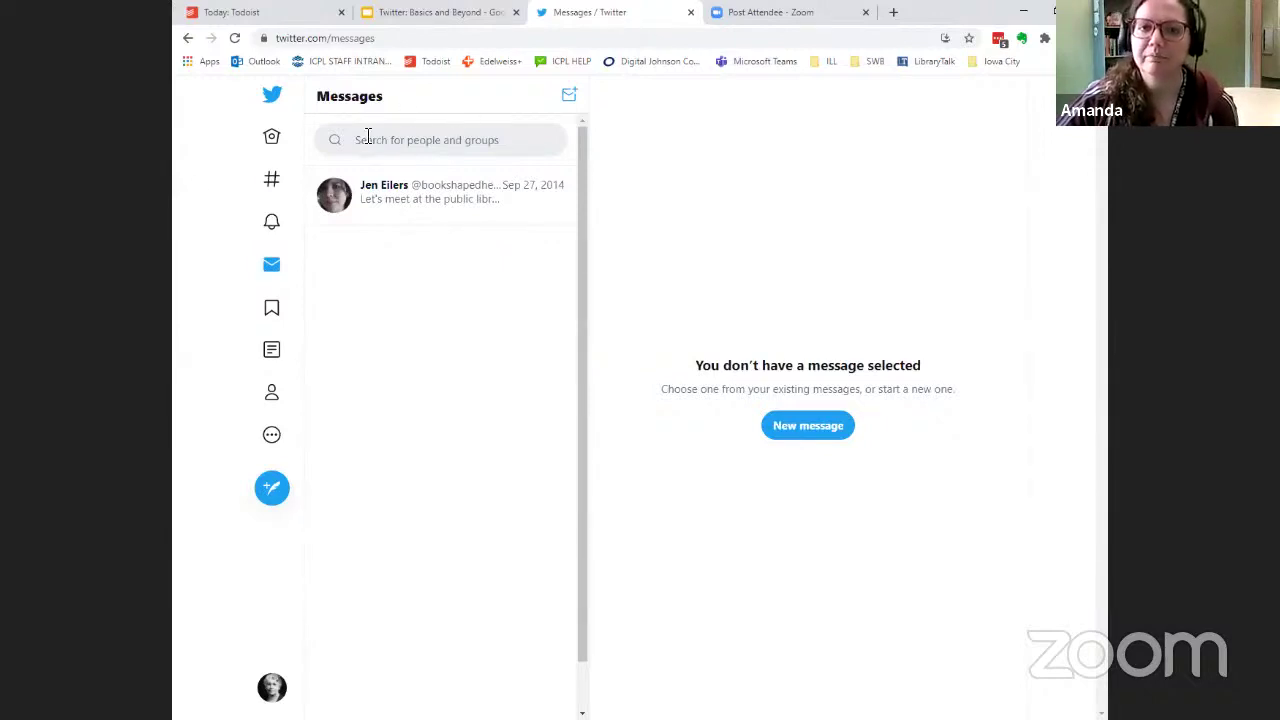
{"action": "left_click", "coordinate": [274, 310]}
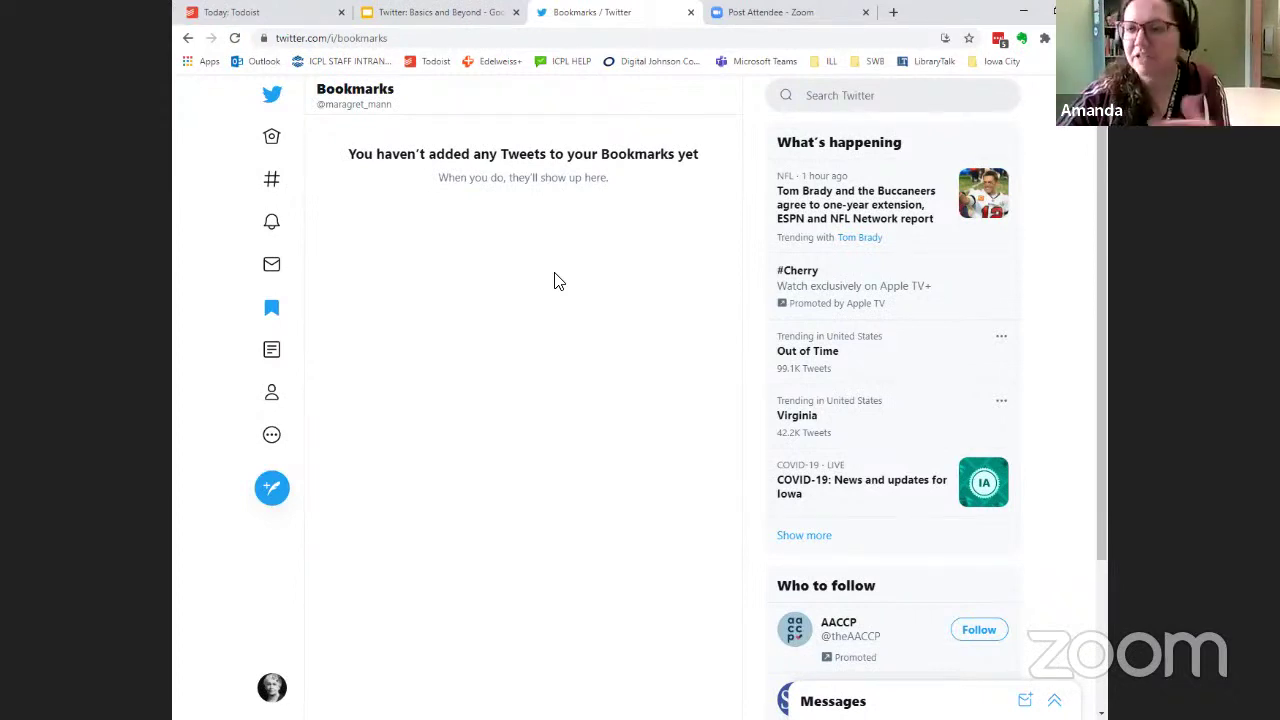
{"action": "left_click", "coordinate": [271, 350]}
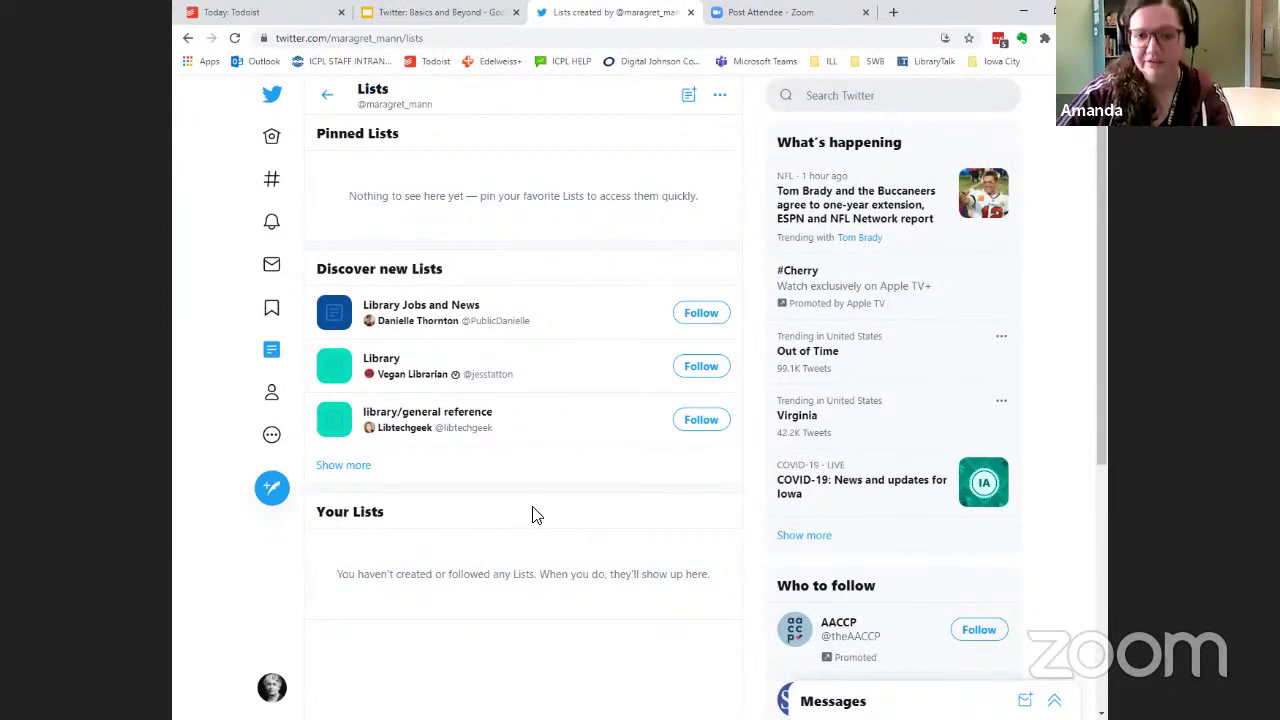
Open the account's own profile page and look through its posted tweets.
{"action": "left_click", "coordinate": [272, 393]}
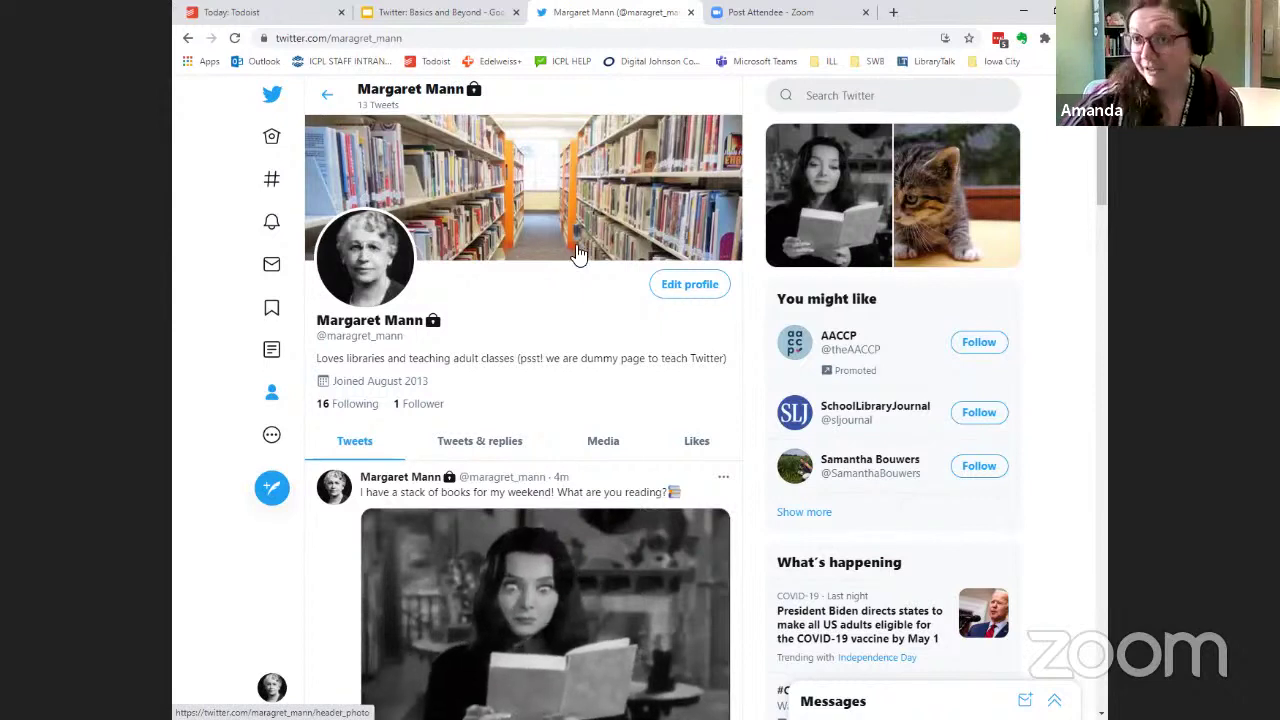
{"action": "scroll", "coordinate": [563, 240], "scroll_direction": "down", "scroll_amount": 1}
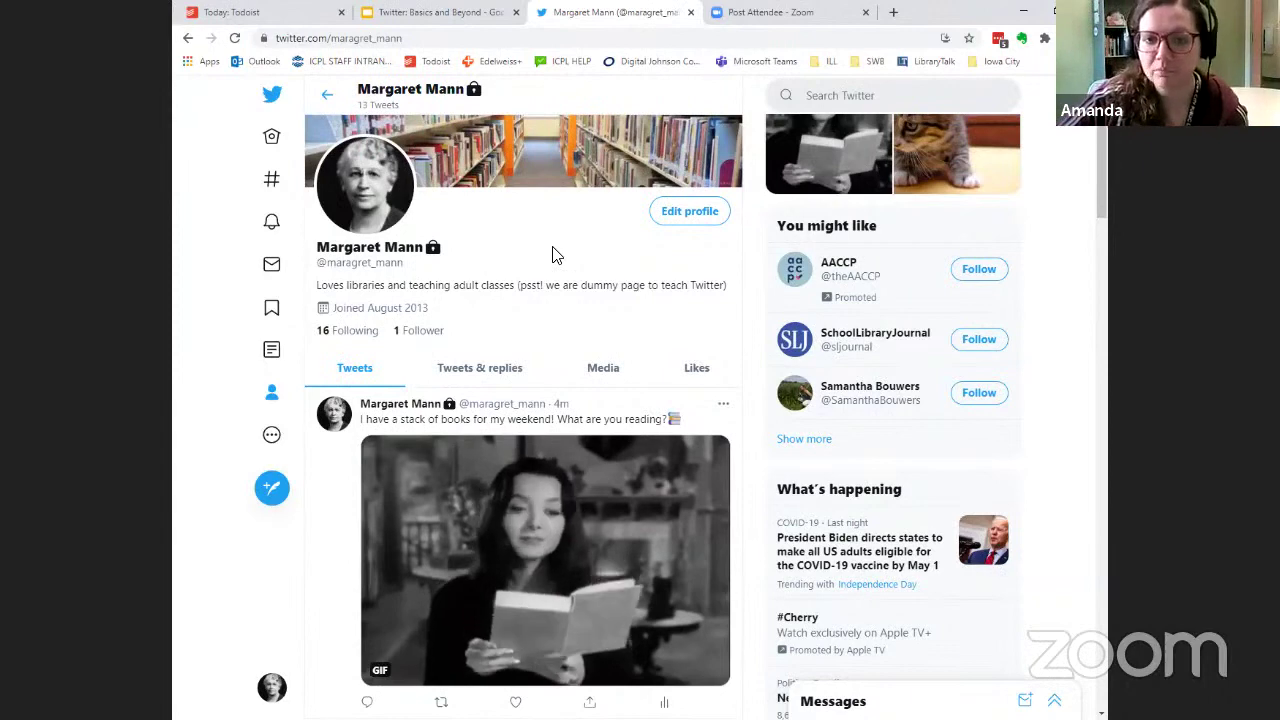
{"action": "scroll", "coordinate": [549, 246], "scroll_direction": "down", "scroll_amount": 2}
{"action": "scroll", "coordinate": [549, 246], "scroll_direction": "down", "scroll_amount": 3}
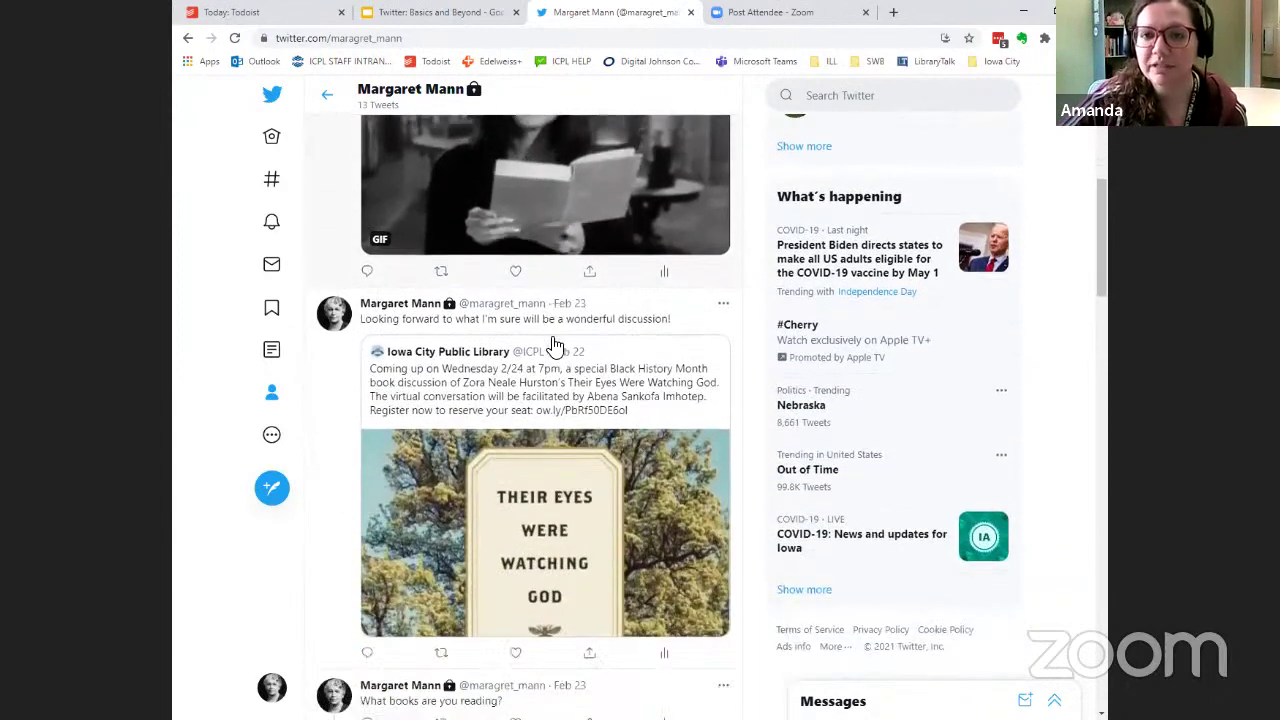
{"action": "scroll", "coordinate": [555, 345], "scroll_direction": "up", "scroll_amount": 3}
{"action": "scroll", "coordinate": [555, 345], "scroll_direction": "up", "scroll_amount": 1}
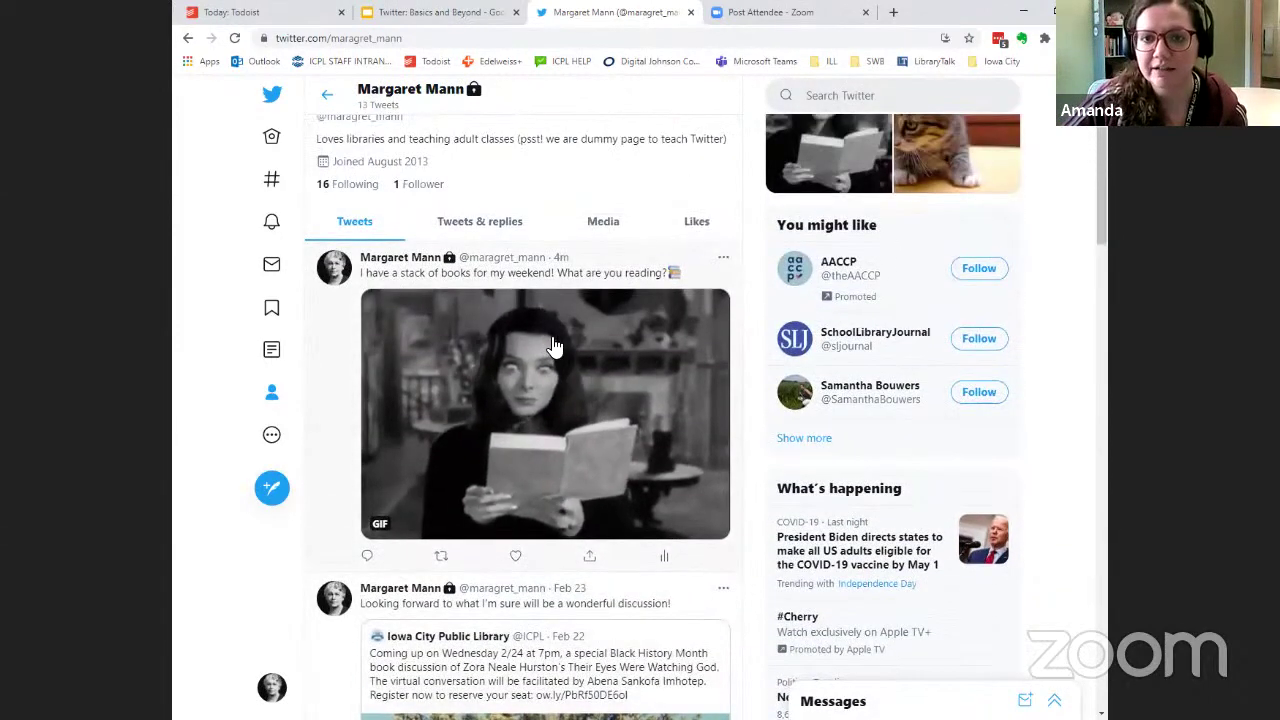
View the profile's Tweets & replies and look through them down to the 2016 tweet and back.
{"action": "left_click", "coordinate": [514, 224]}
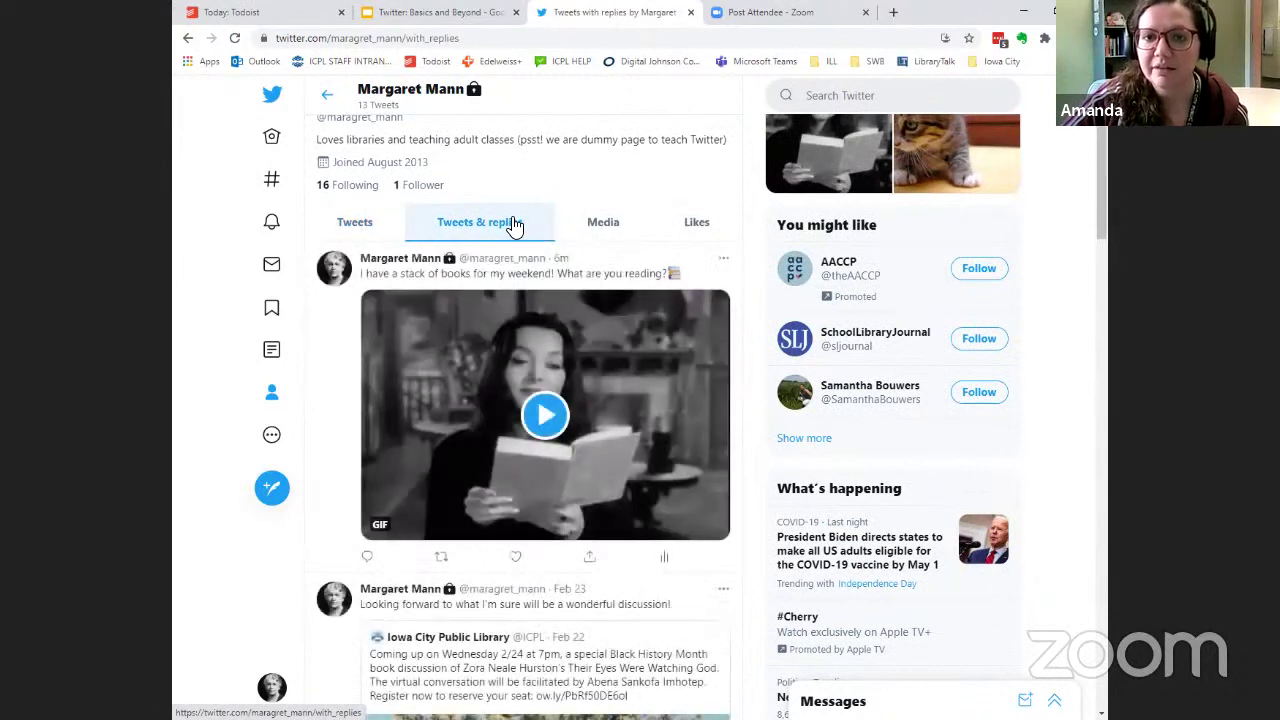
{"action": "scroll", "coordinate": [549, 292], "scroll_direction": "down", "scroll_amount": 1}
{"action": "scroll", "coordinate": [549, 292], "scroll_direction": "down", "scroll_amount": 6}
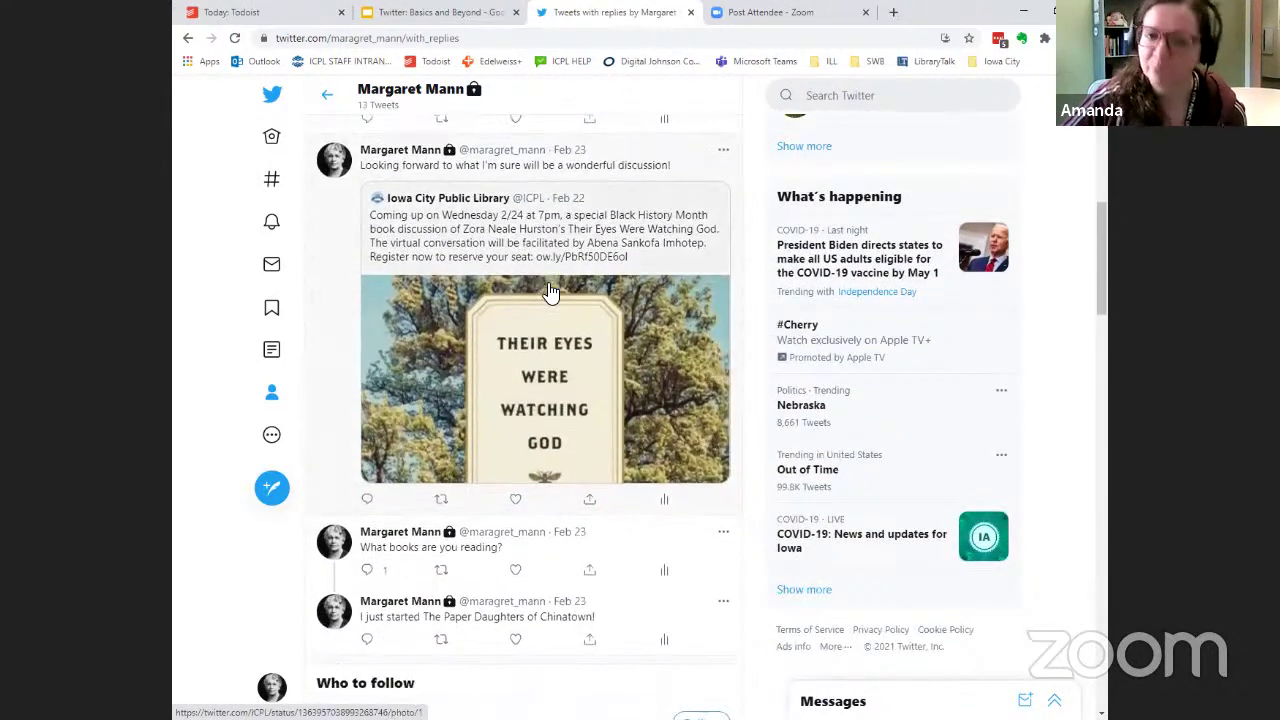
{"action": "scroll", "coordinate": [549, 292], "scroll_direction": "down", "scroll_amount": 3}
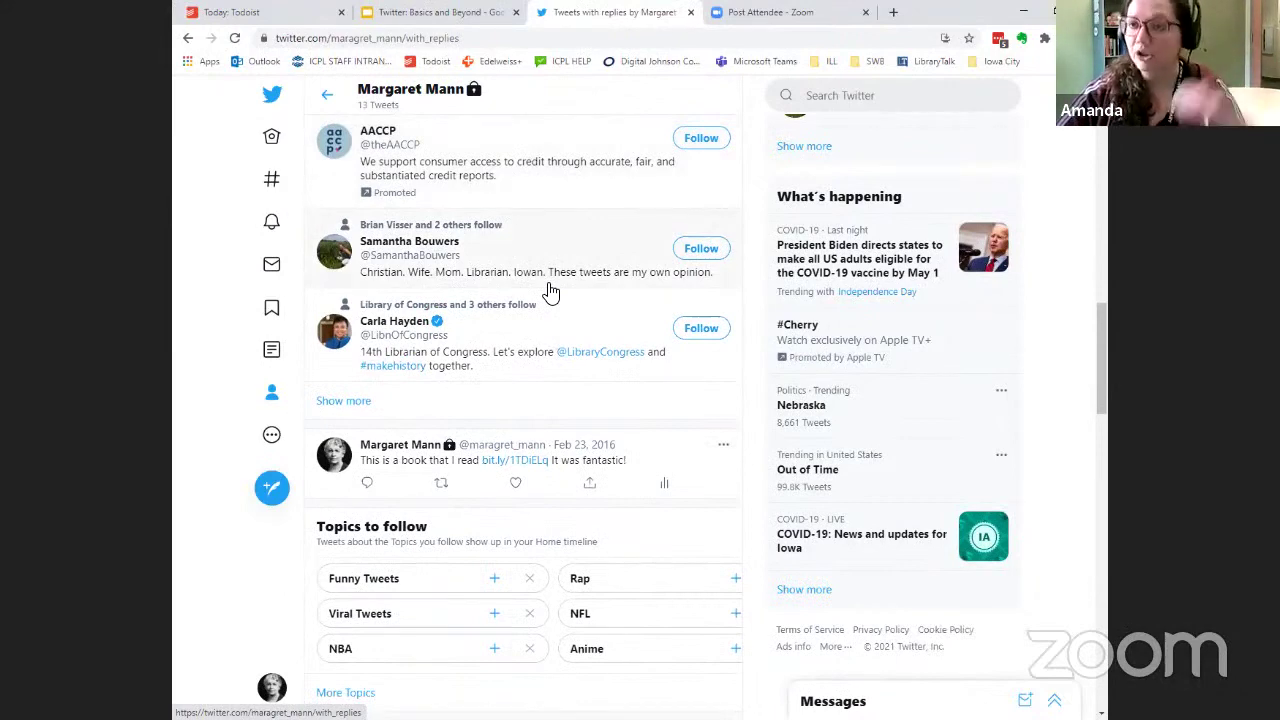
{"action": "scroll", "coordinate": [549, 292], "scroll_direction": "up", "scroll_amount": 6}
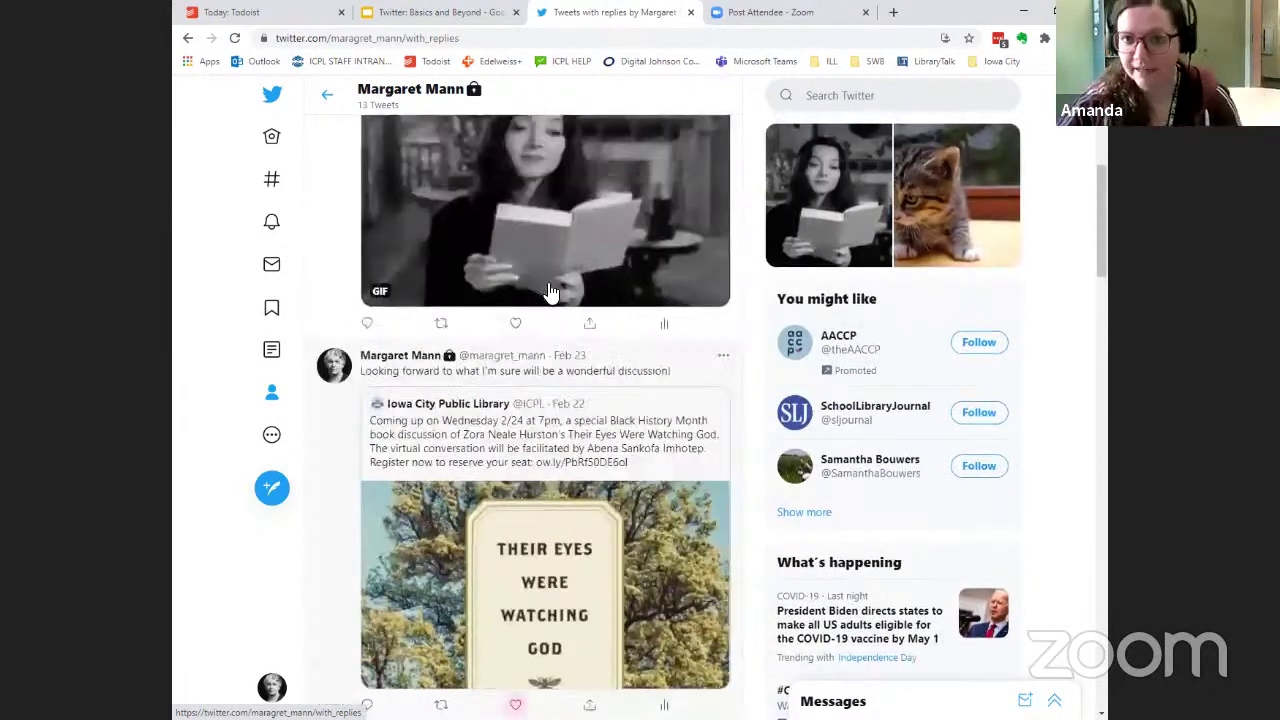
{"action": "scroll", "coordinate": [549, 292], "scroll_direction": "up", "scroll_amount": 5}
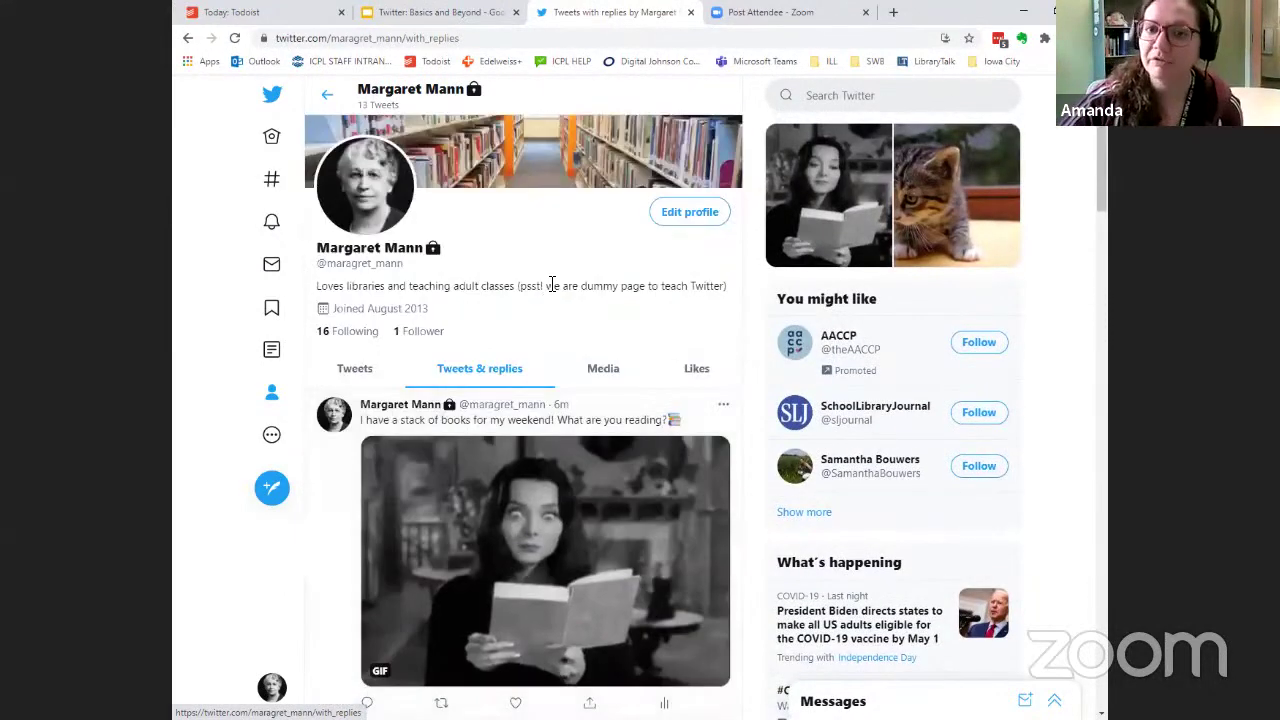
View the profile's Media tweets down to the "Cats!!!" photo, and return to the profile header.
{"action": "left_click", "coordinate": [606, 372]}
{"action": "scroll", "coordinate": [563, 250], "scroll_direction": "down", "scroll_amount": 2}
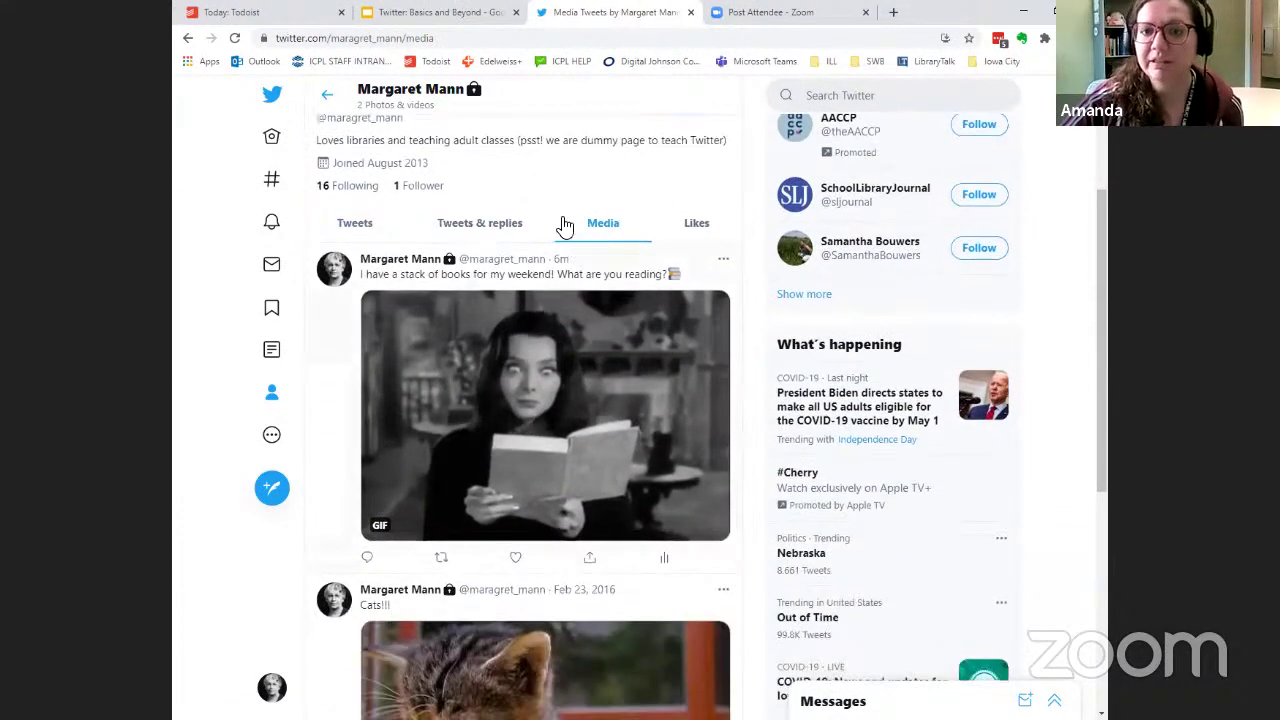
{"action": "scroll", "coordinate": [549, 286], "scroll_direction": "down", "scroll_amount": 3}
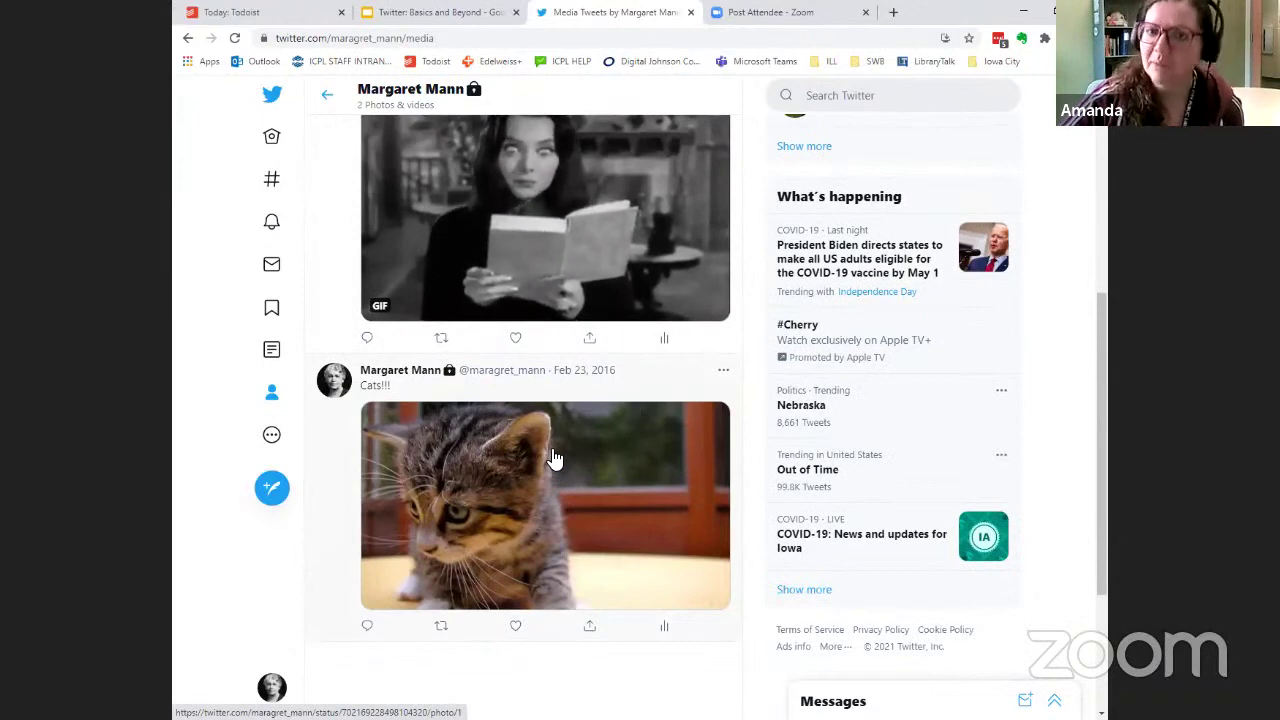
{"action": "scroll", "coordinate": [555, 460], "scroll_direction": "up", "scroll_amount": 5}
{"action": "scroll", "coordinate": [555, 458], "scroll_direction": "up", "scroll_amount": 1}
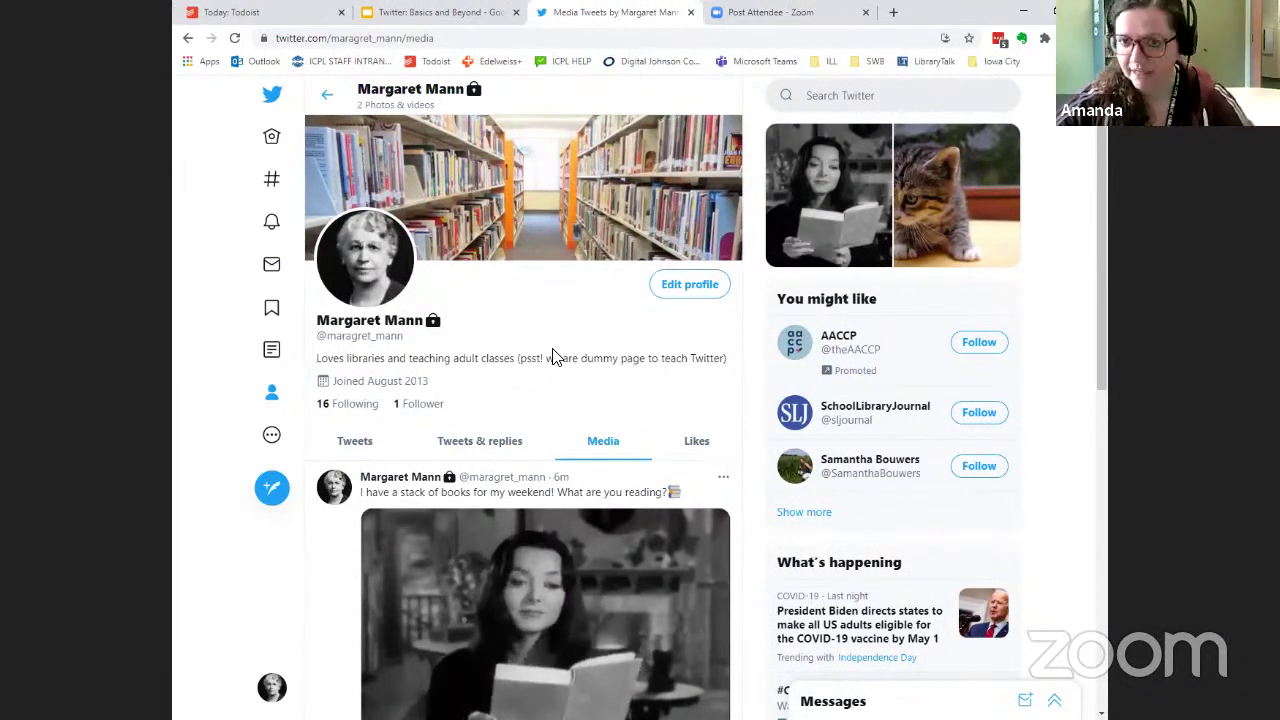
View the profile's Likes and look through all the liked tweets, returning to the profile header.
{"action": "left_click", "coordinate": [698, 443]}
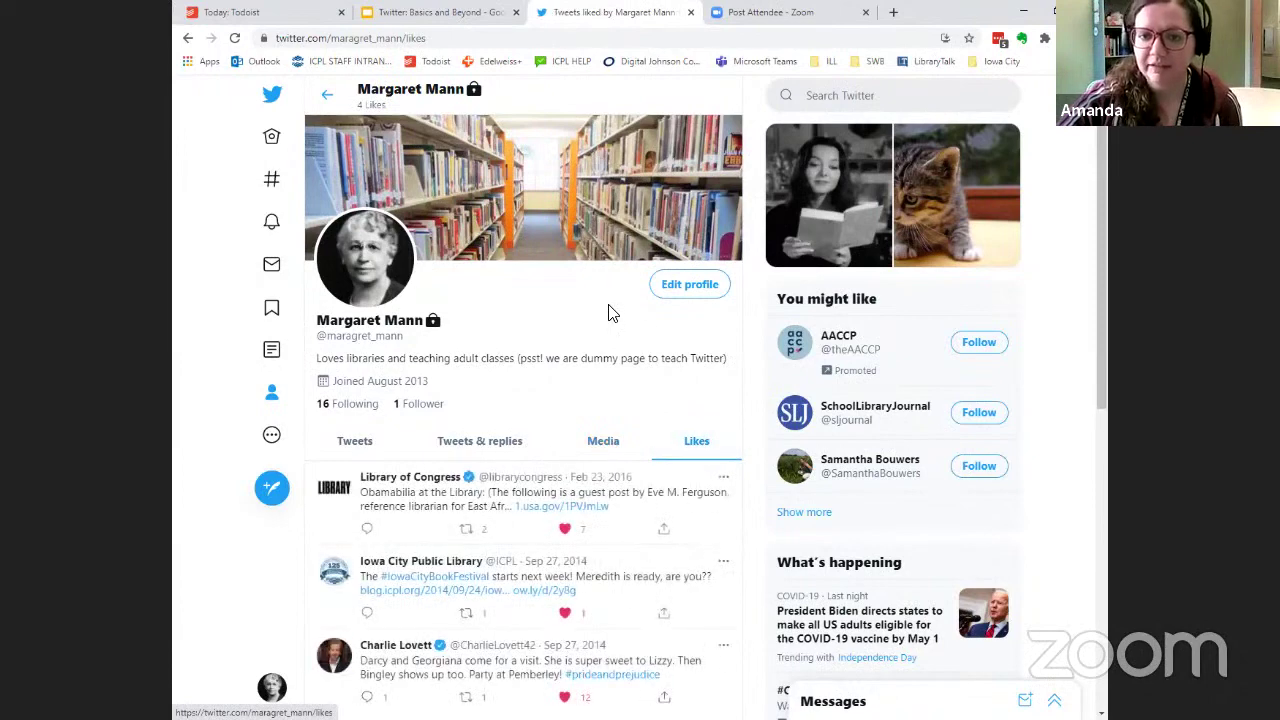
{"action": "scroll", "coordinate": [613, 313], "scroll_direction": "down", "scroll_amount": 2}
{"action": "scroll", "coordinate": [672, 335], "scroll_direction": "down", "scroll_amount": 4}
{"action": "scroll", "coordinate": [672, 335], "scroll_direction": "up", "scroll_amount": 5}
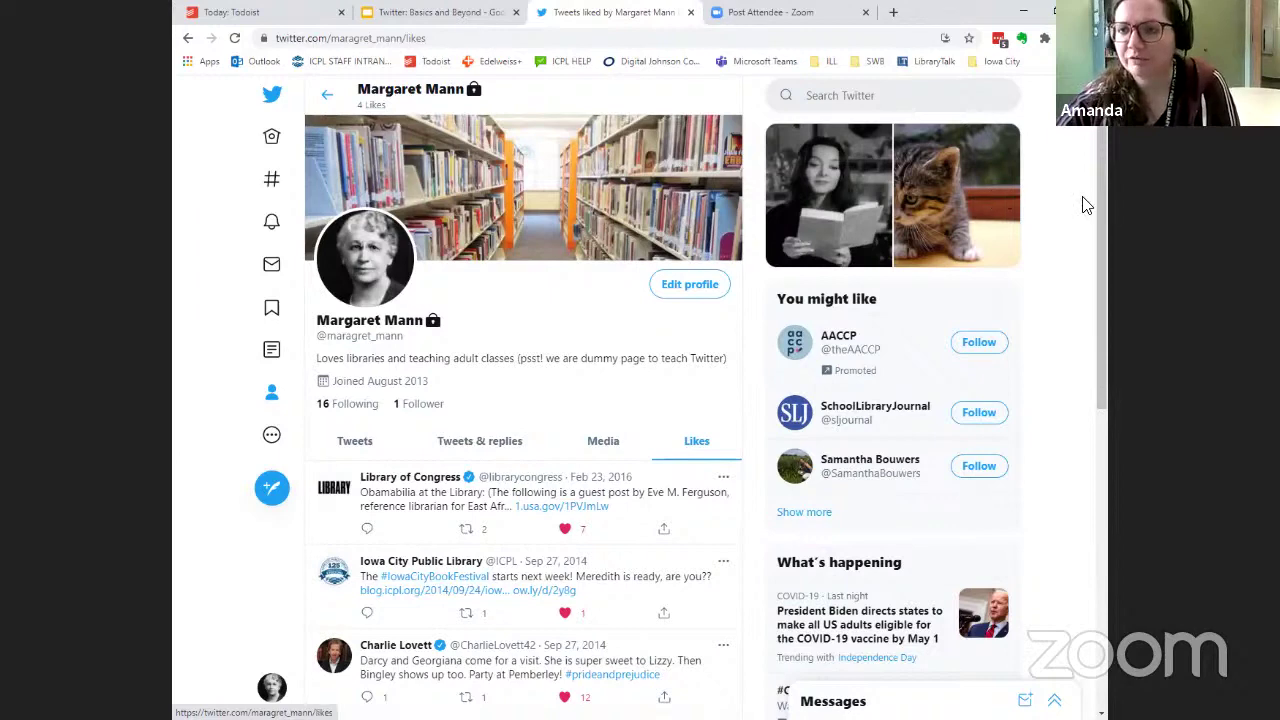
{"action": "scroll", "coordinate": [1060, 222], "scroll_direction": "down", "scroll_amount": 3}
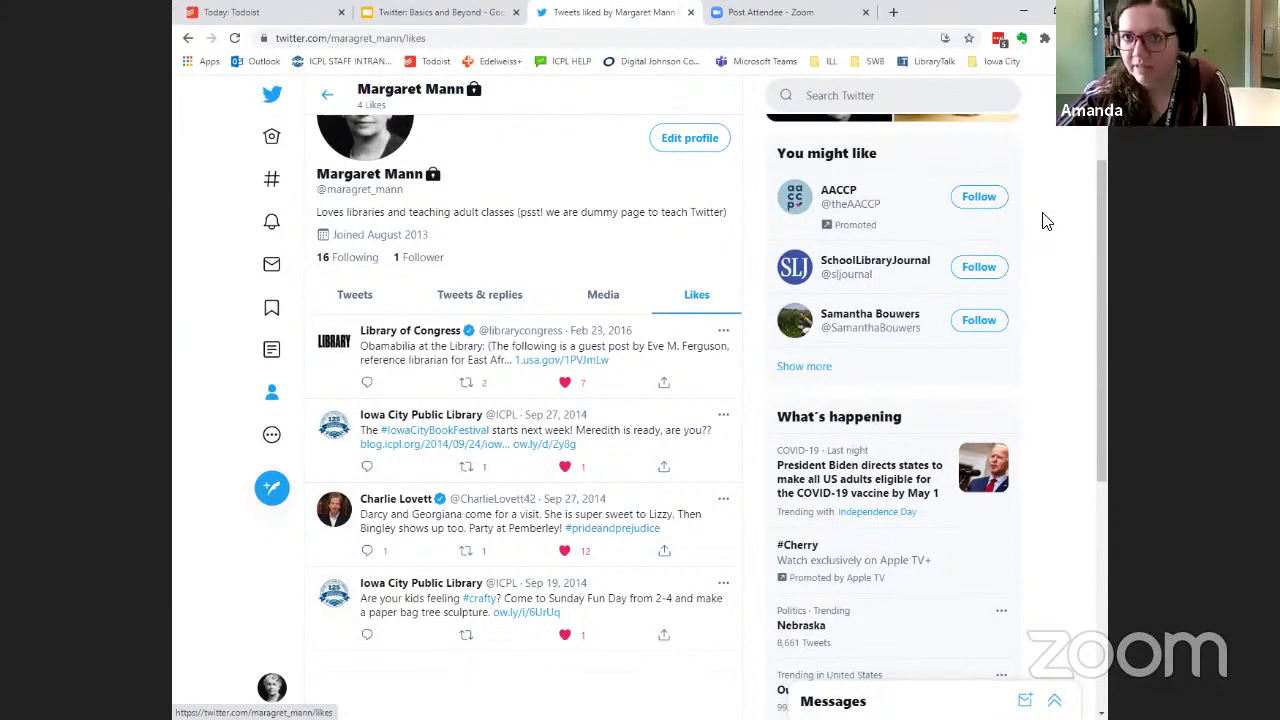
{"action": "scroll", "coordinate": [1046, 222], "scroll_direction": "down", "scroll_amount": 3}
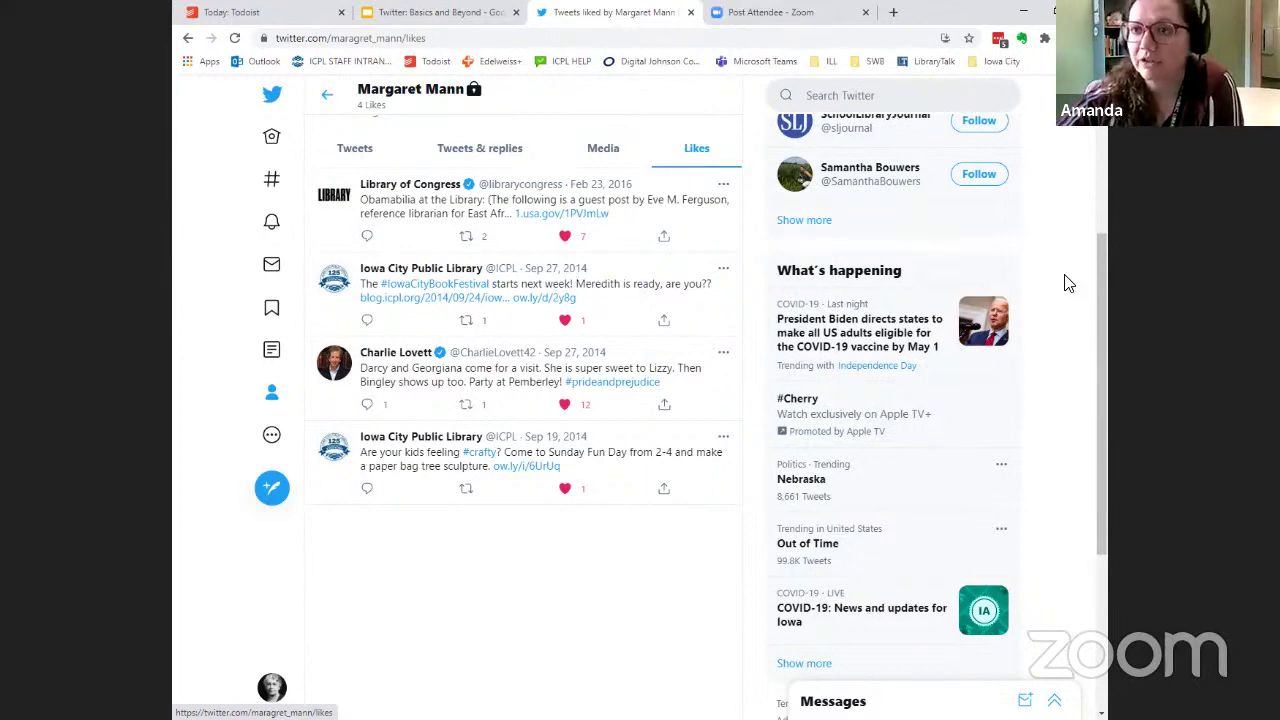
{"action": "scroll", "coordinate": [1068, 283], "scroll_direction": "up", "scroll_amount": 5}
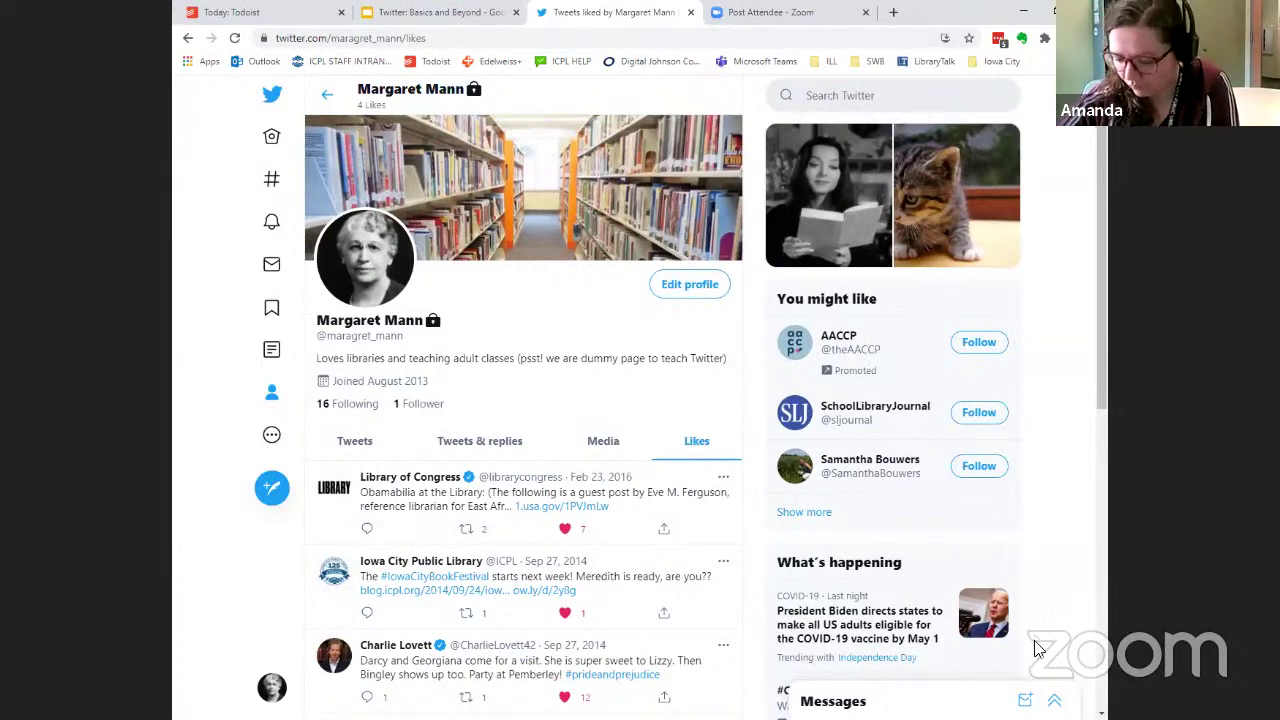
{"action": "scroll", "coordinate": [646, 344], "scroll_direction": "down", "scroll_amount": 1}
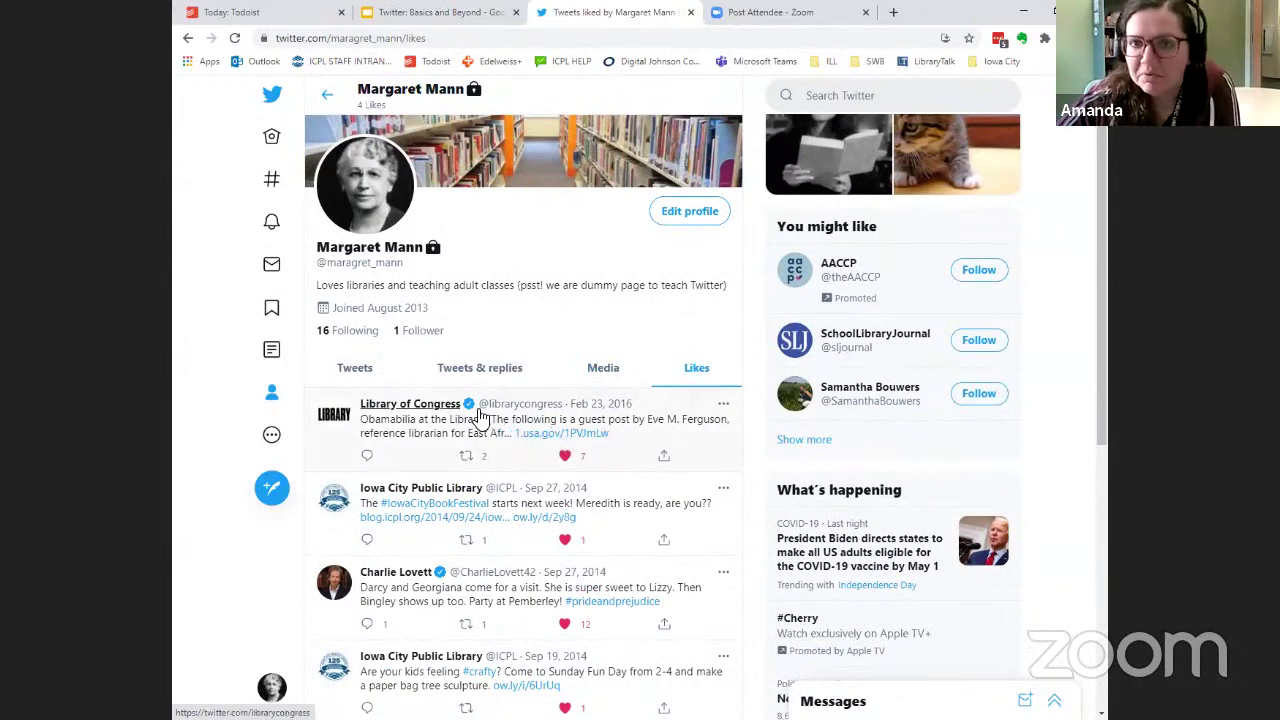
{"action": "scroll", "coordinate": [553, 437], "scroll_direction": "up", "scroll_amount": 1}
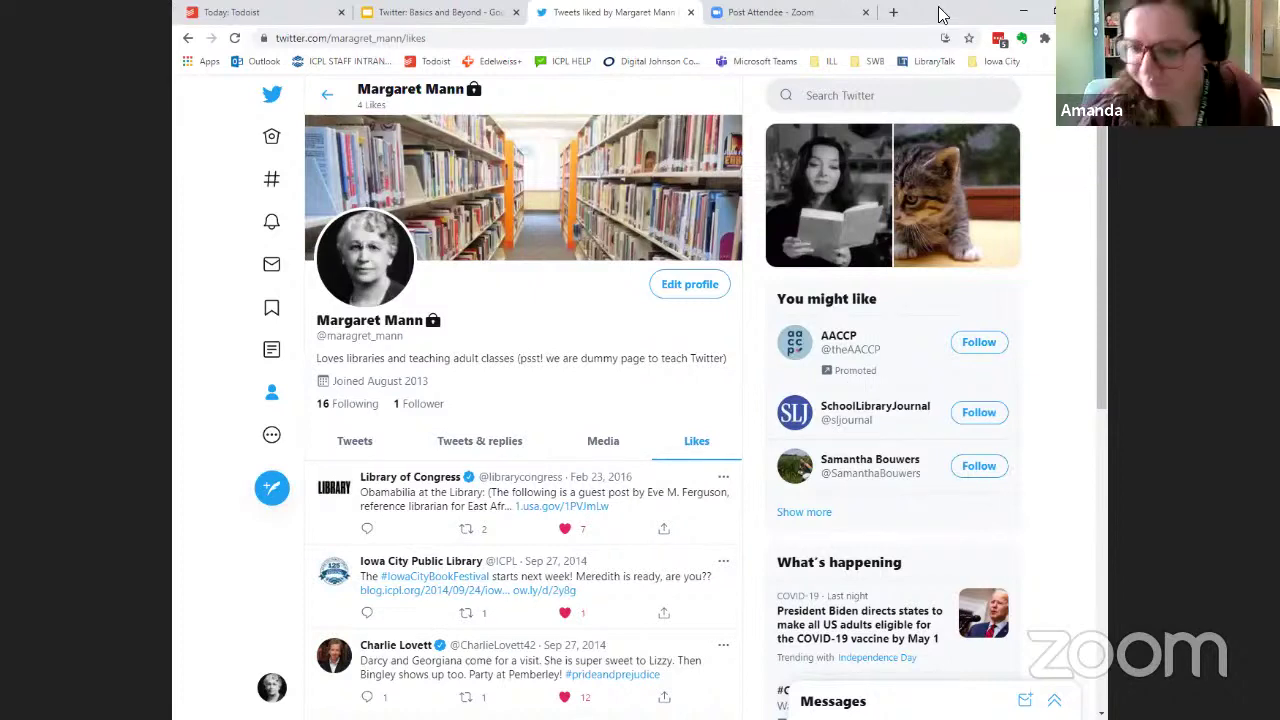
Switch to the "Twitter: Basics and Beyond" Google Slides presentation and advance through the mobile app slides to "Twitter Etiquette Tips".
{"action": "left_click", "coordinate": [475, 16]}
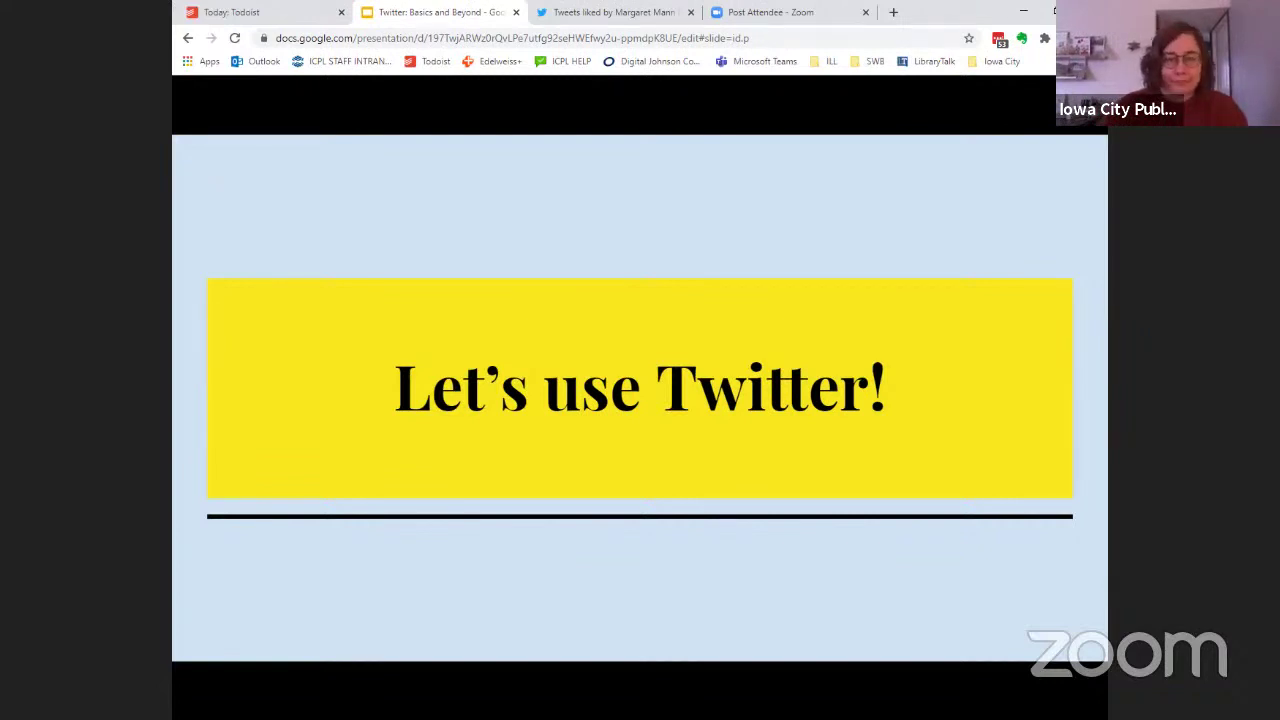
{"action": "left_click", "coordinate": [951, 630]}
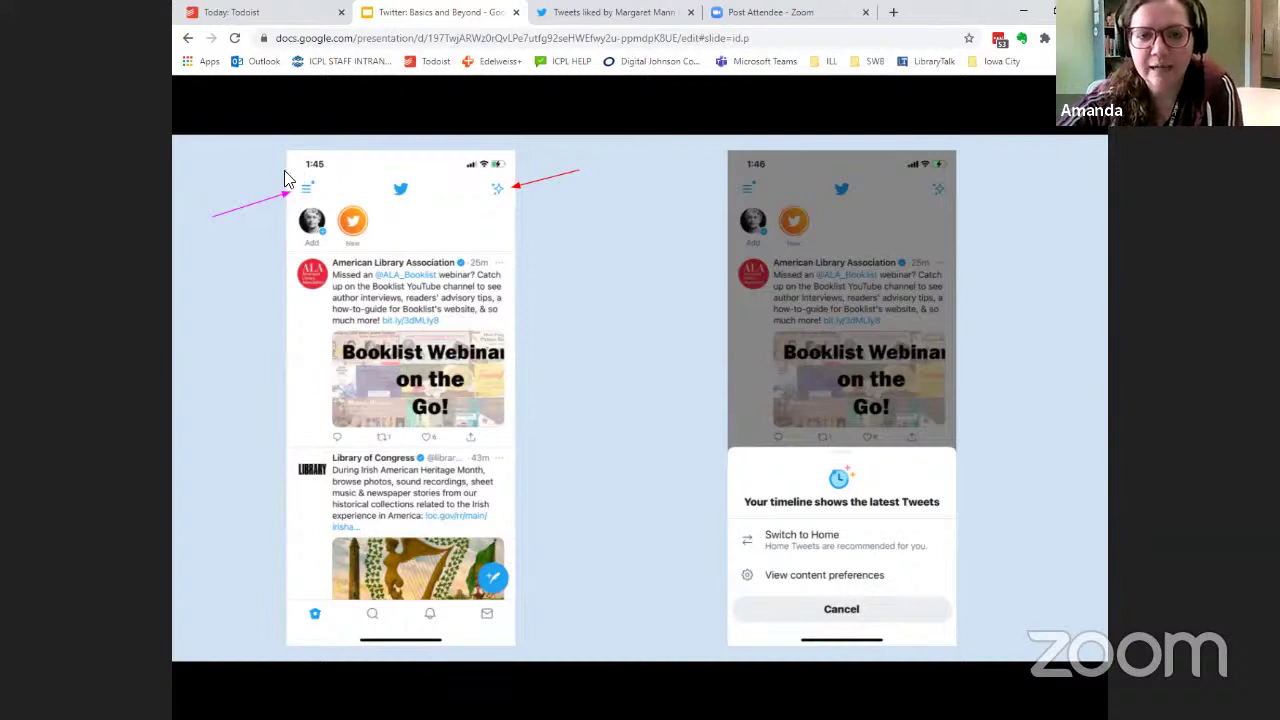
{"action": "left_click", "coordinate": [611, 394]}
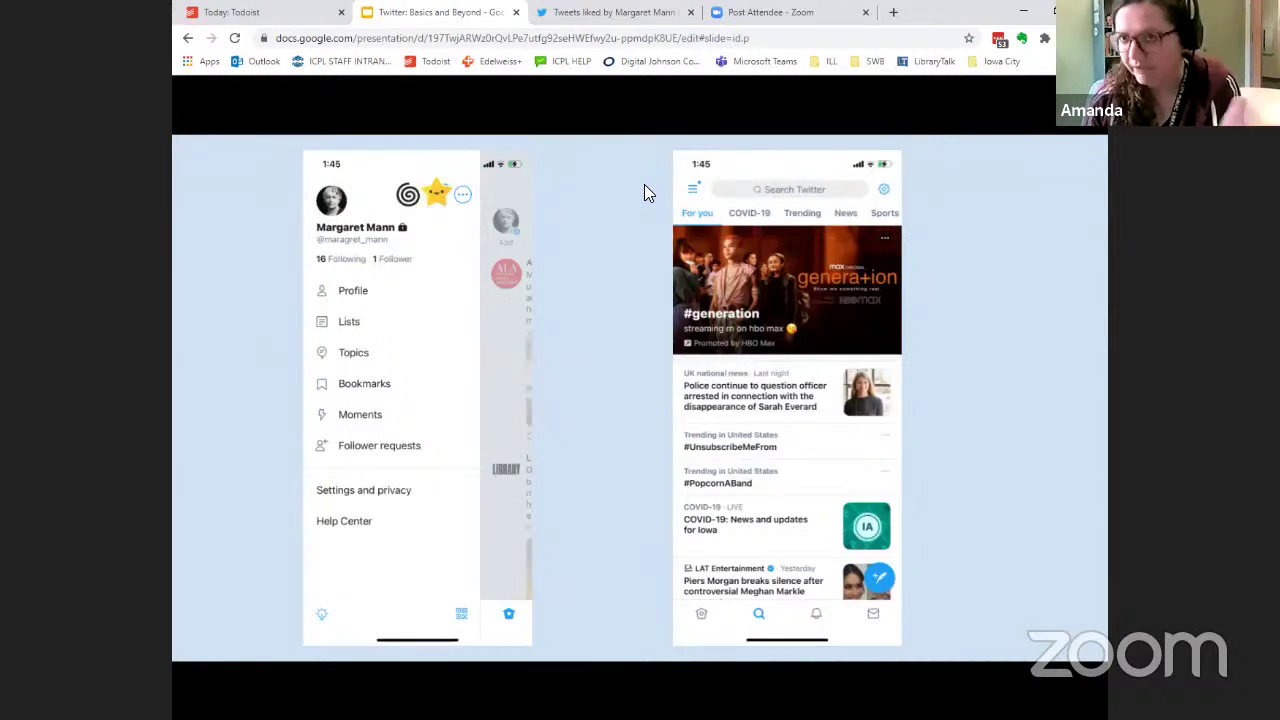
{"action": "key", "text": "Right"}
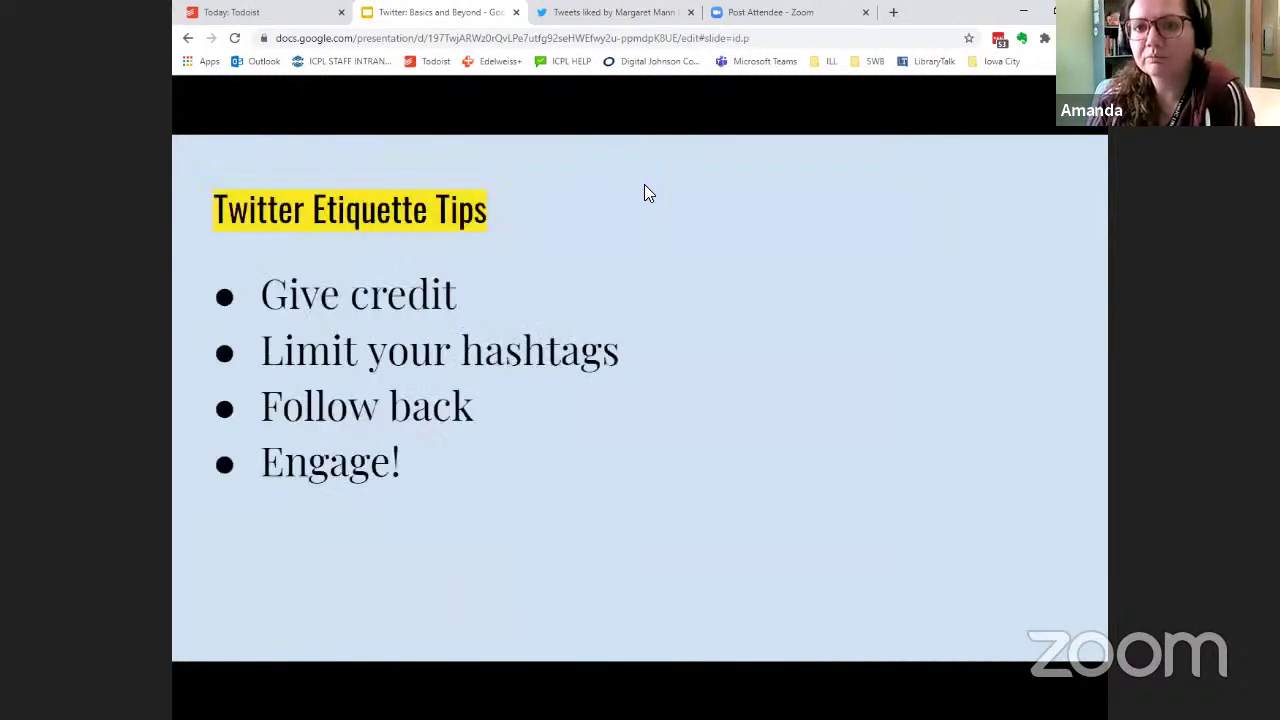
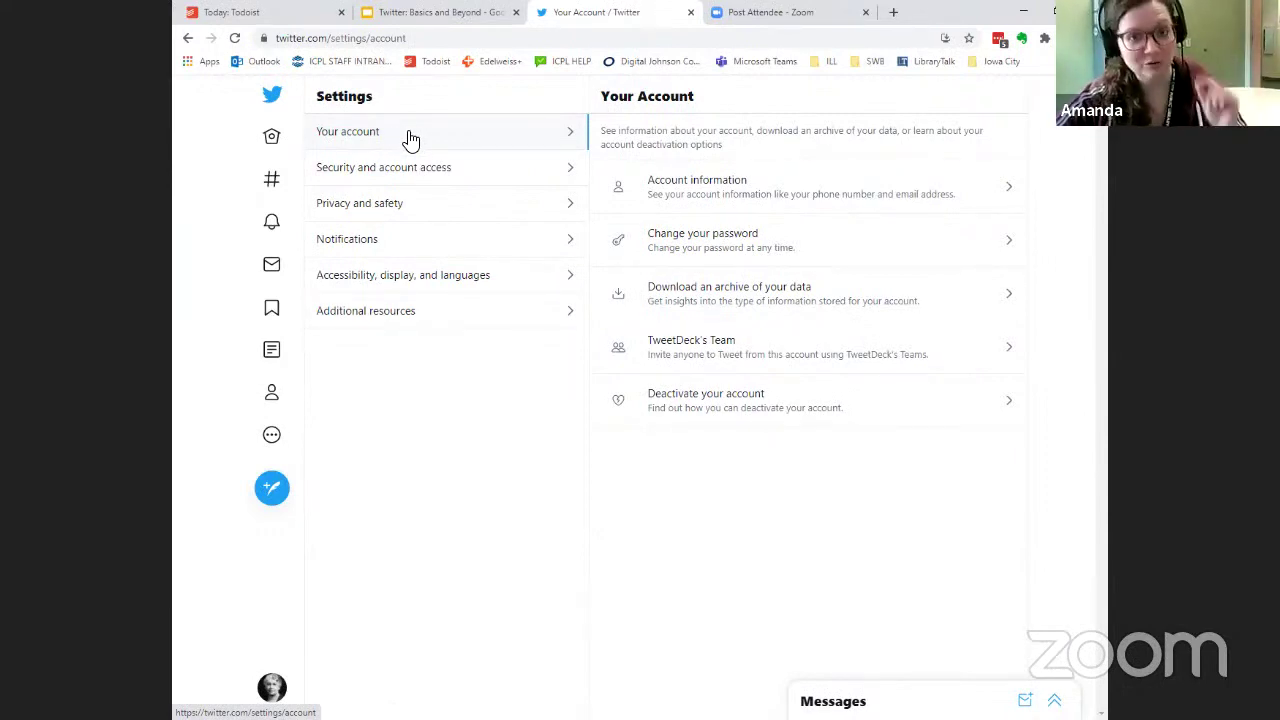
Open the Mute and block settings under Privacy and safety, view the blocked accounts, and return to Mute and block.
{"action": "left_click", "coordinate": [419, 217]}
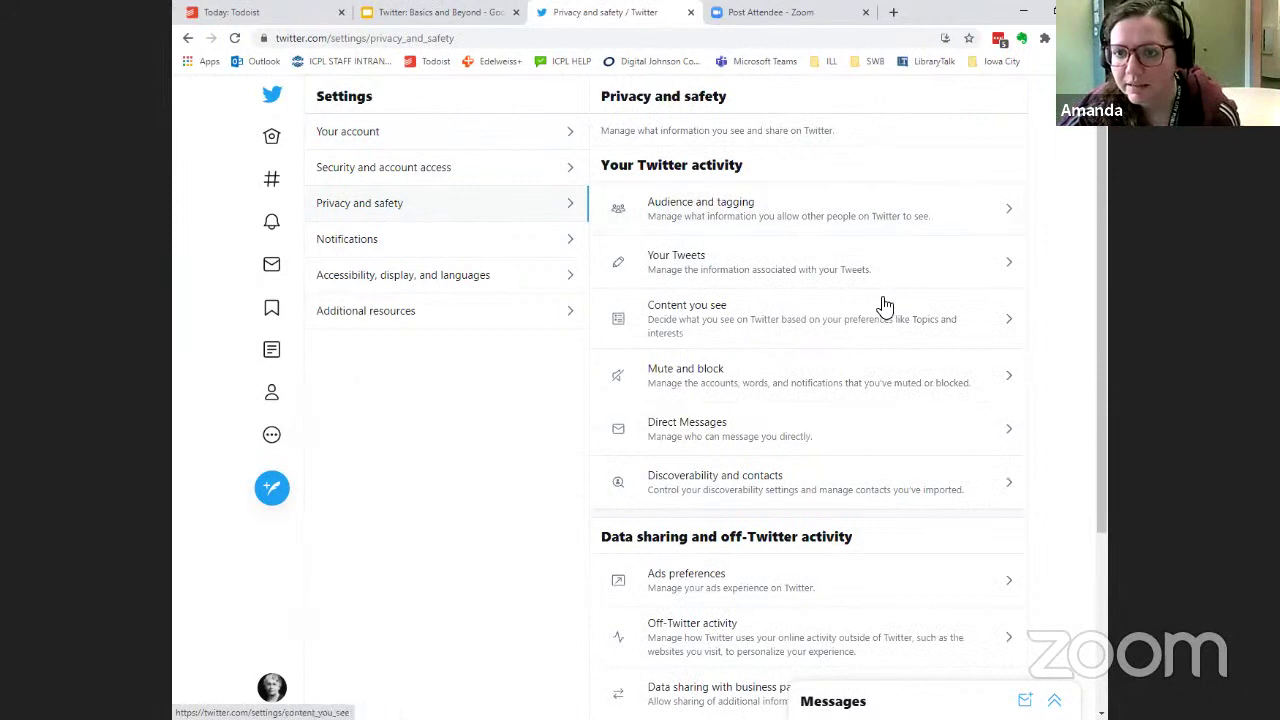
{"action": "left_click", "coordinate": [752, 382]}
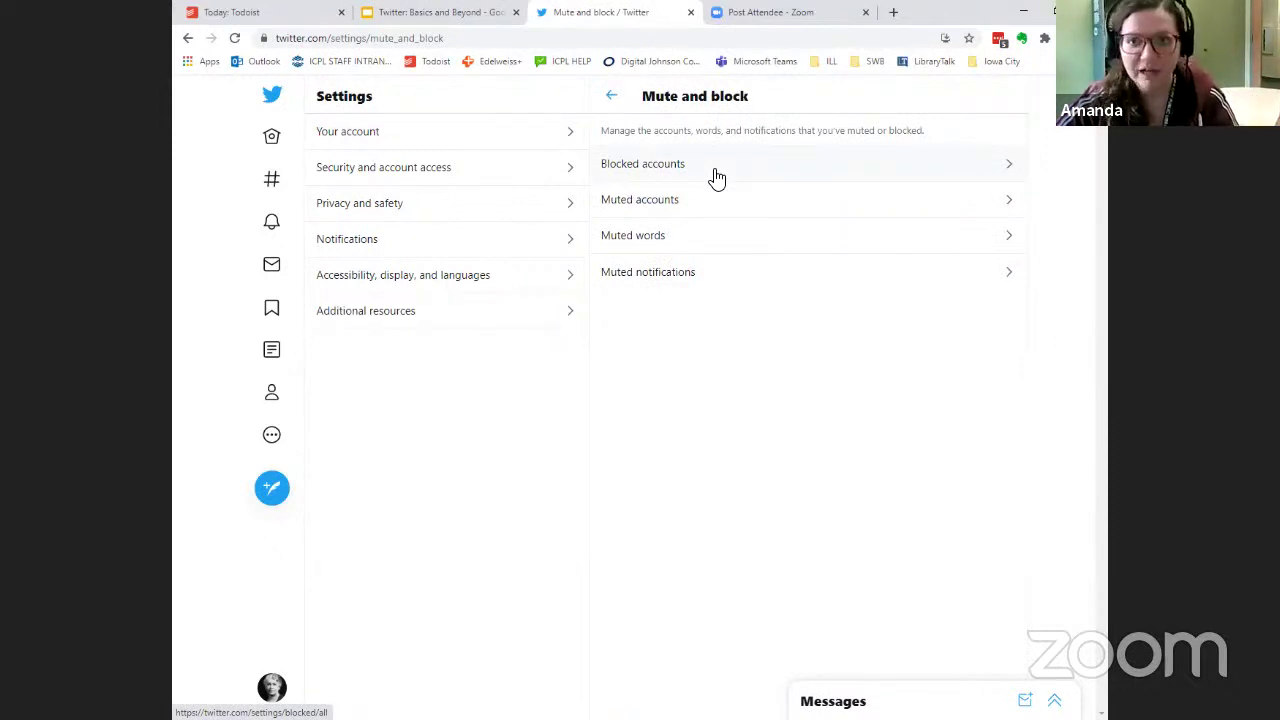
{"action": "left_click", "coordinate": [716, 177]}
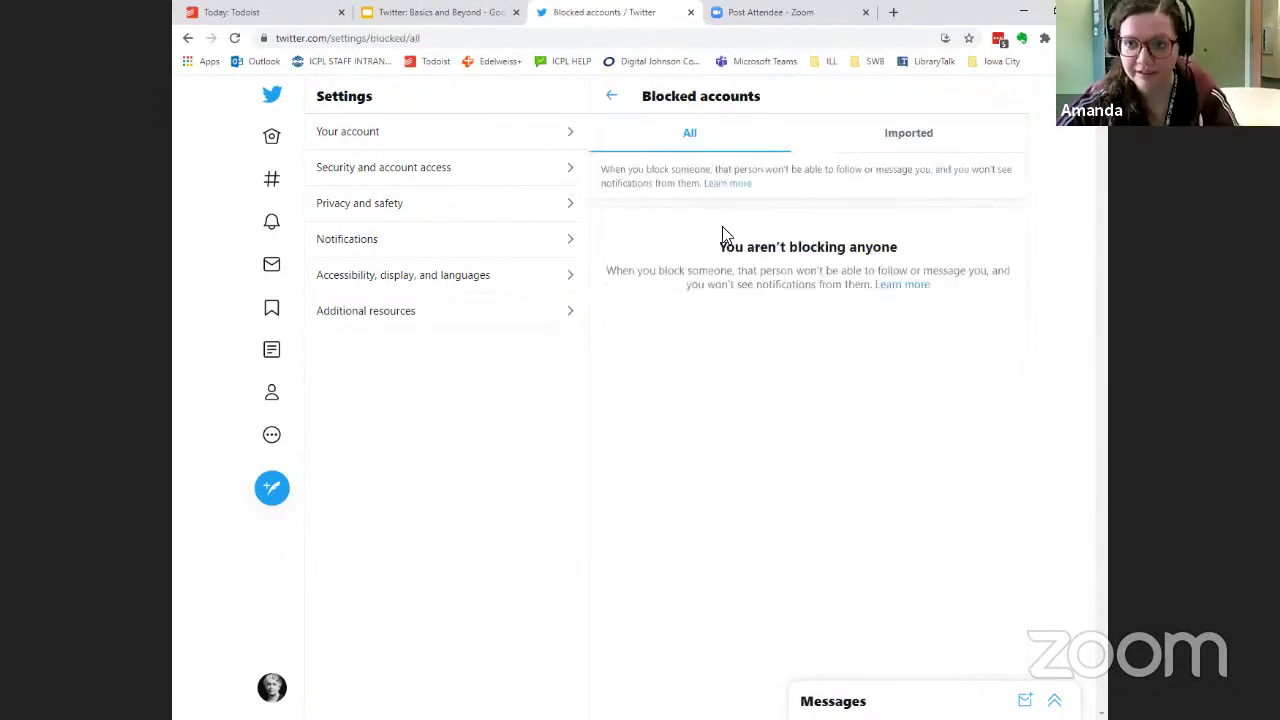
{"action": "left_click", "coordinate": [611, 96]}
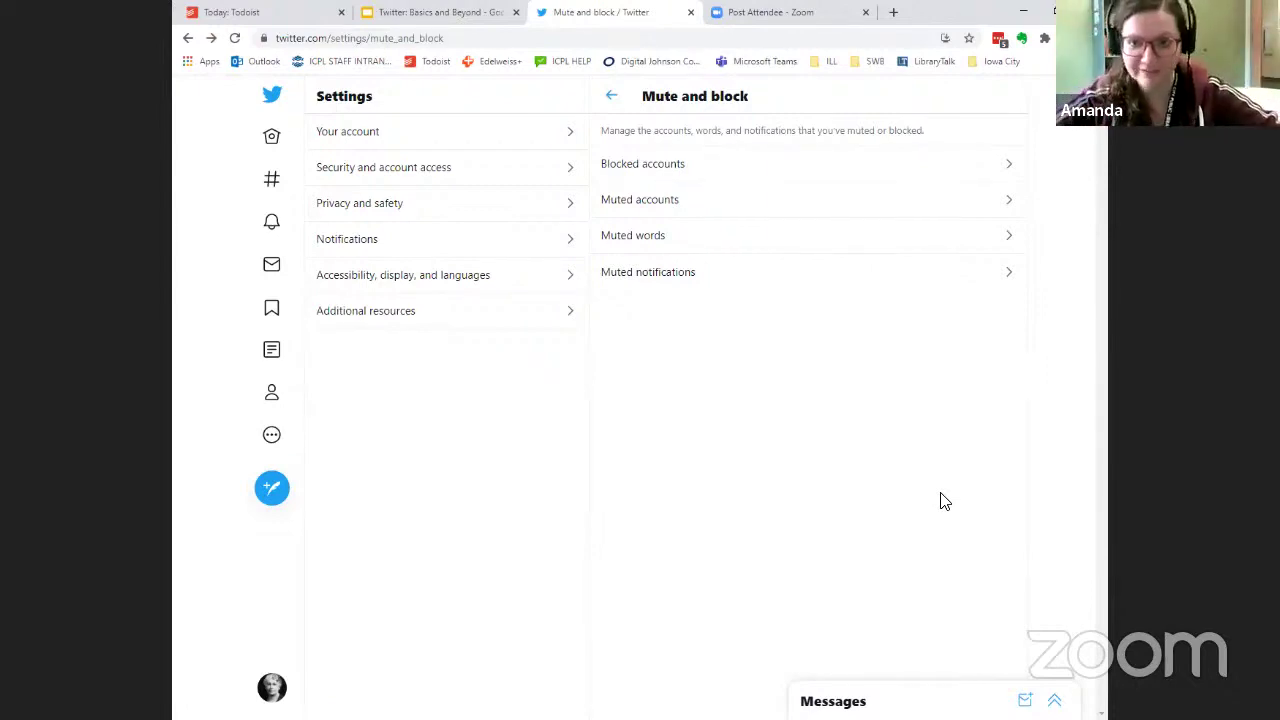
View the Muted words and Muted notifications settings without changing any, returning to Mute and block.
{"action": "left_click", "coordinate": [664, 247]}
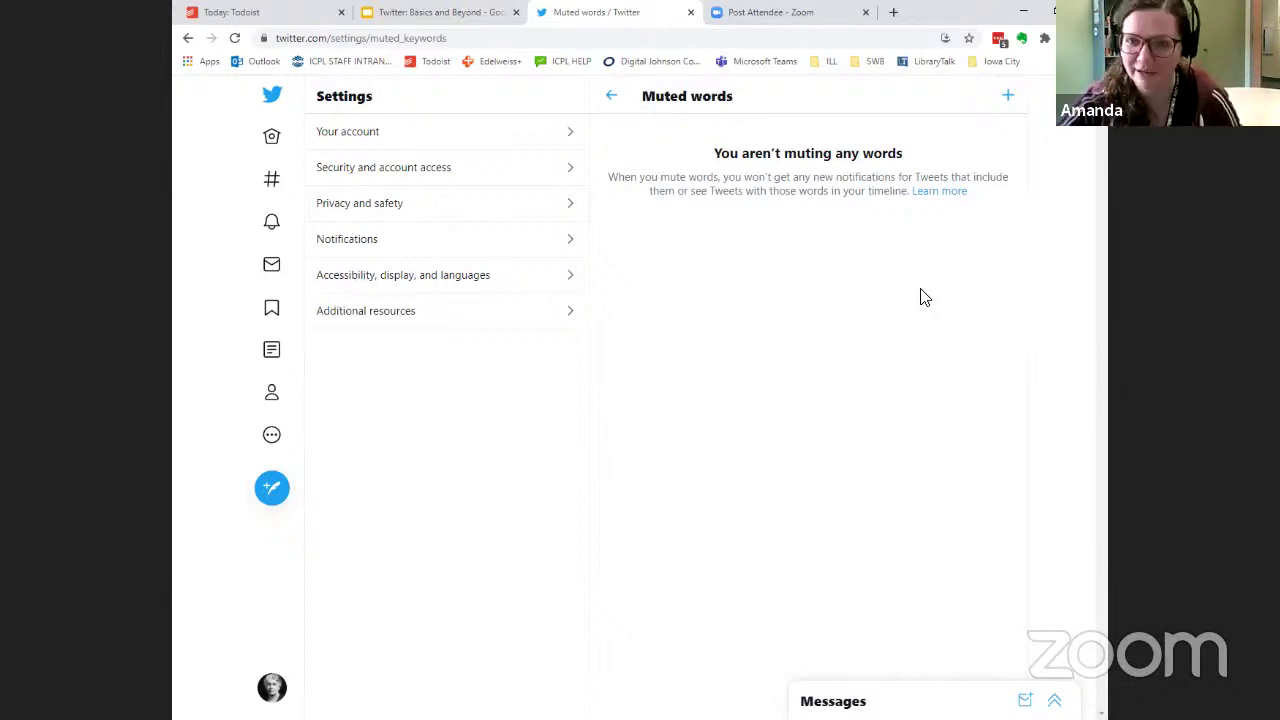
{"action": "left_click", "coordinate": [611, 100]}
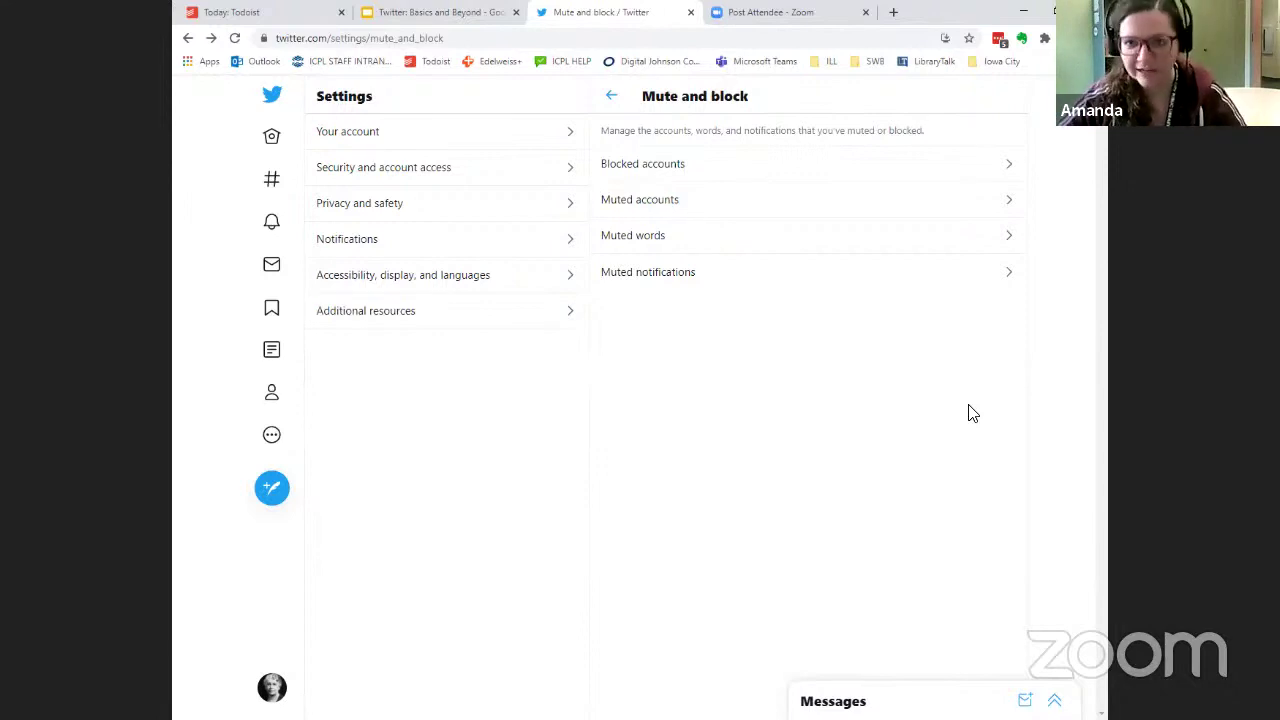
{"action": "left_click", "coordinate": [897, 284]}
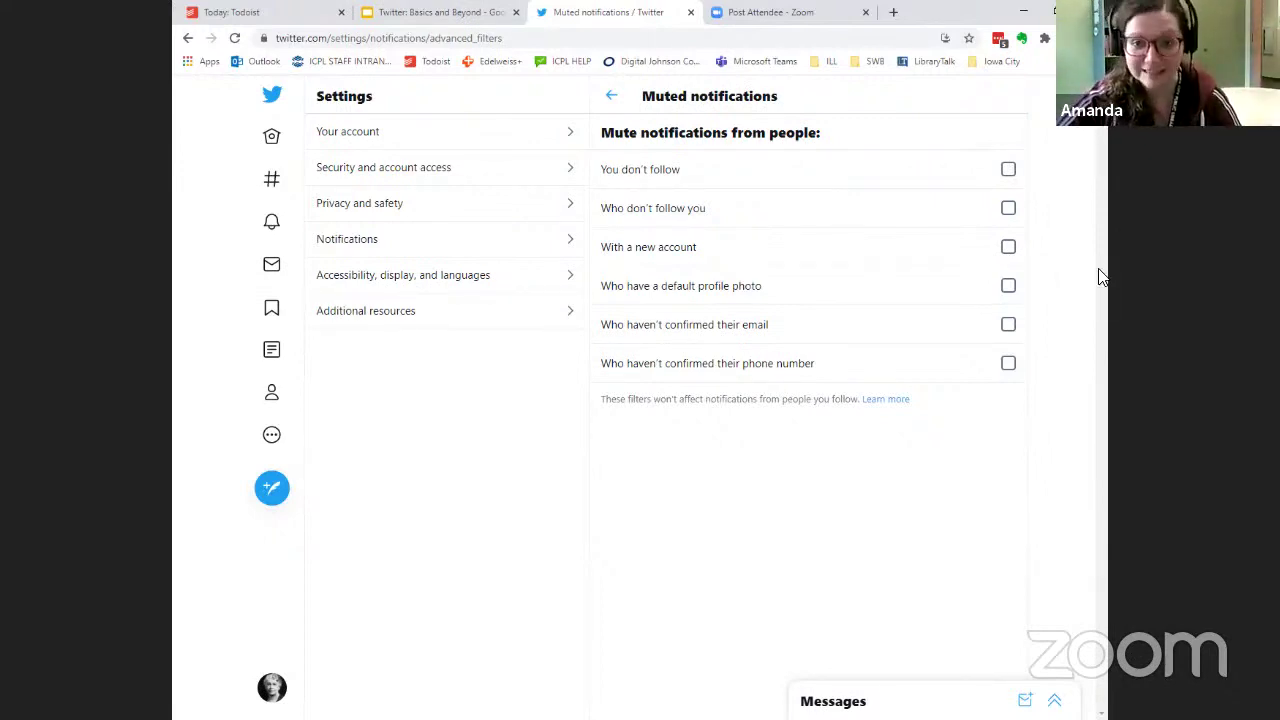
{"action": "left_click", "coordinate": [612, 97]}
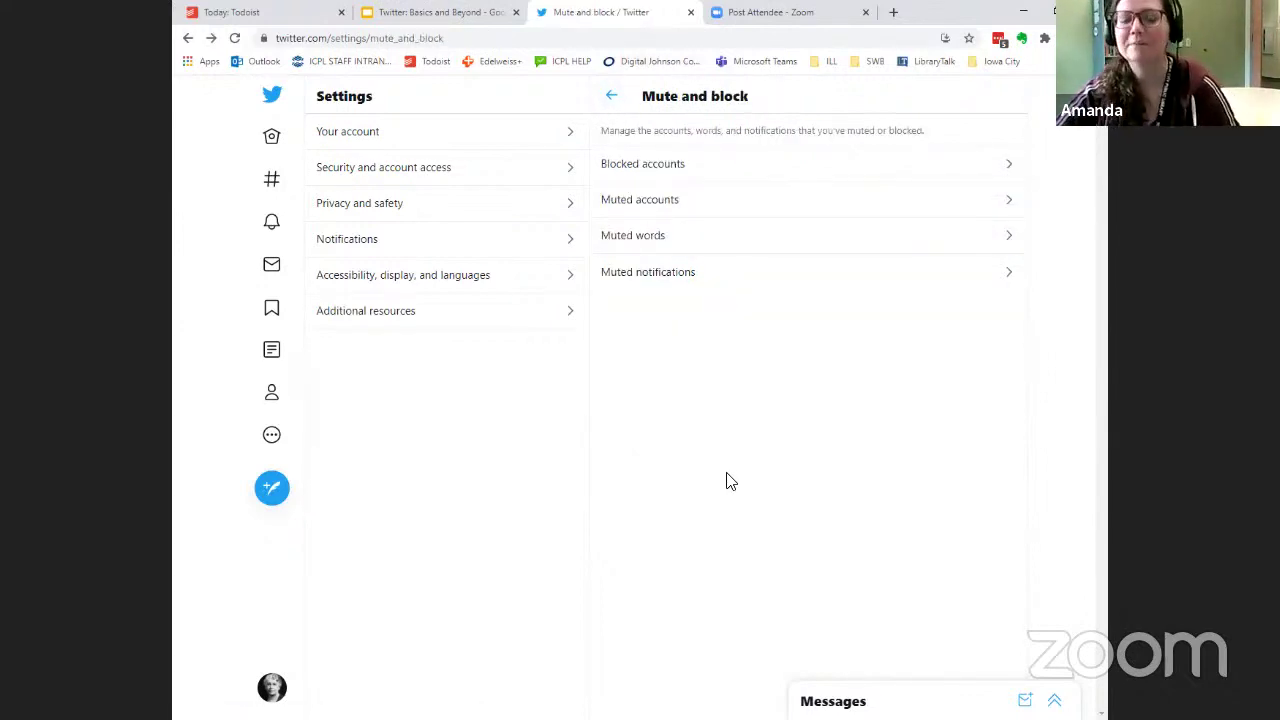
Check Account information under Your account without entering the password, and open the Security and account access settings.
{"action": "left_click", "coordinate": [415, 147]}
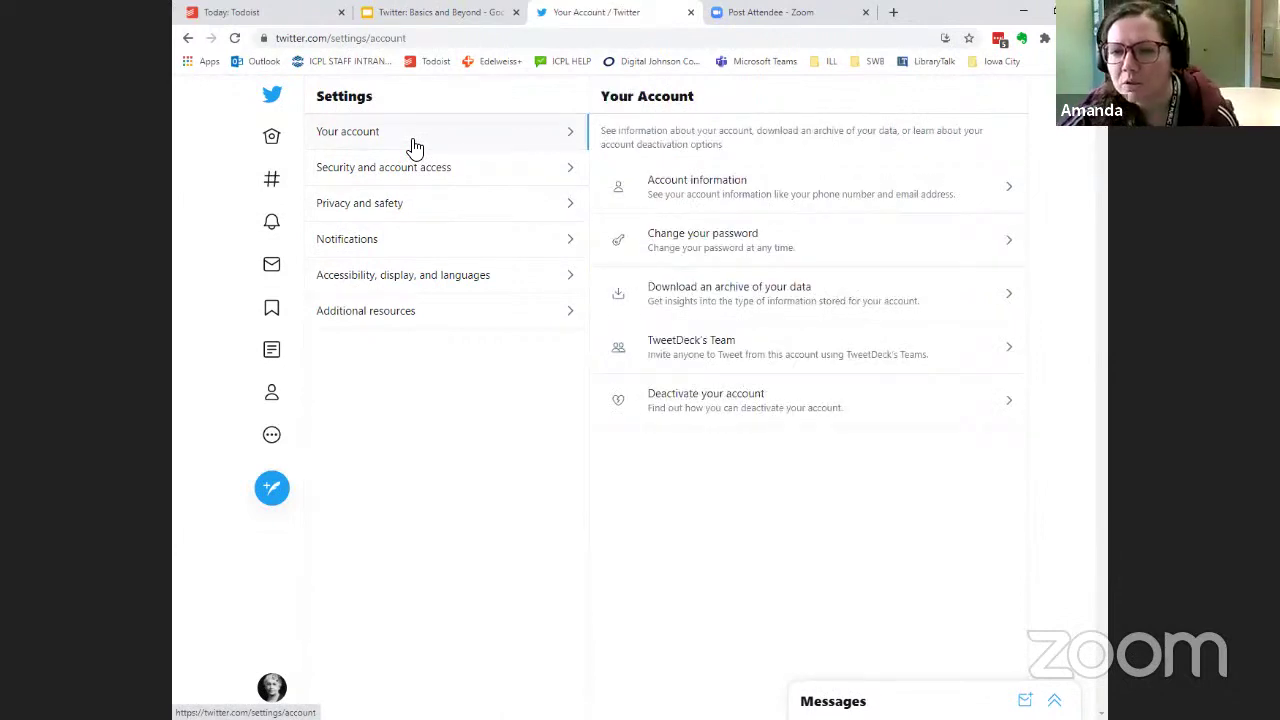
{"action": "left_click", "coordinate": [758, 189]}
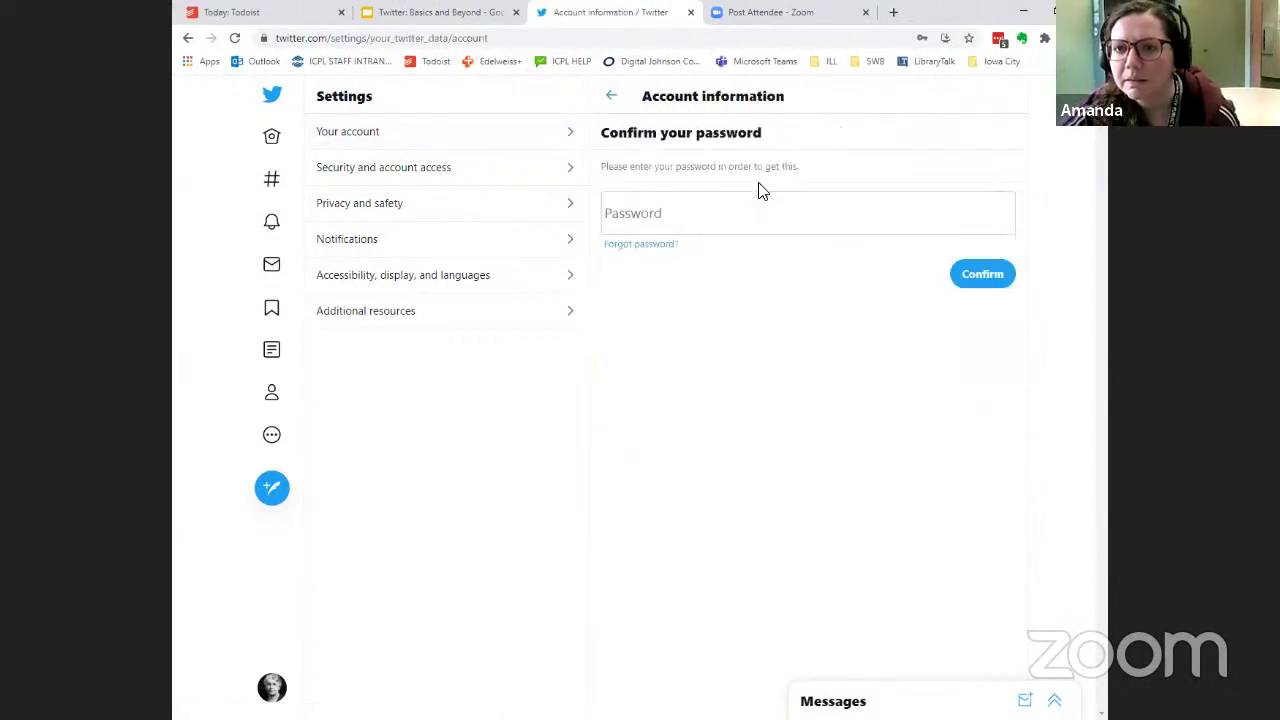
{"action": "left_click", "coordinate": [612, 97]}
{"action": "left_click", "coordinate": [420, 186]}
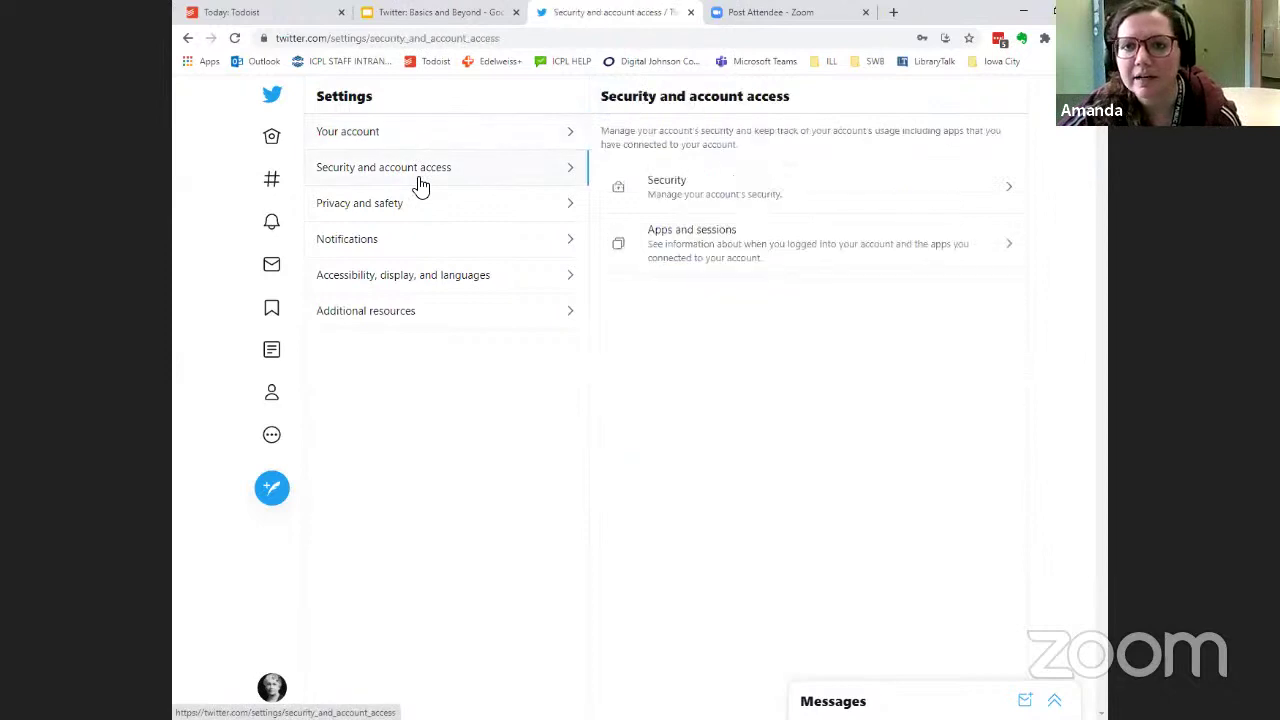
View the Security settings under Security and account access, and look through the full list of Privacy and safety options.
{"action": "left_click", "coordinate": [703, 189]}
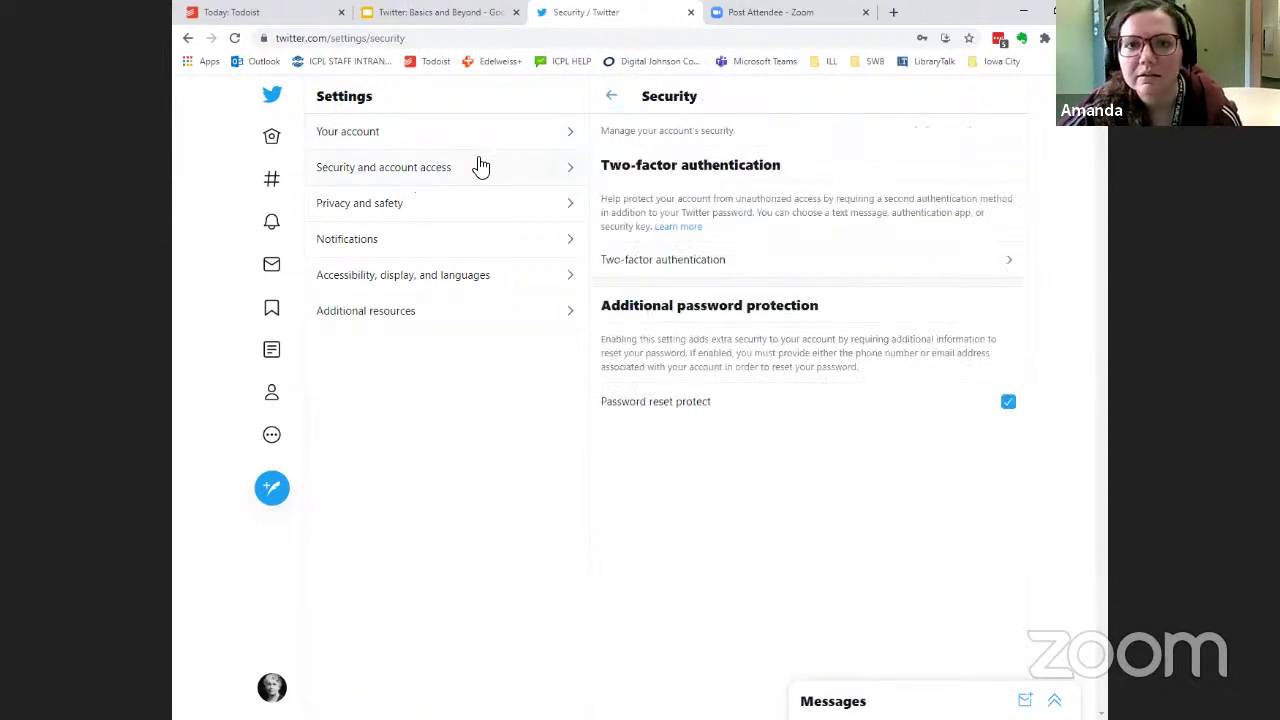
{"action": "left_click", "coordinate": [604, 101]}
{"action": "left_click", "coordinate": [422, 205]}
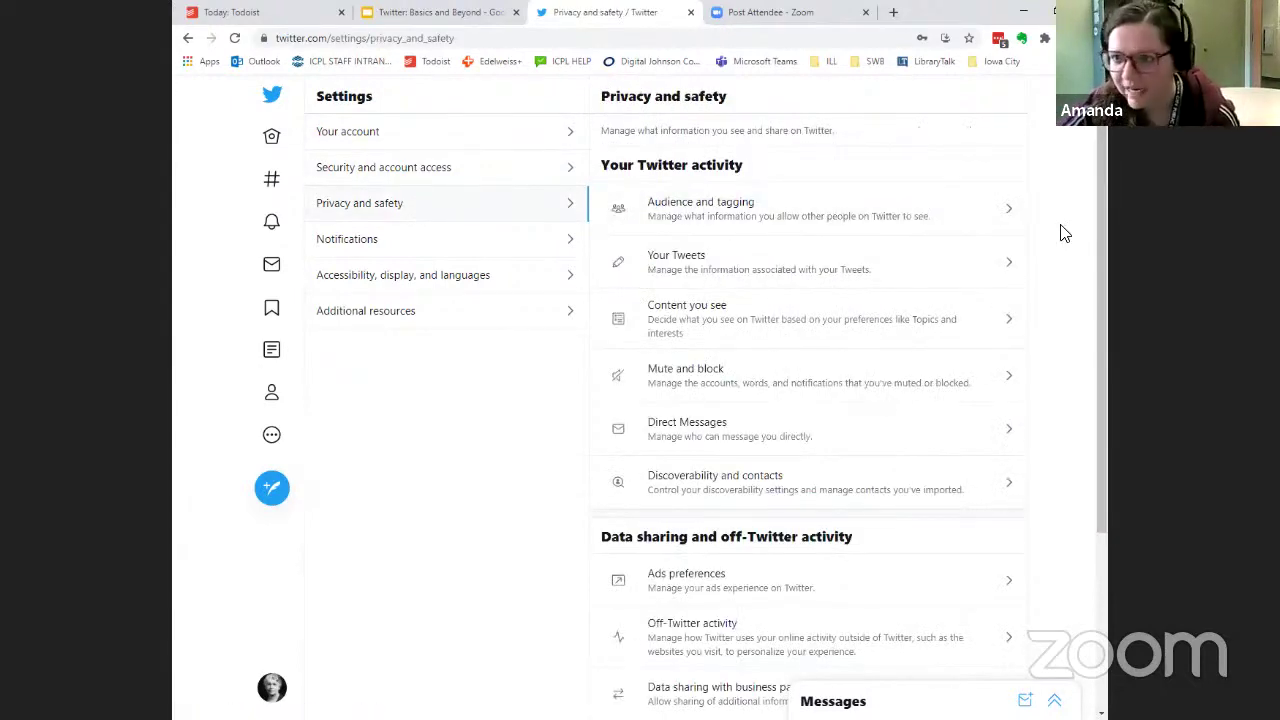
{"action": "scroll", "coordinate": [1058, 258], "scroll_direction": "down", "scroll_amount": 3}
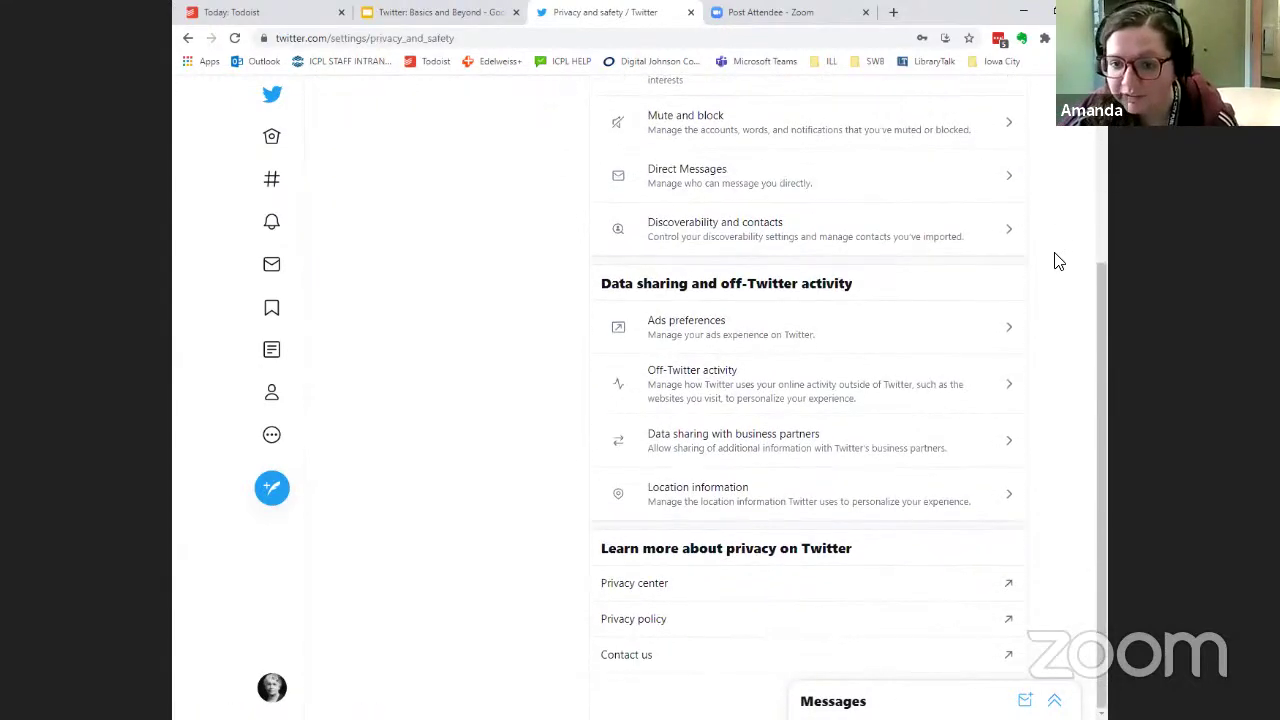
{"action": "scroll", "coordinate": [1058, 261], "scroll_direction": "up", "scroll_amount": 3}
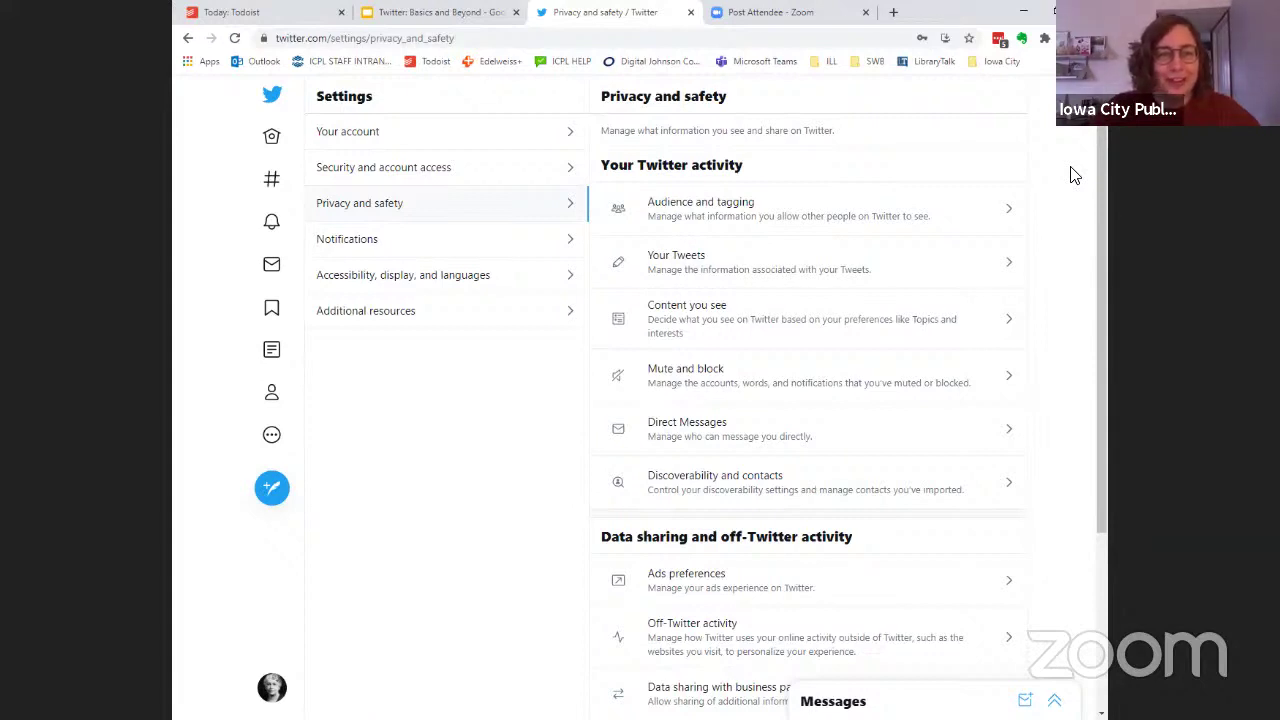
View the Your Tweets settings and their Add location information to your Tweets page without changing anything, returning to Privacy and safety.
{"action": "left_click", "coordinate": [808, 275]}
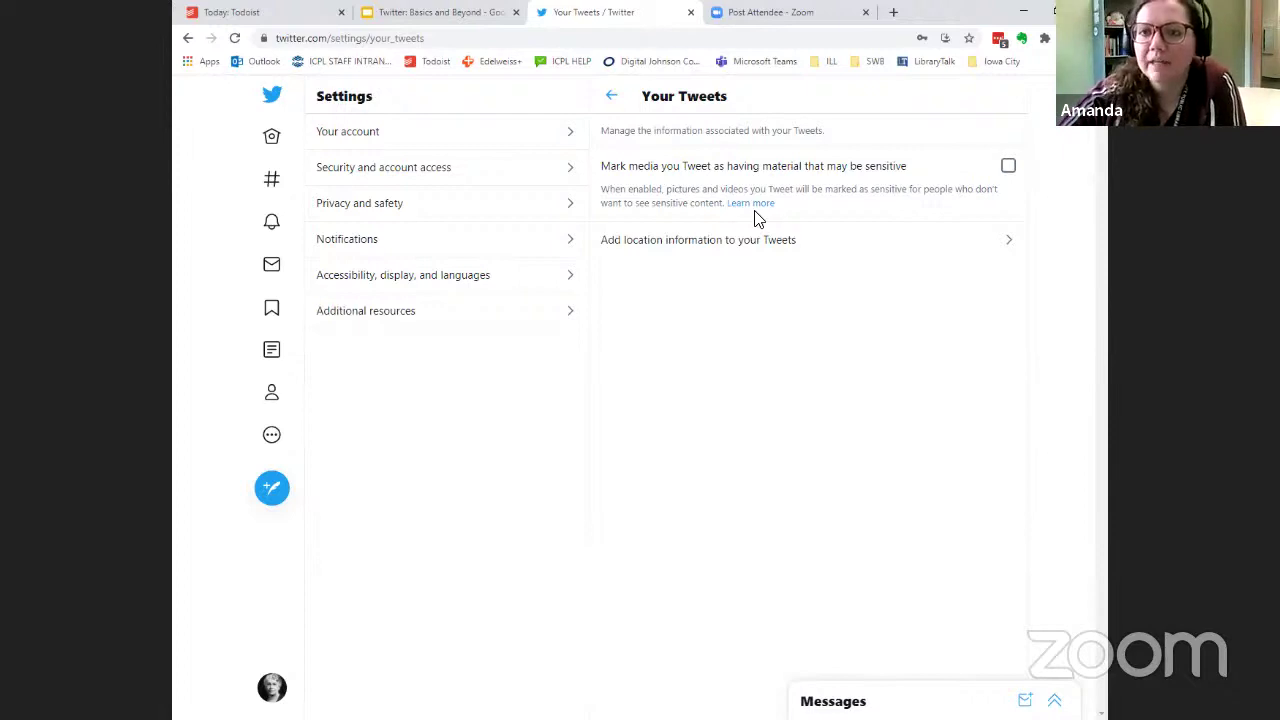
{"action": "left_click", "coordinate": [626, 106]}
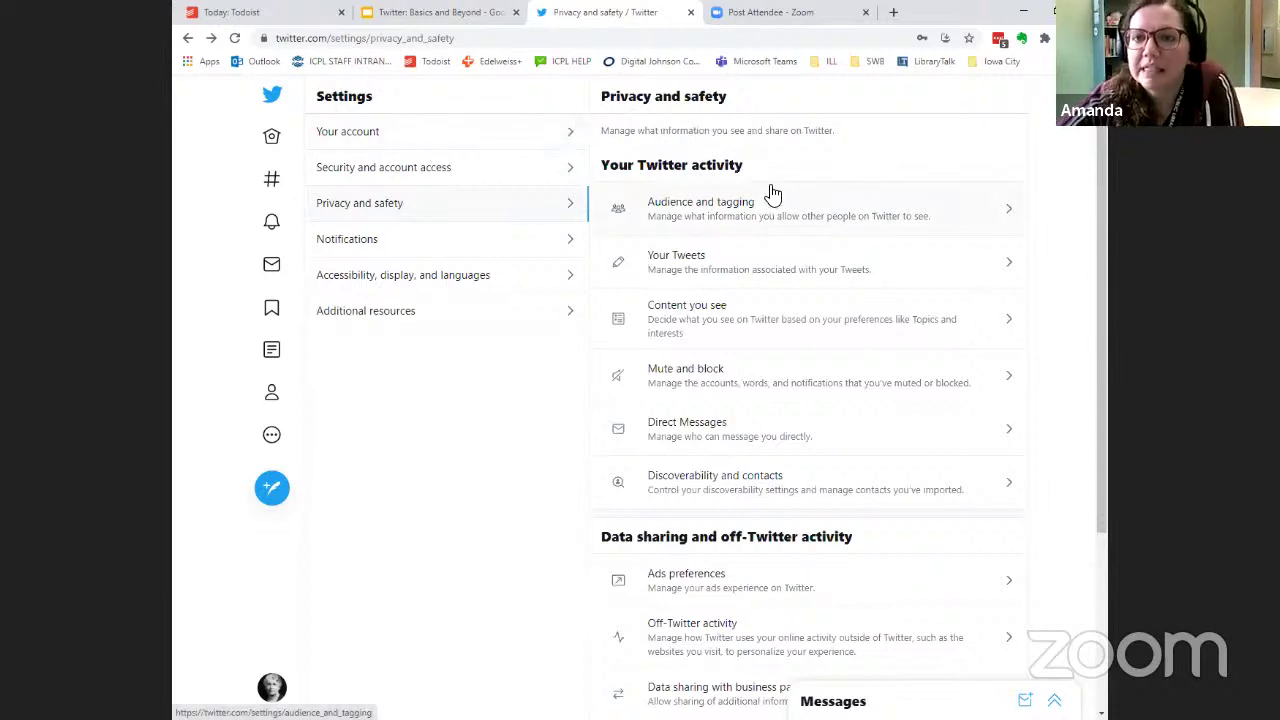
{"action": "left_click", "coordinate": [772, 263]}
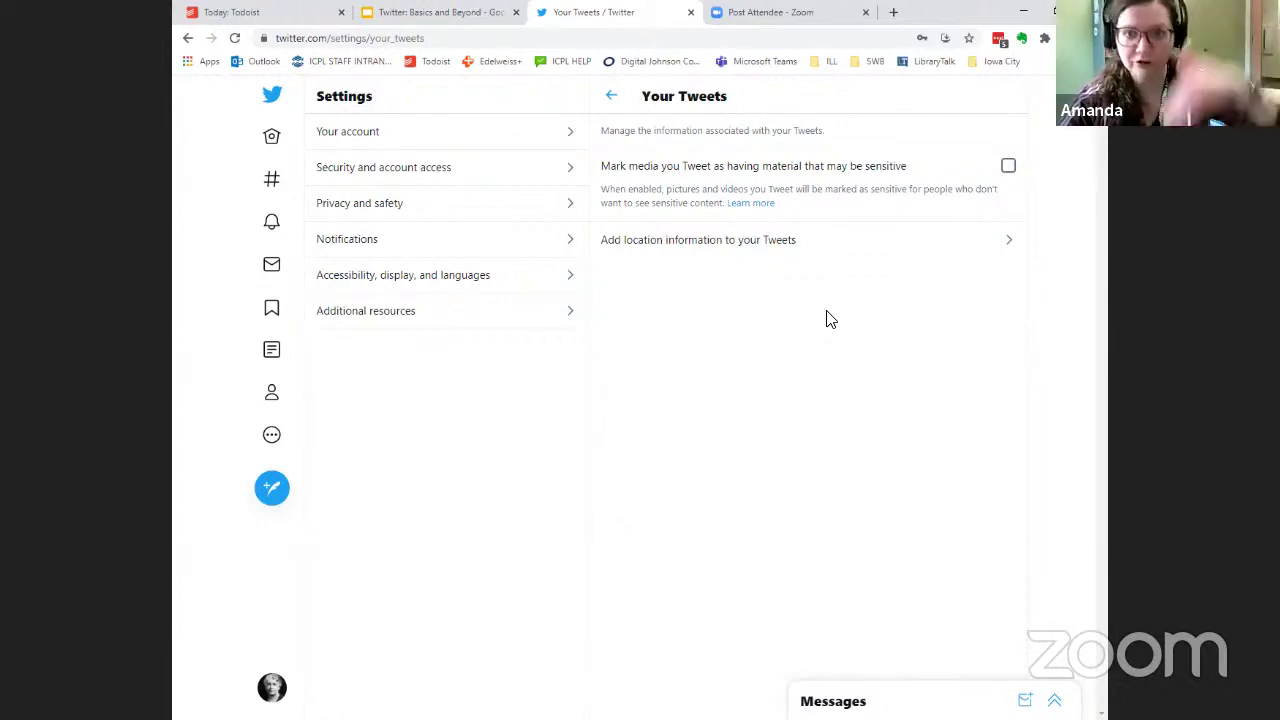
{"action": "left_click", "coordinate": [736, 251]}
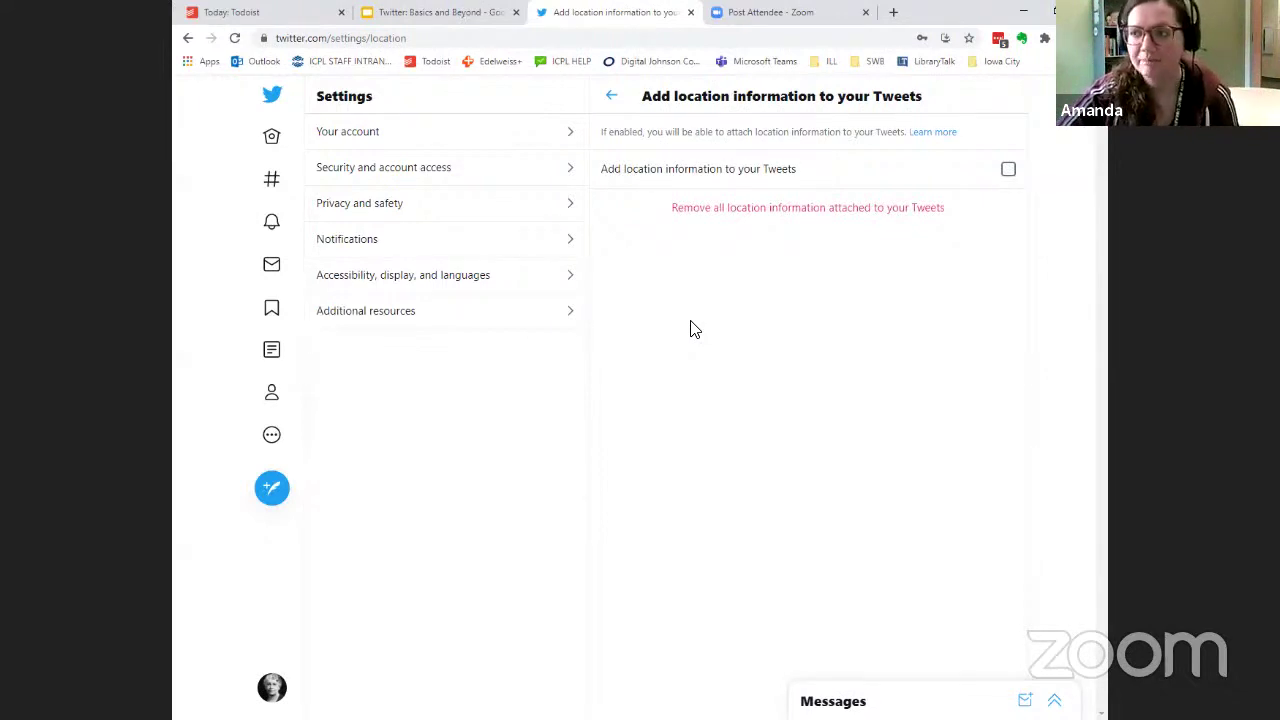
{"action": "left_click", "coordinate": [610, 108]}
{"action": "left_click", "coordinate": [610, 114]}
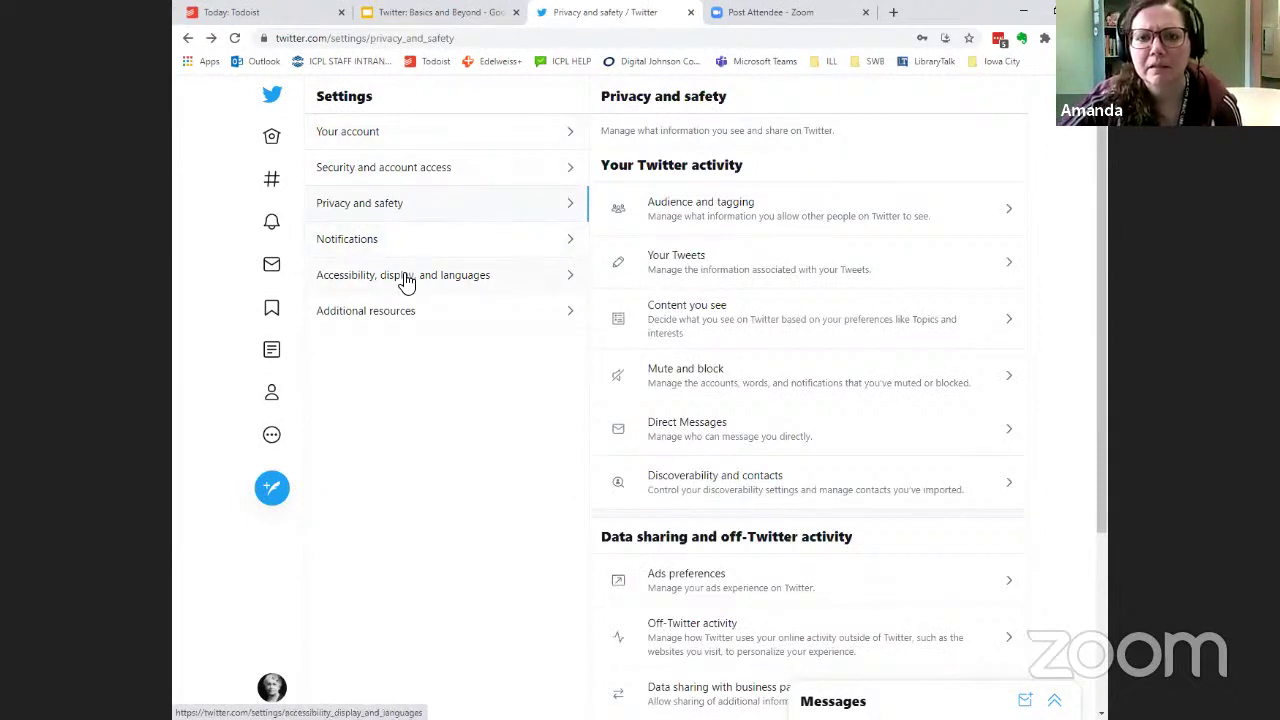
View the Additional resources page, and reopen Settings and privacy at Your account.
{"action": "left_click", "coordinate": [405, 314]}
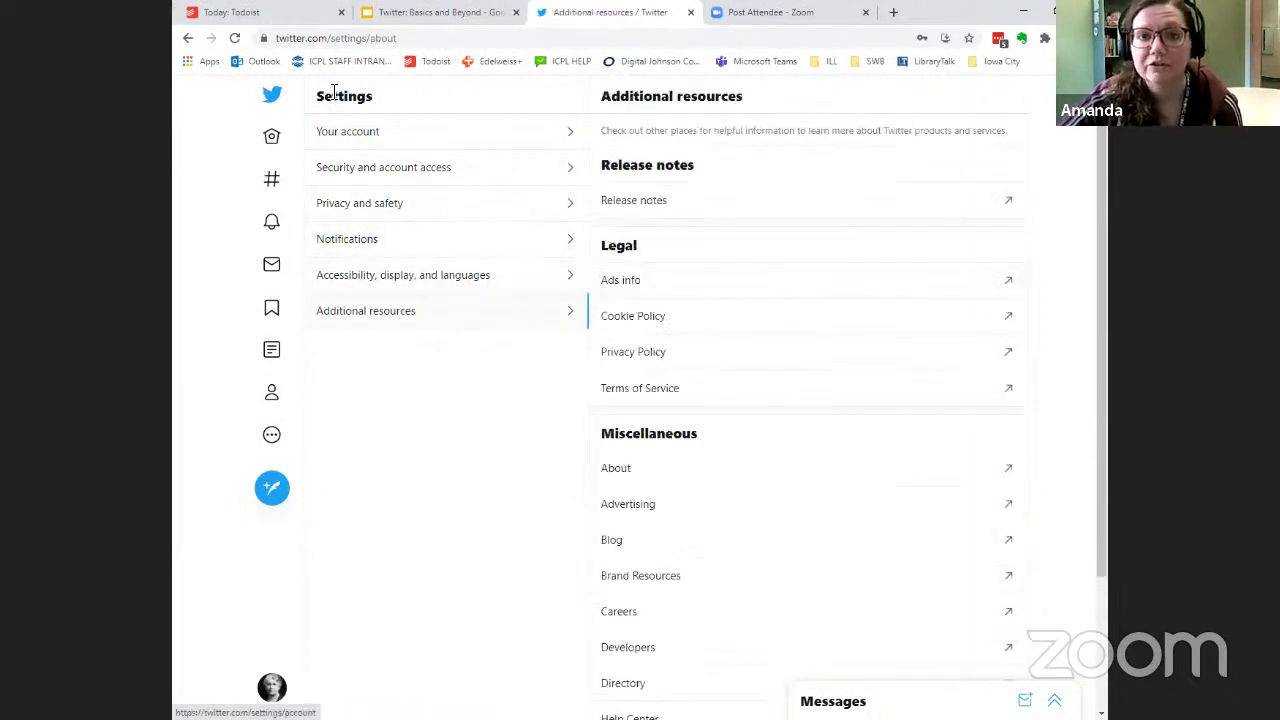
{"action": "left_click", "coordinate": [435, 131]}
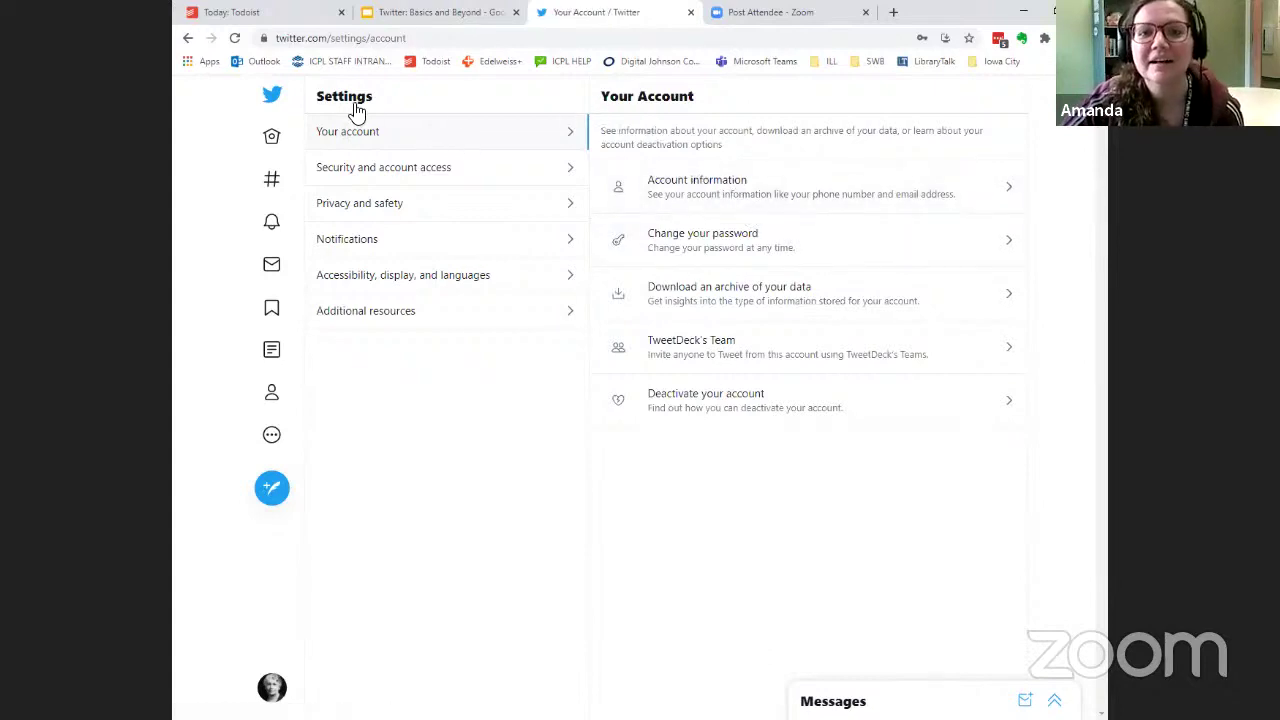
{"action": "left_click", "coordinate": [271, 436]}
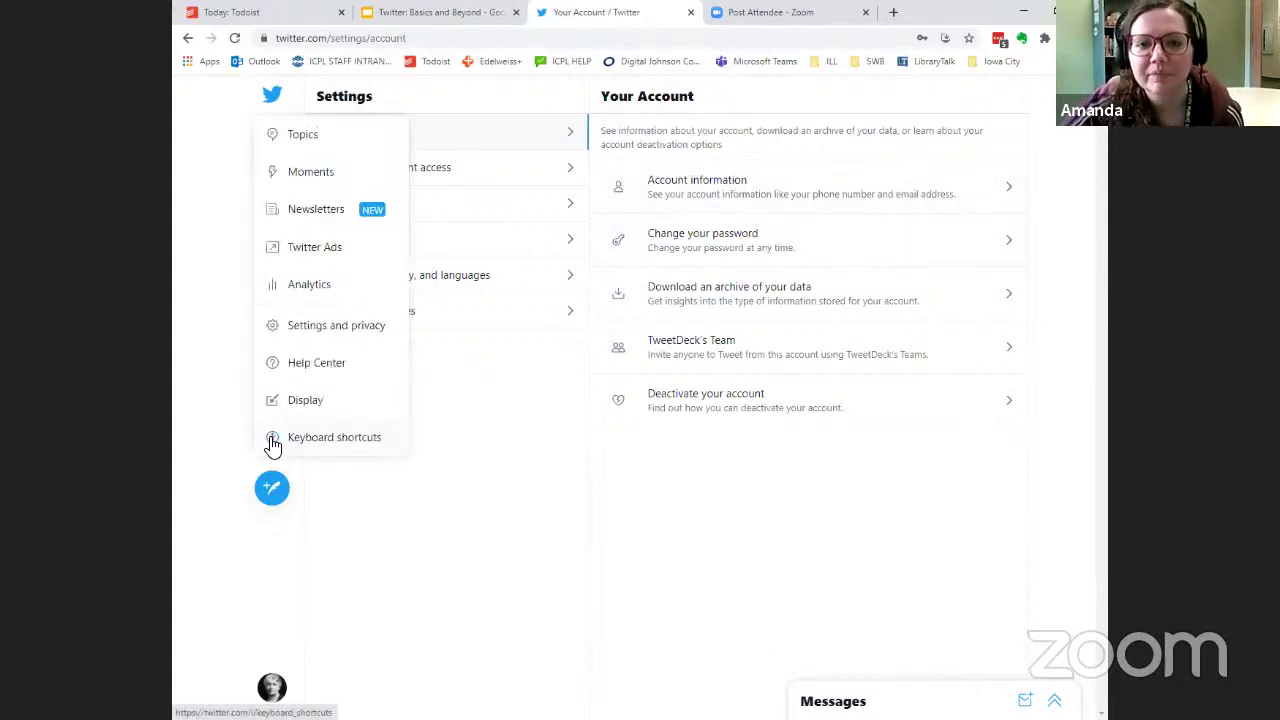
{"action": "left_click", "coordinate": [314, 324]}
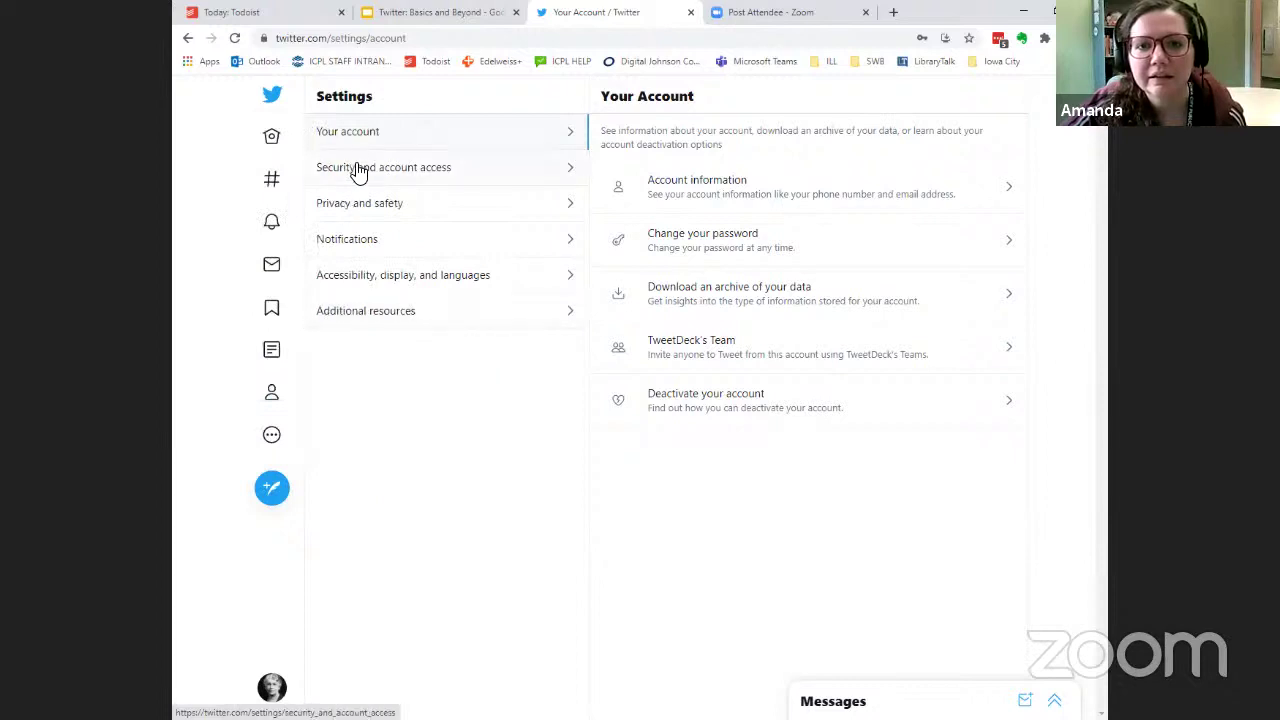
View the Security page and the Apps and sessions page, returning to Security and account access.
{"action": "left_click", "coordinate": [358, 172]}
{"action": "left_click", "coordinate": [663, 188]}
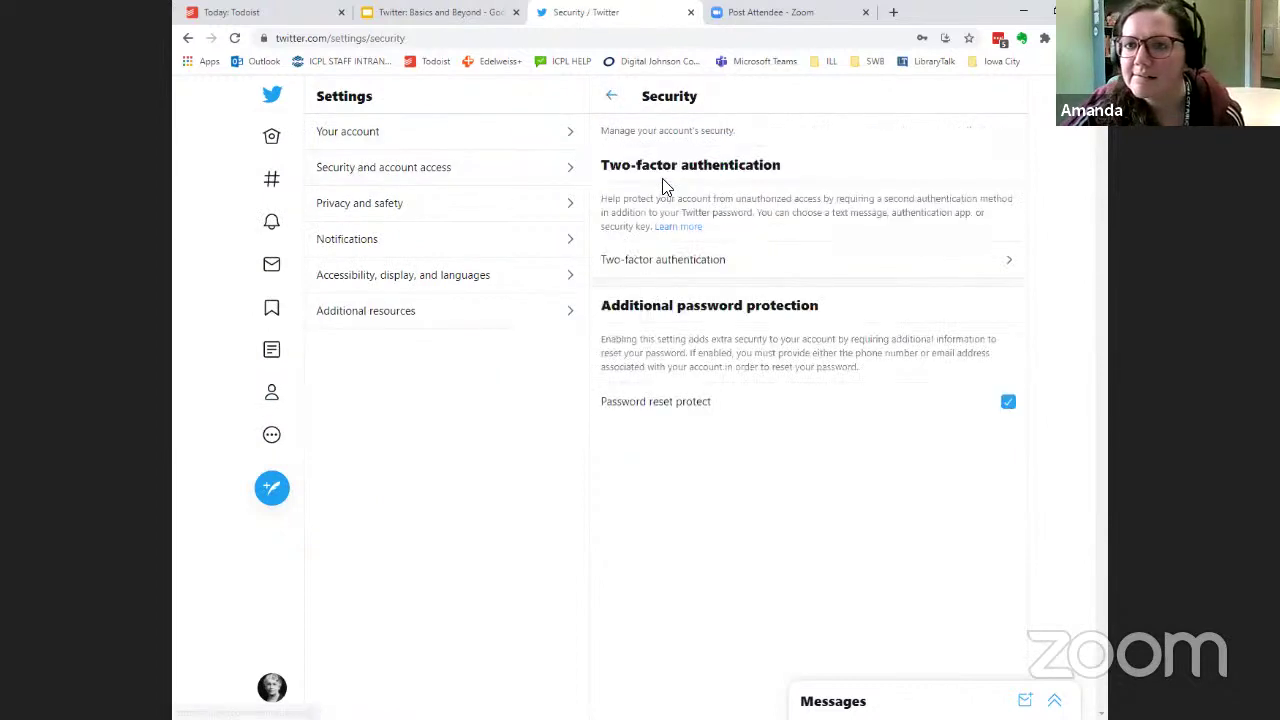
{"action": "left_click", "coordinate": [614, 102]}
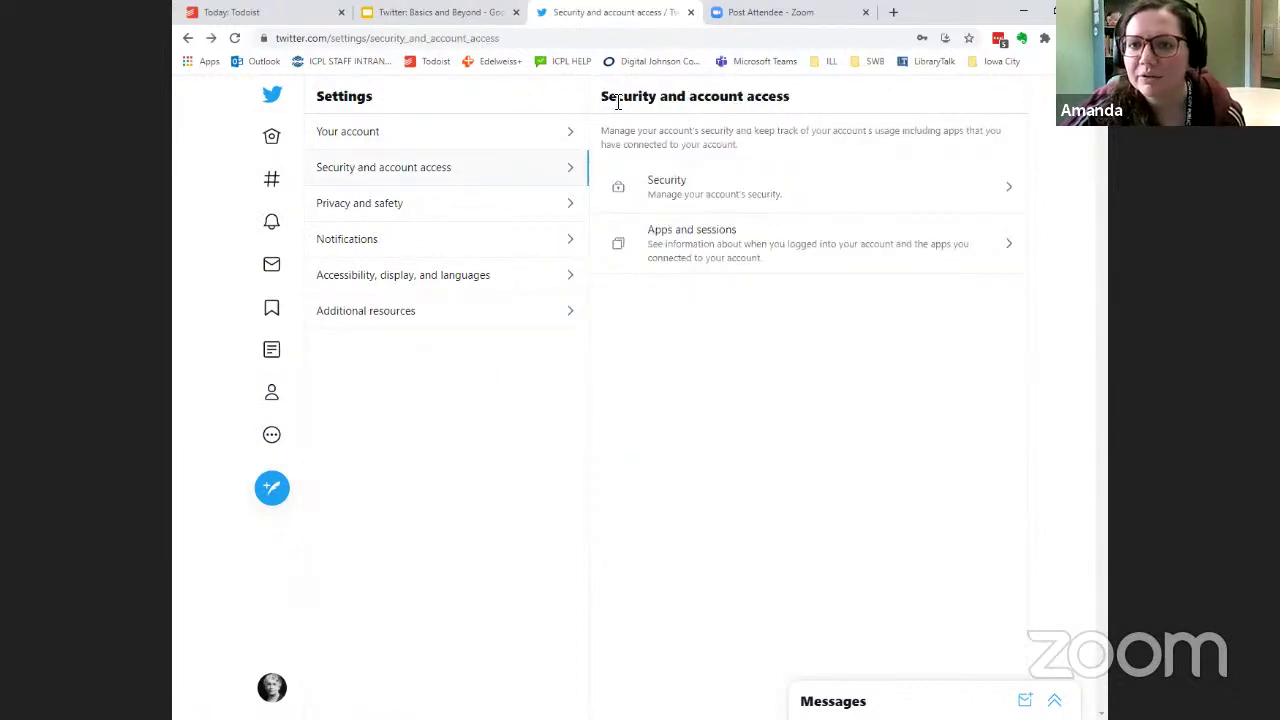
{"action": "left_click", "coordinate": [690, 254]}
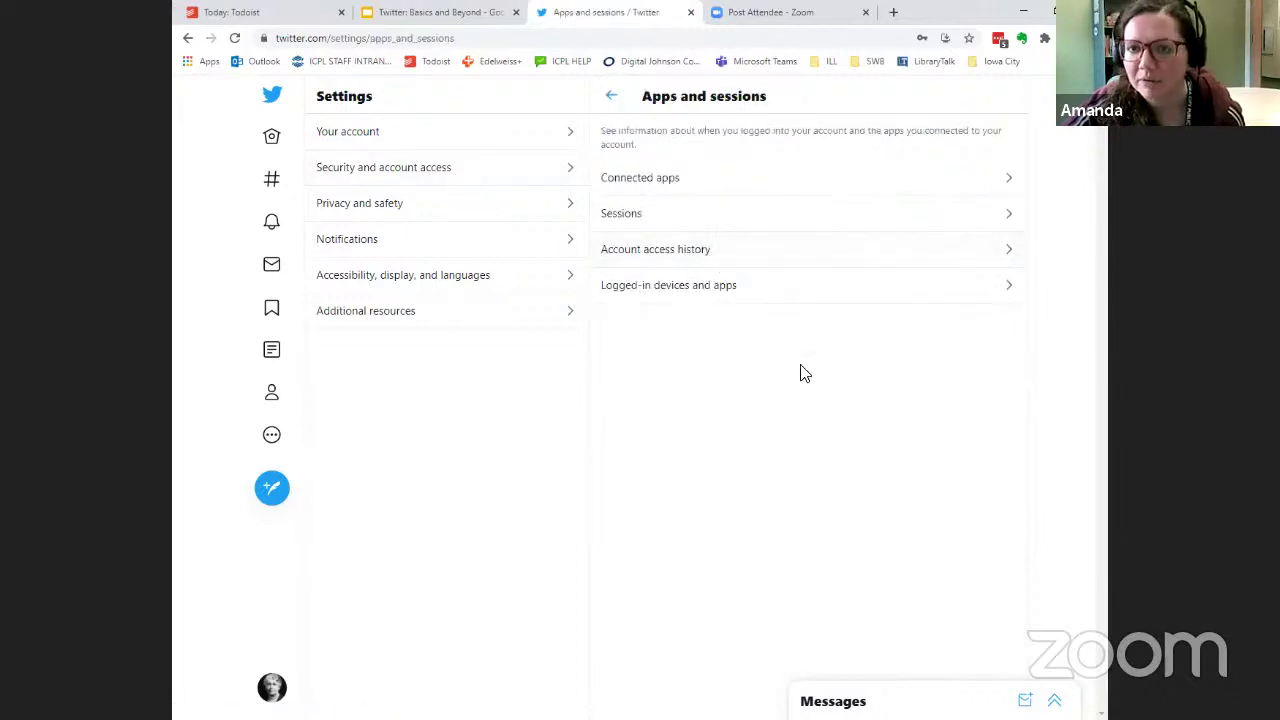
{"action": "left_click", "coordinate": [611, 96]}
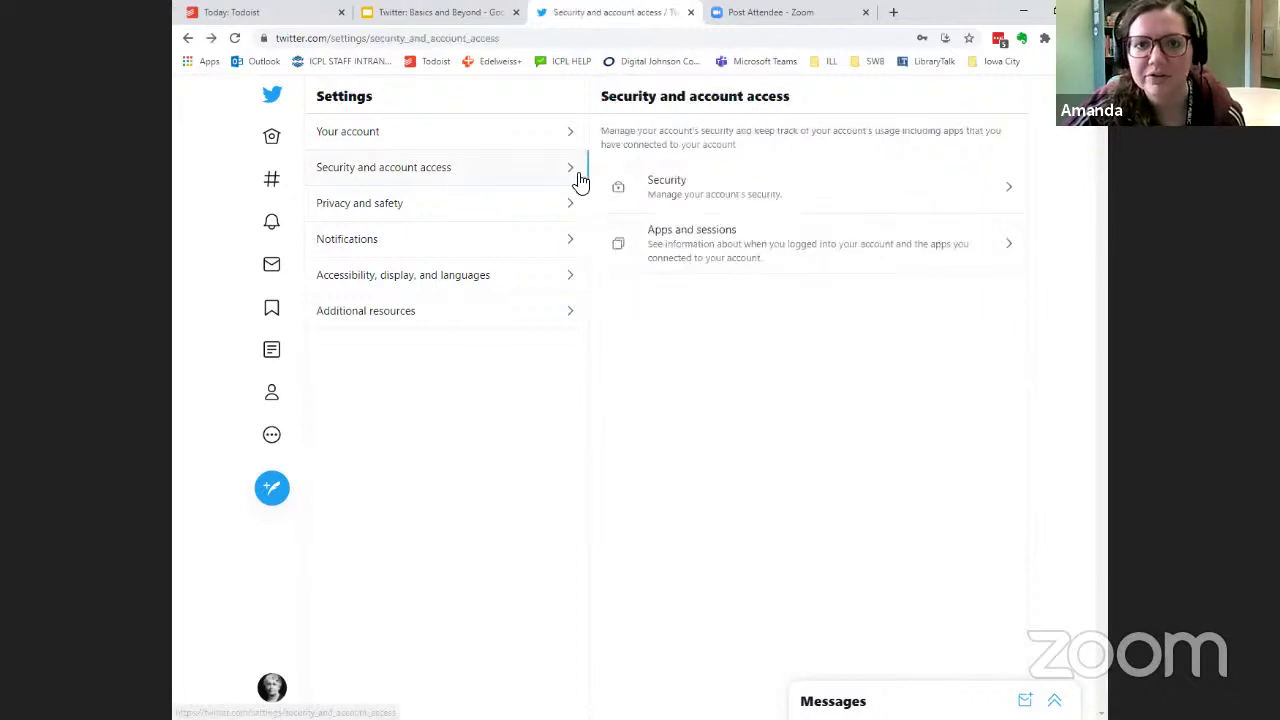
Review the Privacy and safety options, and open the Accessibility, display, and languages settings followed by Additional resources.
{"action": "left_click", "coordinate": [445, 210]}
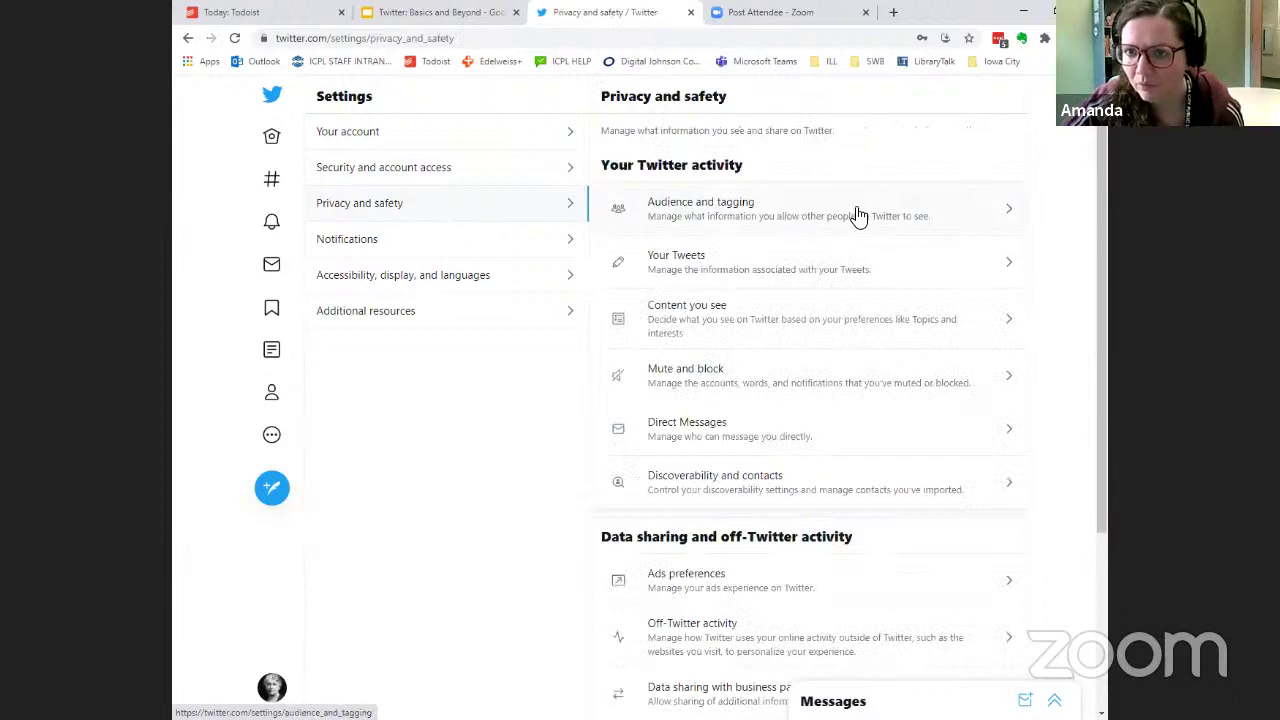
{"action": "scroll", "coordinate": [860, 217], "scroll_direction": "down", "scroll_amount": 3}
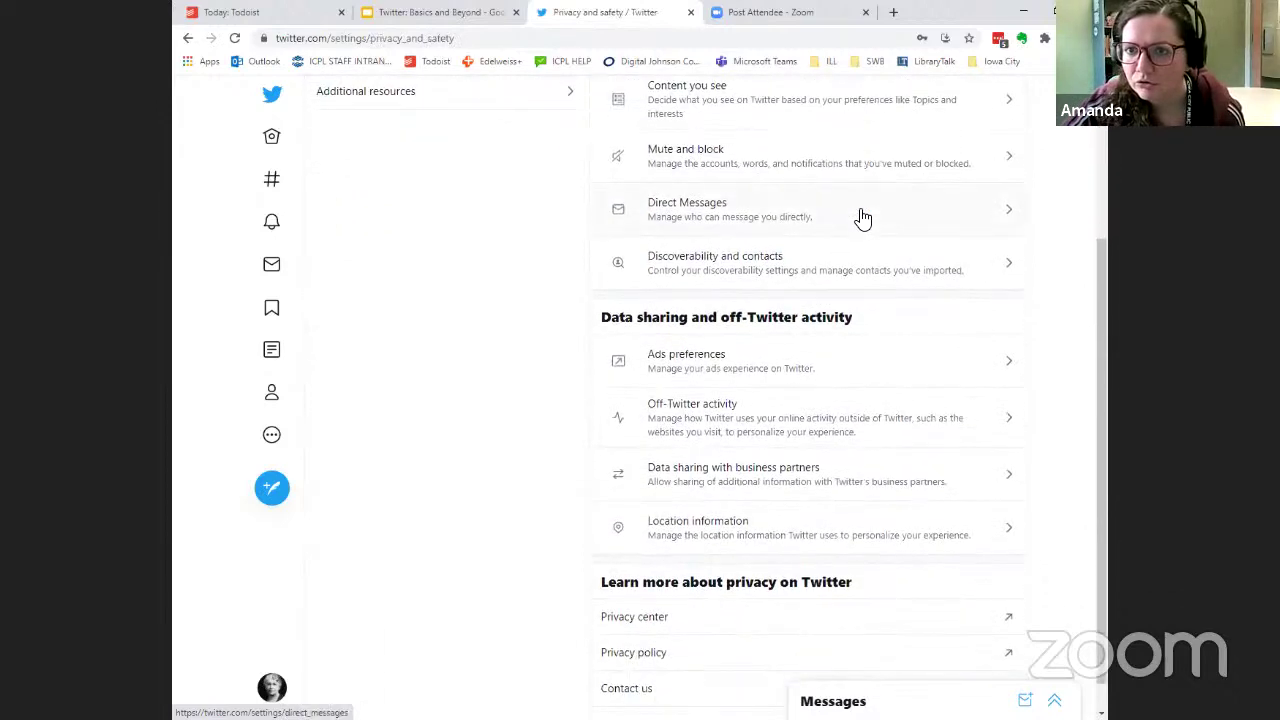
{"action": "scroll", "coordinate": [863, 218], "scroll_direction": "down", "scroll_amount": 1}
{"action": "scroll", "coordinate": [860, 370], "scroll_direction": "up", "scroll_amount": 4}
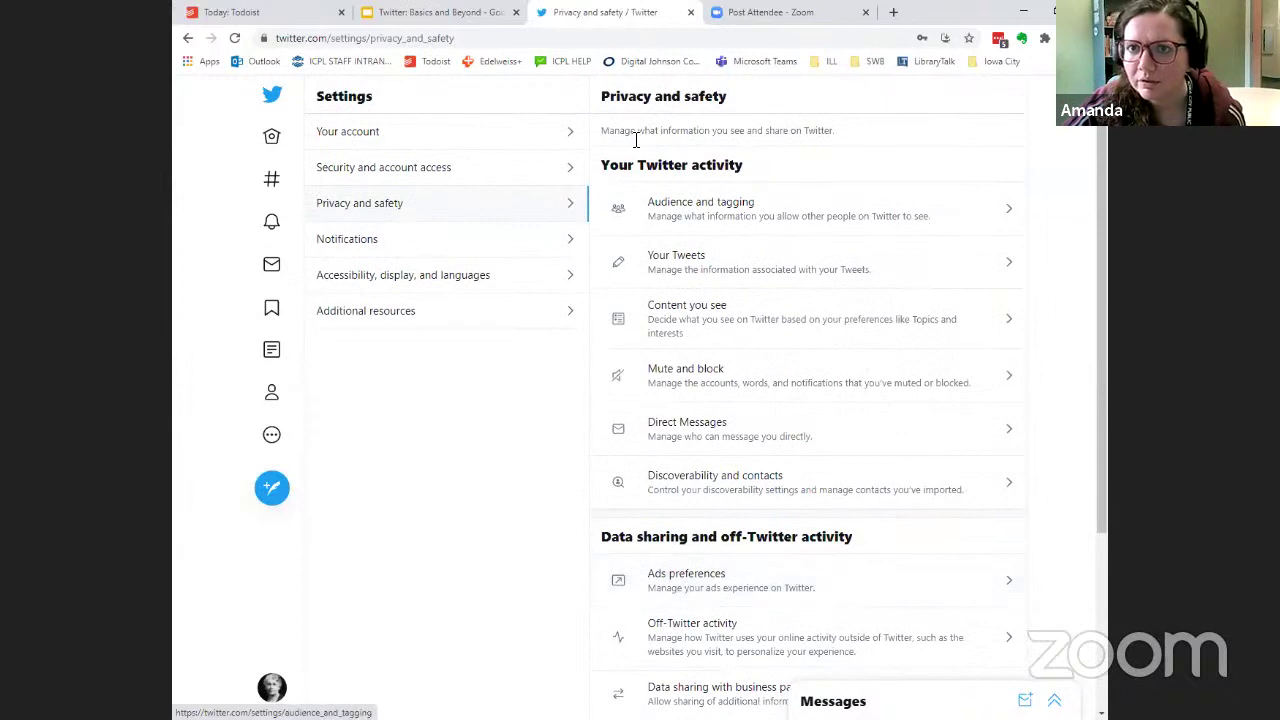
{"action": "left_click", "coordinate": [449, 279]}
{"action": "left_click", "coordinate": [435, 317]}
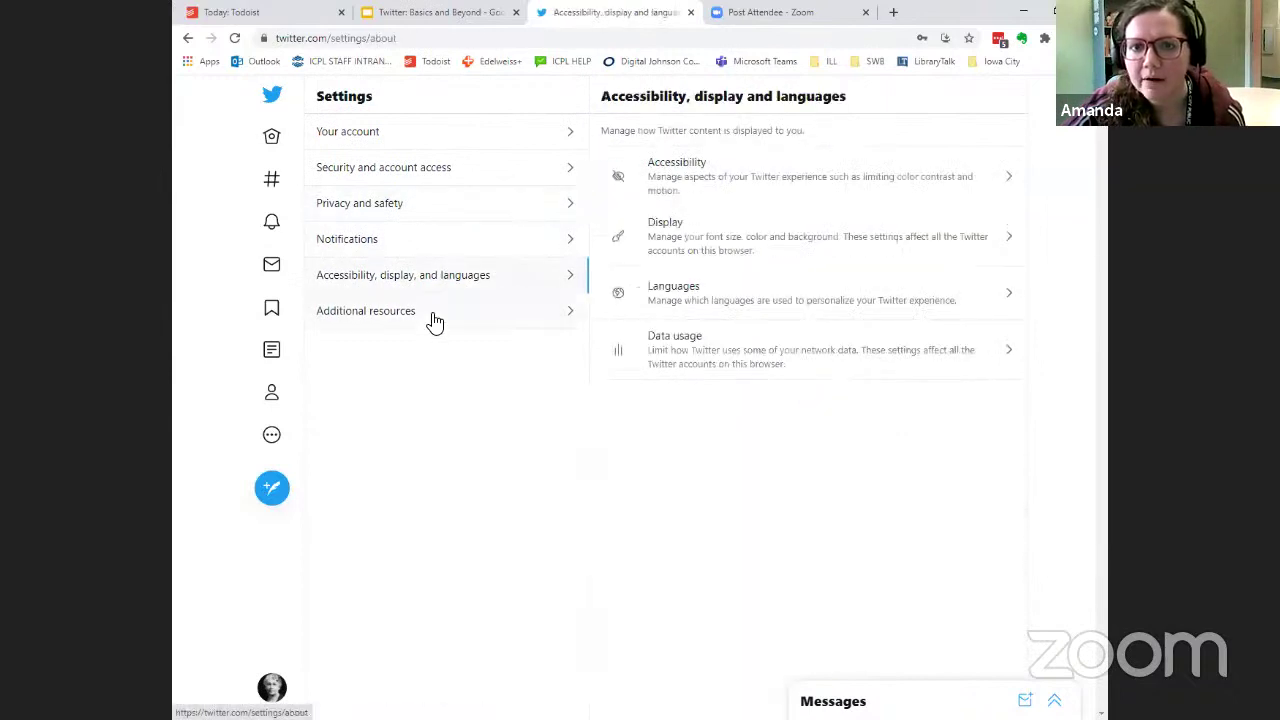
Check the Account information and Download an archive of your data pages without entering the password, returning to Your account.
{"action": "left_click", "coordinate": [397, 141]}
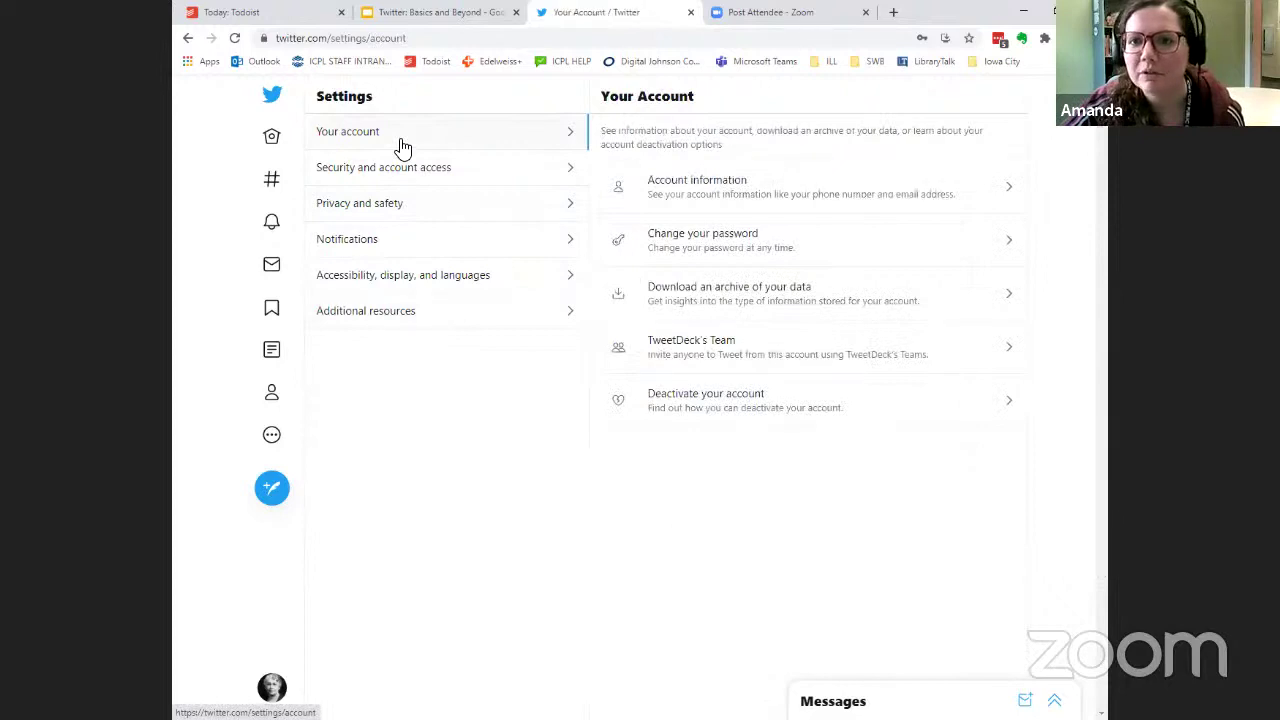
{"action": "left_click", "coordinate": [891, 192]}
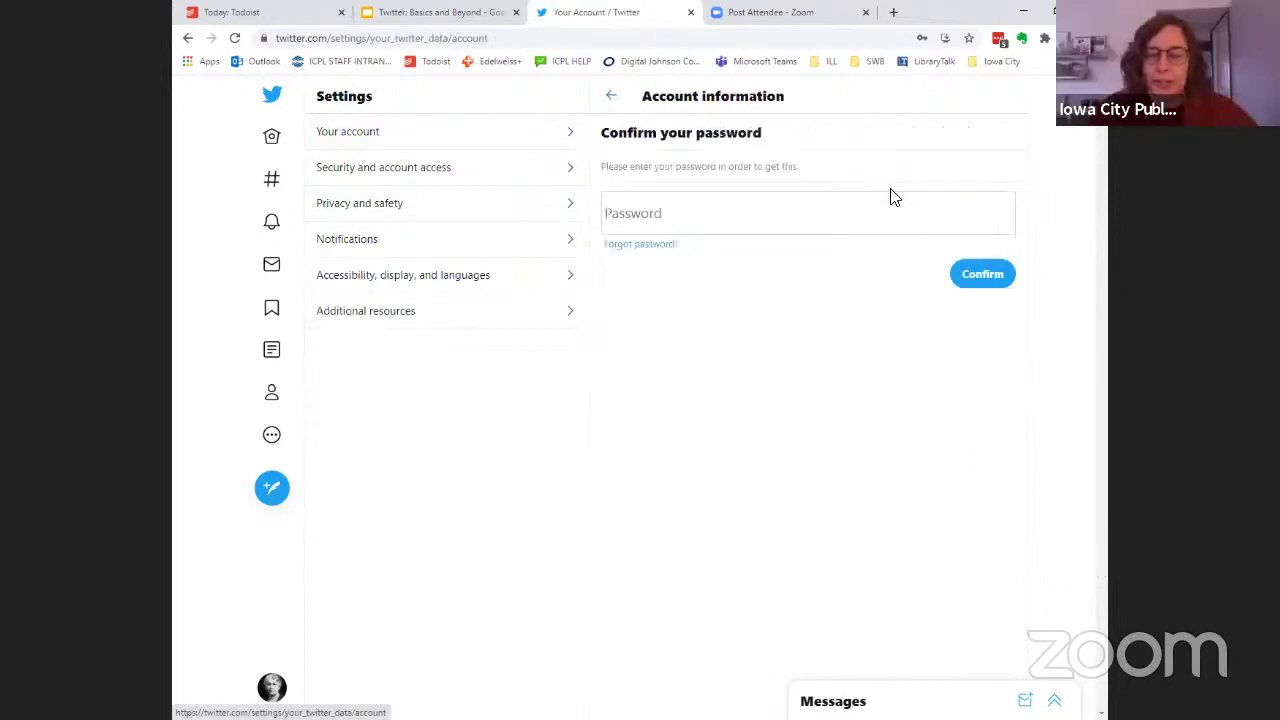
{"action": "left_click", "coordinate": [611, 97]}
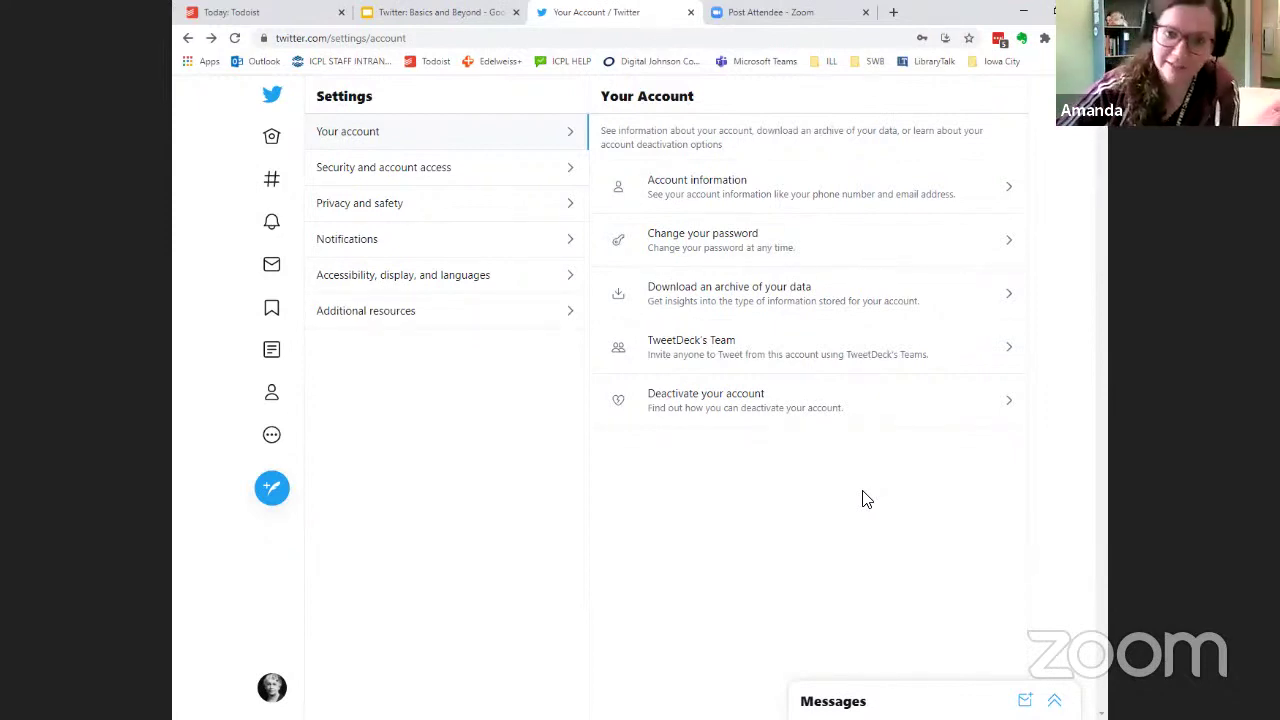
{"action": "left_click", "coordinate": [706, 202]}
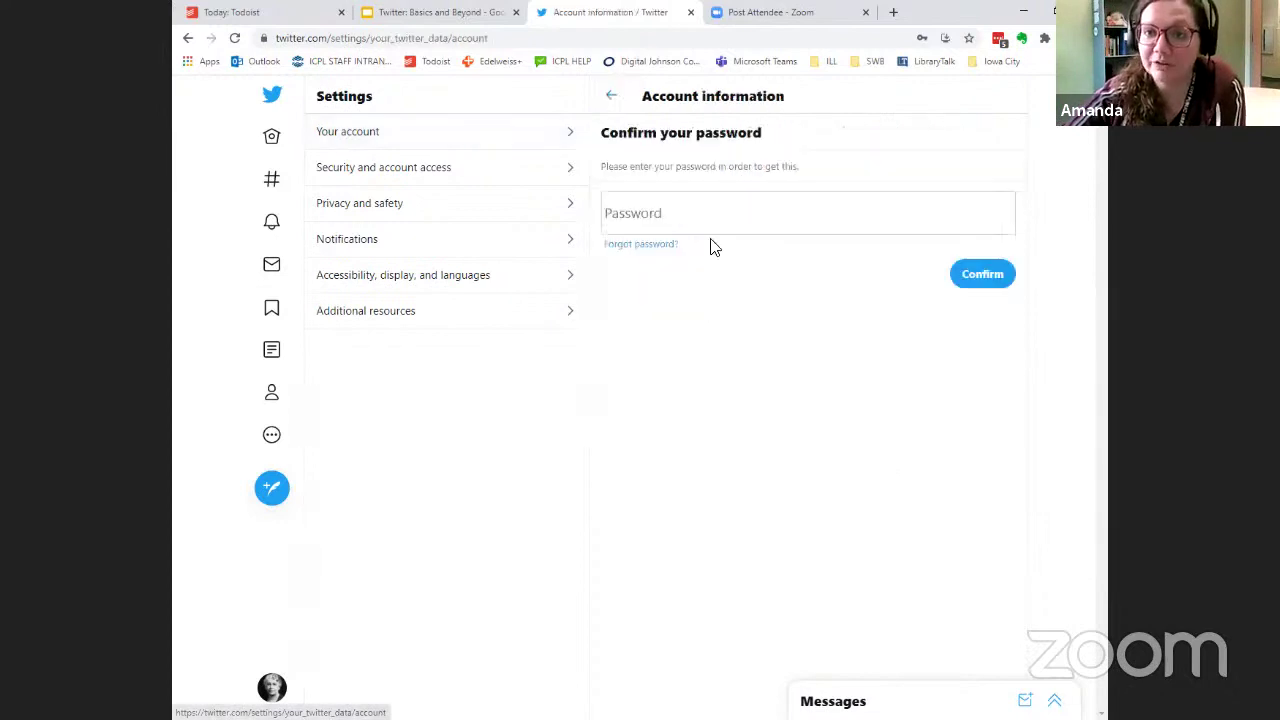
{"action": "left_click", "coordinate": [608, 100]}
{"action": "left_click", "coordinate": [673, 300]}
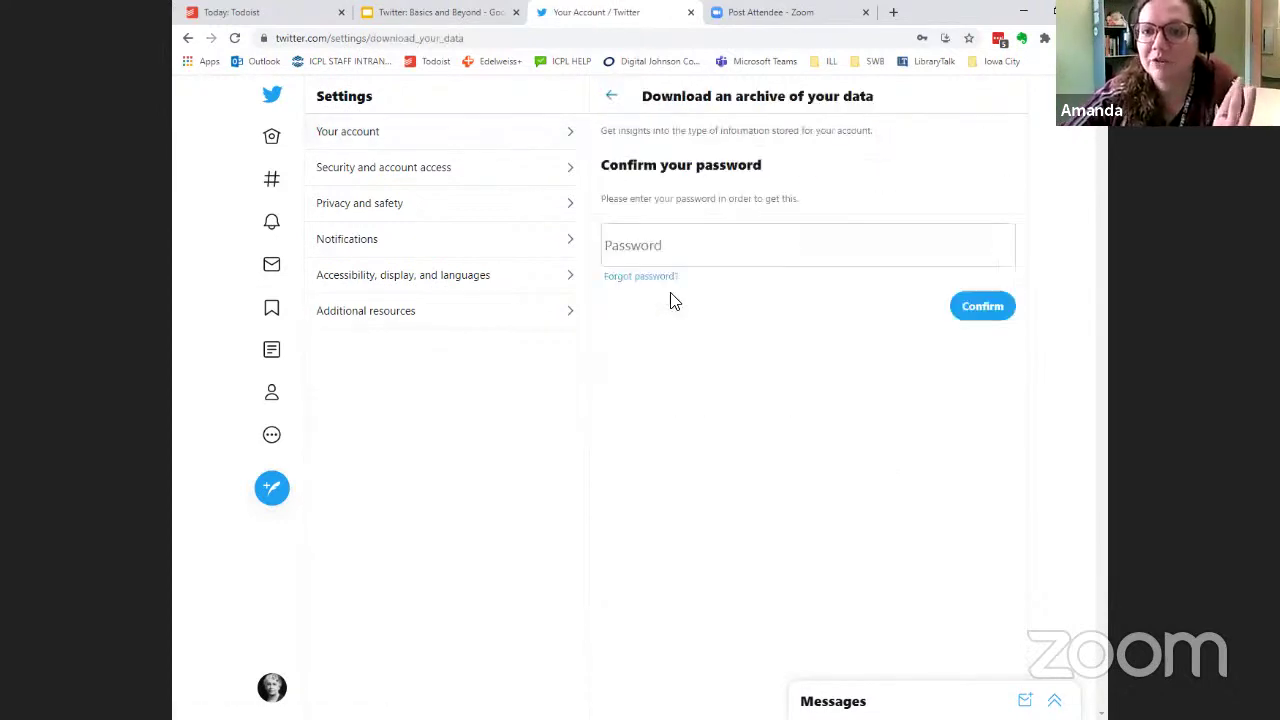
{"action": "left_click", "coordinate": [611, 96]}
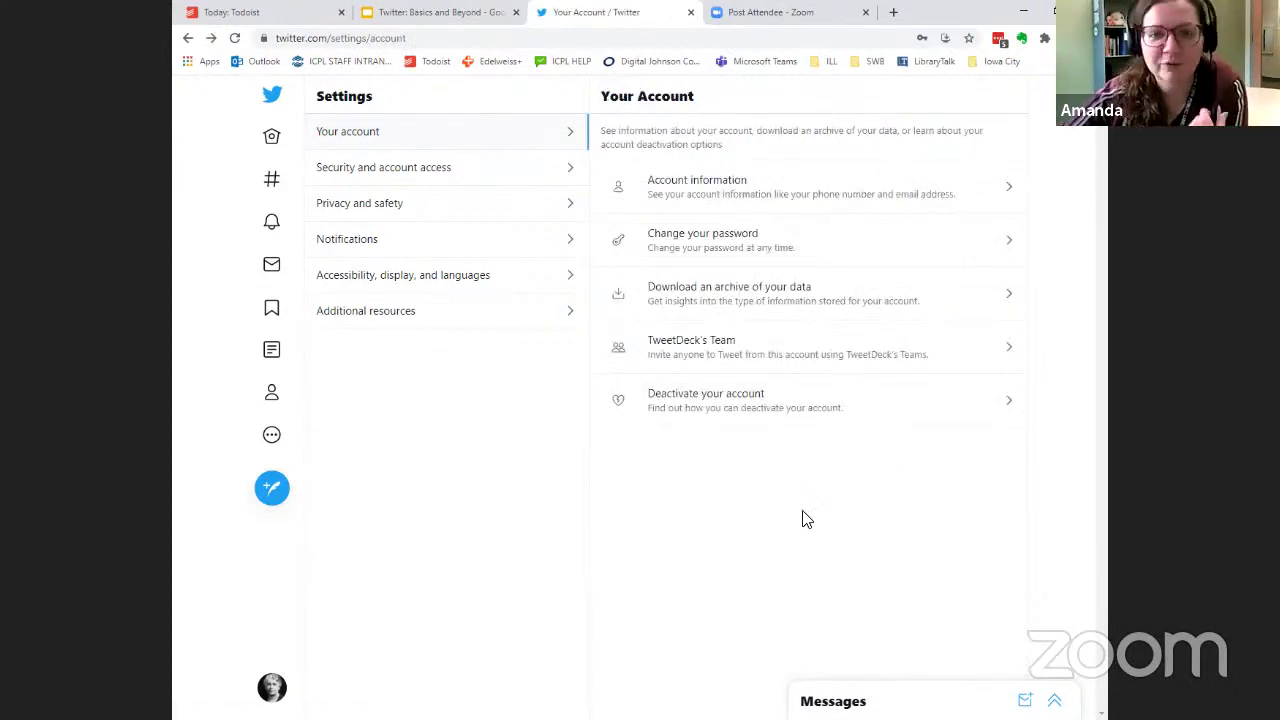